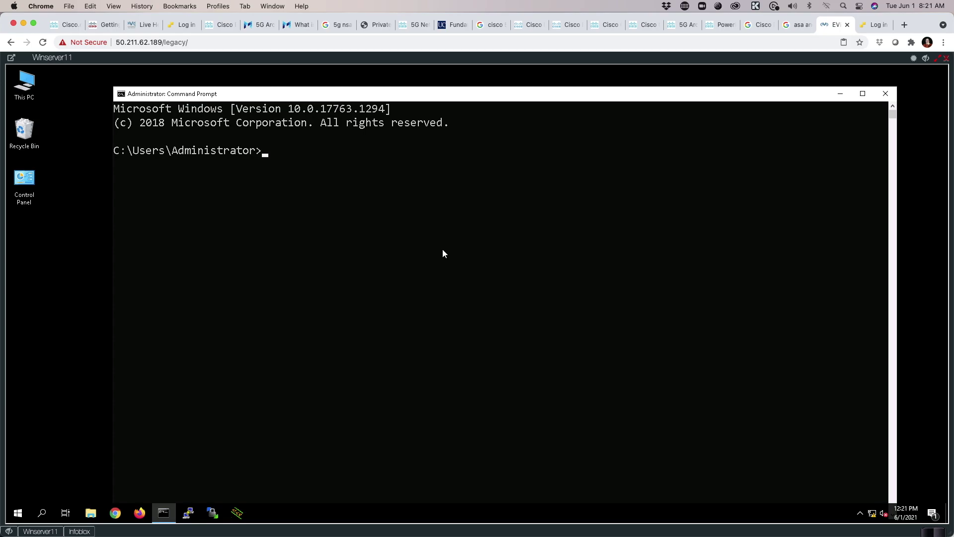
Run ipconfig /all and highlight the DNS Servers line showing 192.168.200.21.
{"action": "type", "text": "ipcofnig"}
{"action": "key", "text": "BackSpace"}
{"action": "key", "text": "BackSpace"}
{"action": "key", "text": "BackSpace"}
{"action": "key", "text": "BackSpace"}
{"action": "type", "text": "nfig /all"}
{"action": "key", "text": "Return"}
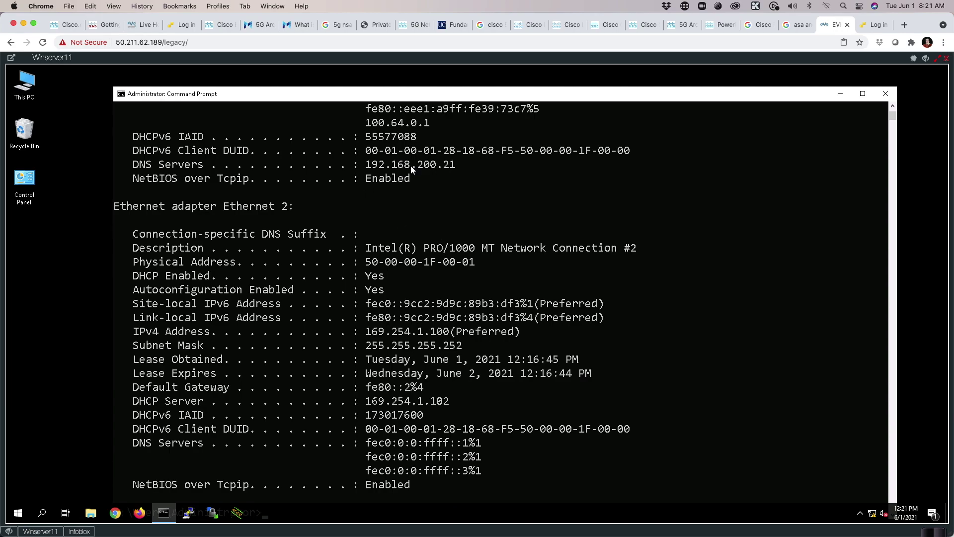
{"action": "left_click_drag", "start_coordinate": [127, 164], "coordinate": [458, 170]}
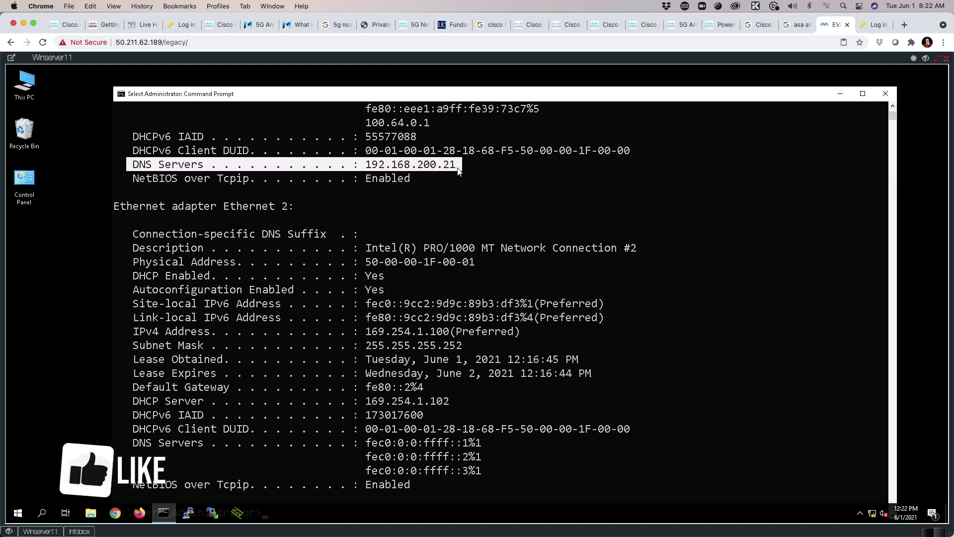
Log in to the Infoblox console as admin and display the current network settings.
{"action": "left_click", "coordinate": [65, 530]}
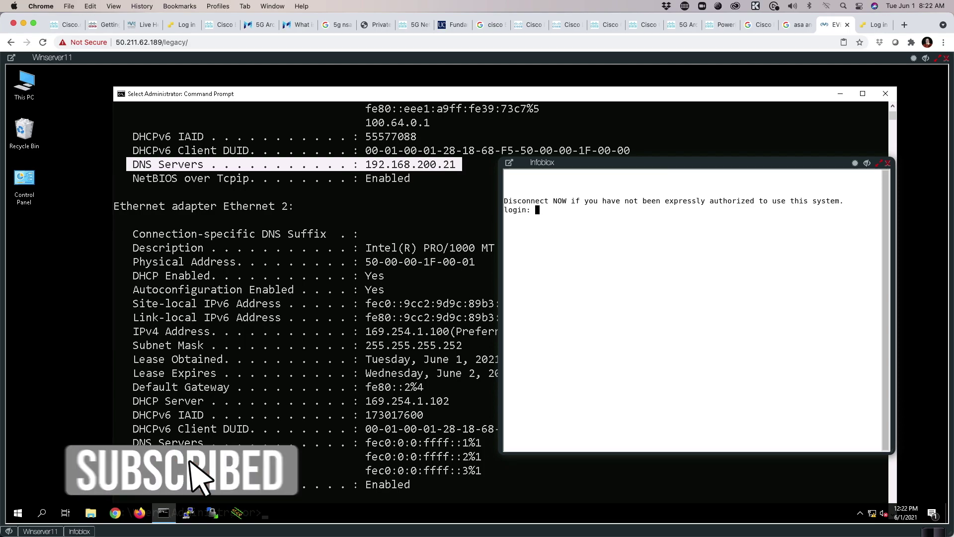
{"action": "type", "text": "admin"}
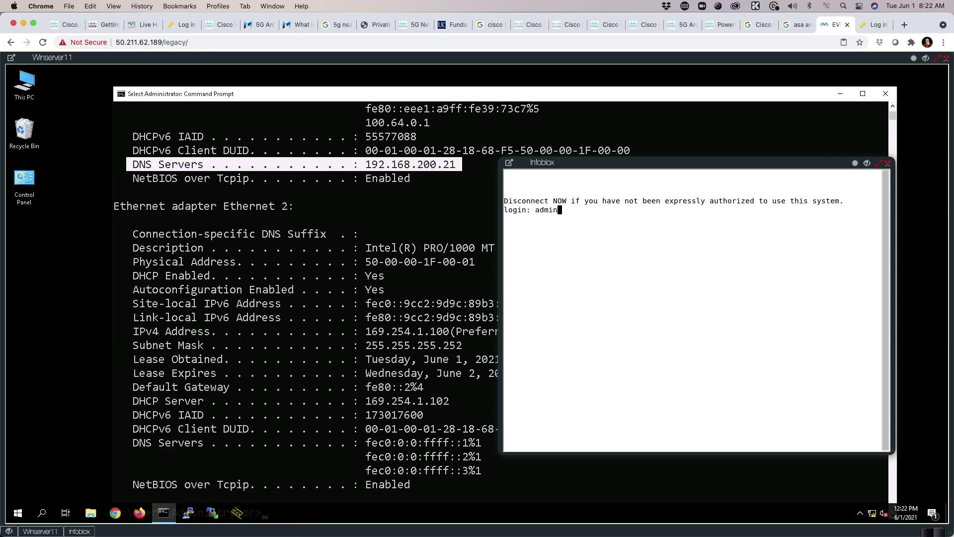
{"action": "key", "text": "Return"}
{"action": "key", "text": "Return"}
{"action": "type", "text": "show "}
{"action": "type", "text": "na"}
{"action": "type", "text": "twork"}
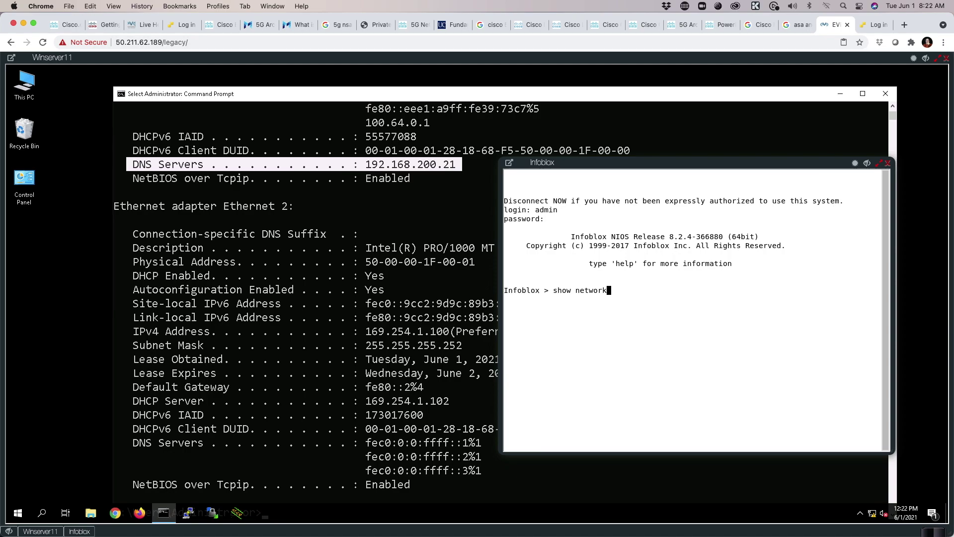
{"action": "key", "text": "Return"}
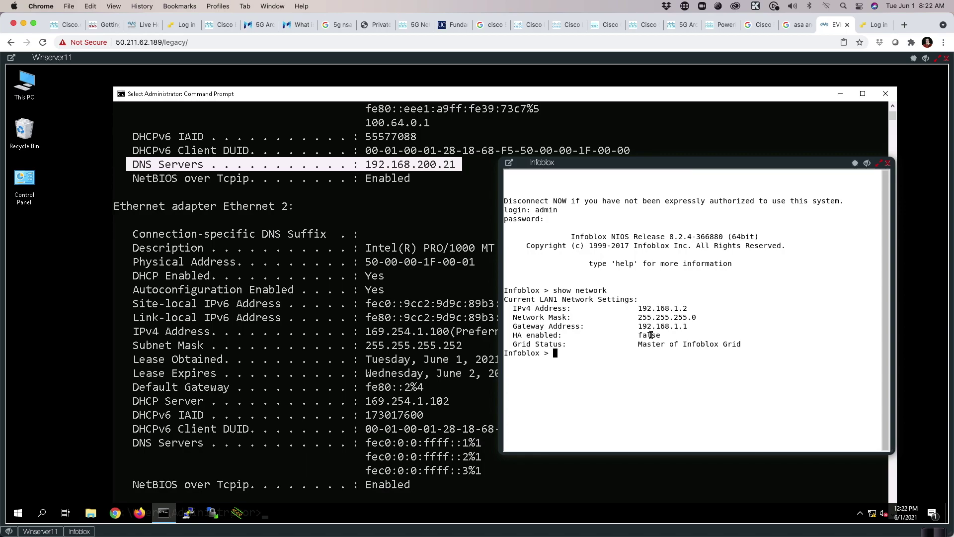
Set the LAN address to 192.168.200.21, keeping netmask 255.255.255.0 and gateway 192.168.200.1.
{"action": "type", "text": "set network"}
{"action": "key", "text": "Return"}
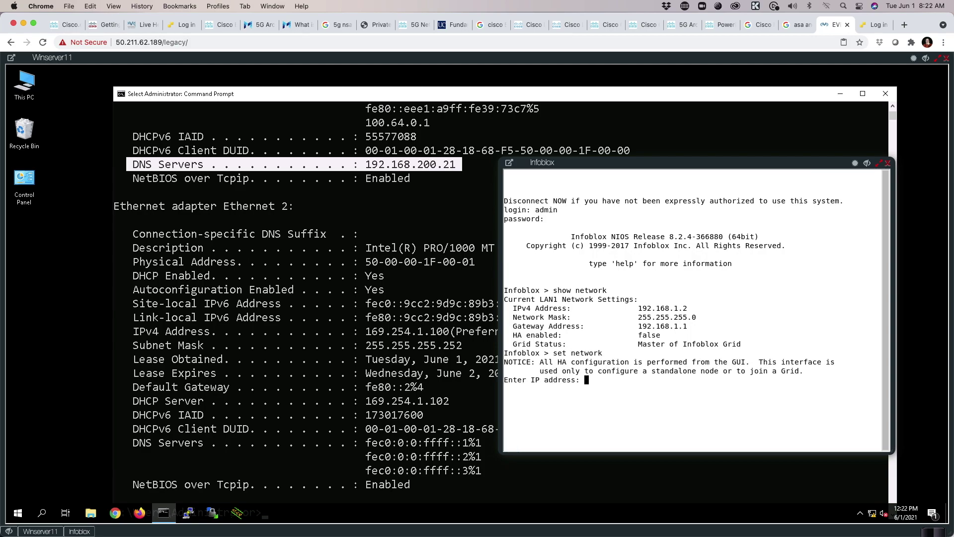
{"action": "type", "text": "192.168.200.21"}
{"action": "key", "text": "Return"}
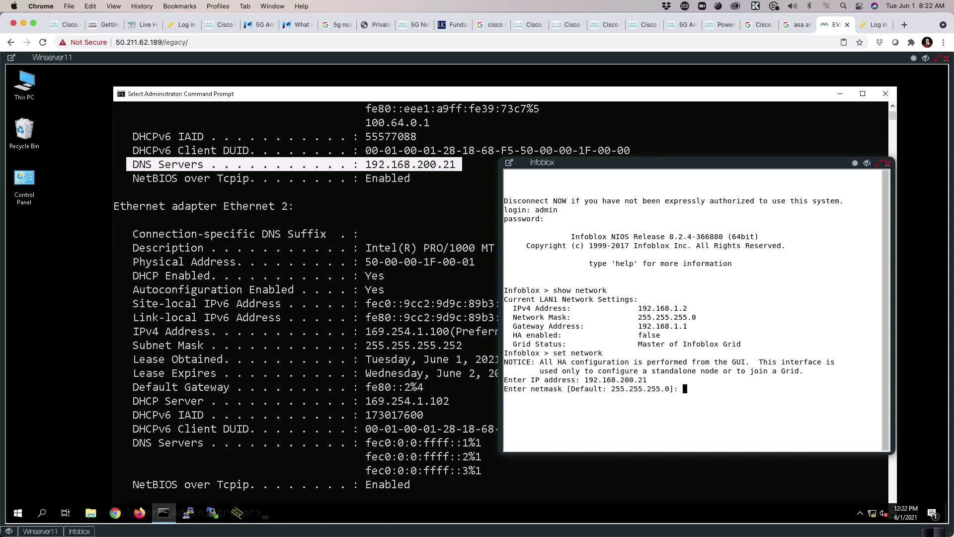
{"action": "key", "text": "Return"}
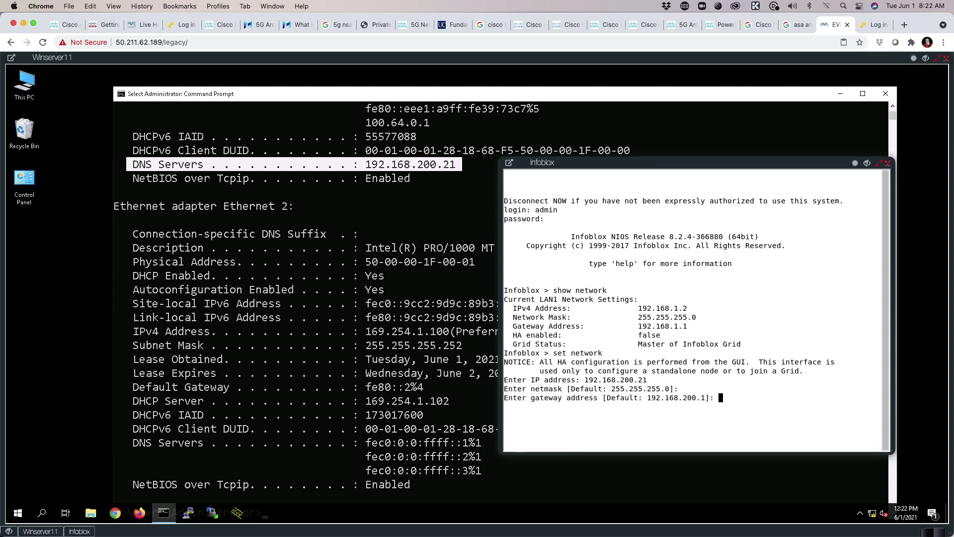
{"action": "key", "text": "Return"}
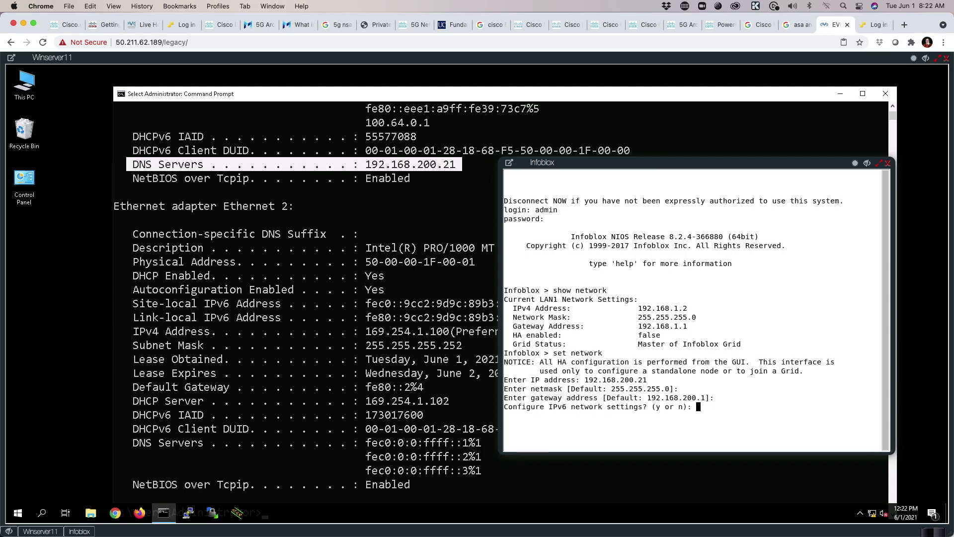
Decline IPv6 and grid joining, then confirm and apply the new network settings.
{"action": "type", "text": "n"}
{"action": "key", "text": "Return"}
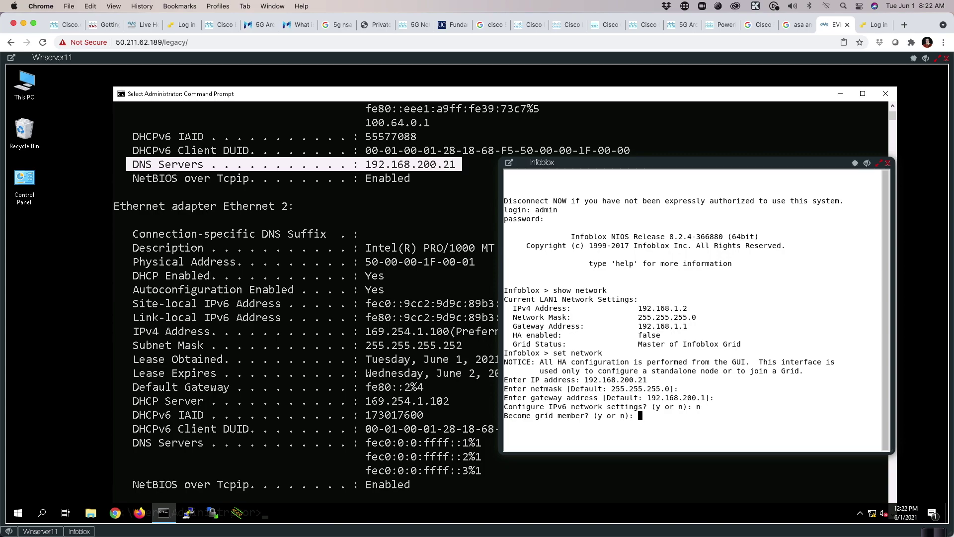
{"action": "type", "text": "n"}
{"action": "key", "text": "Return"}
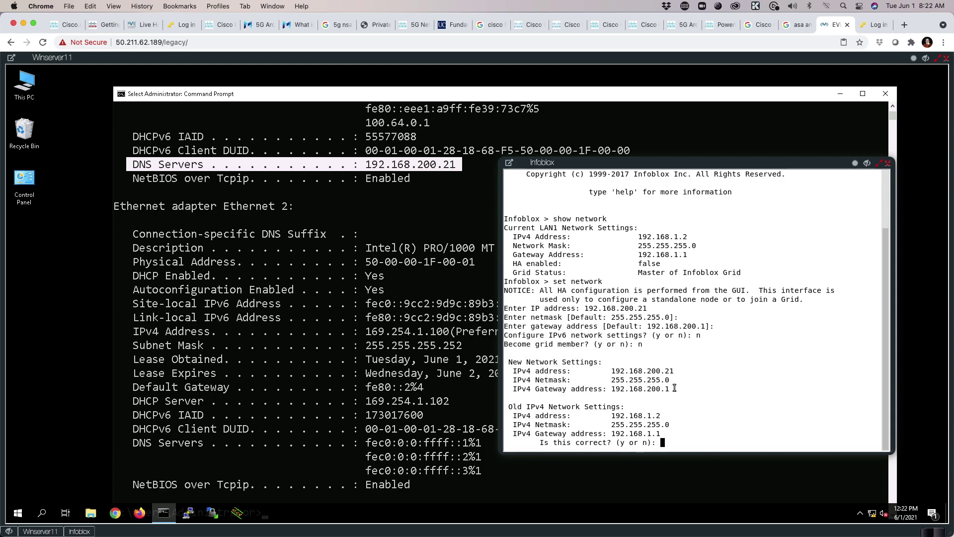
{"action": "type", "text": "y"}
{"action": "key", "text": "Return"}
{"action": "type", "text": "y"}
{"action": "key", "text": "Return"}
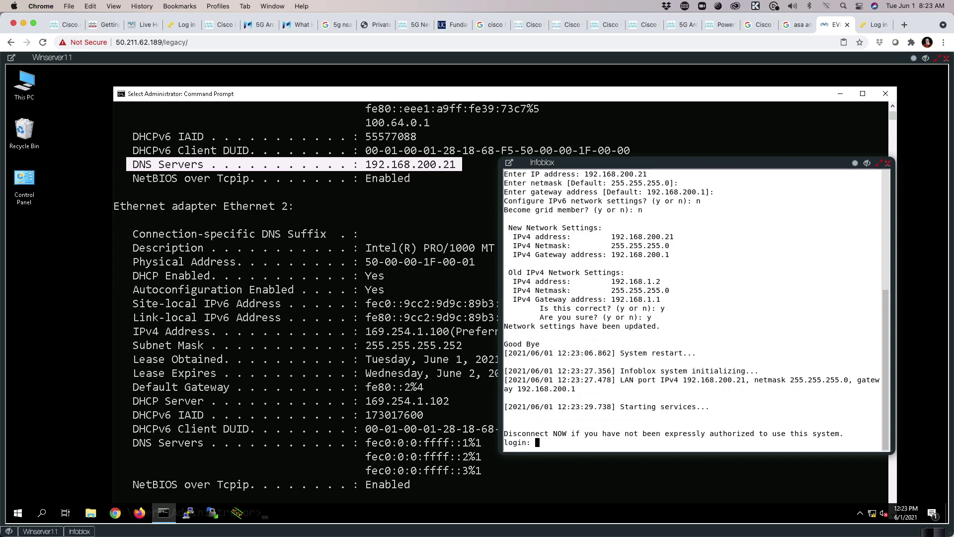
Log back in as admin and run set temp_license.
{"action": "type", "text": "admin"}
{"action": "key", "text": "Return"}
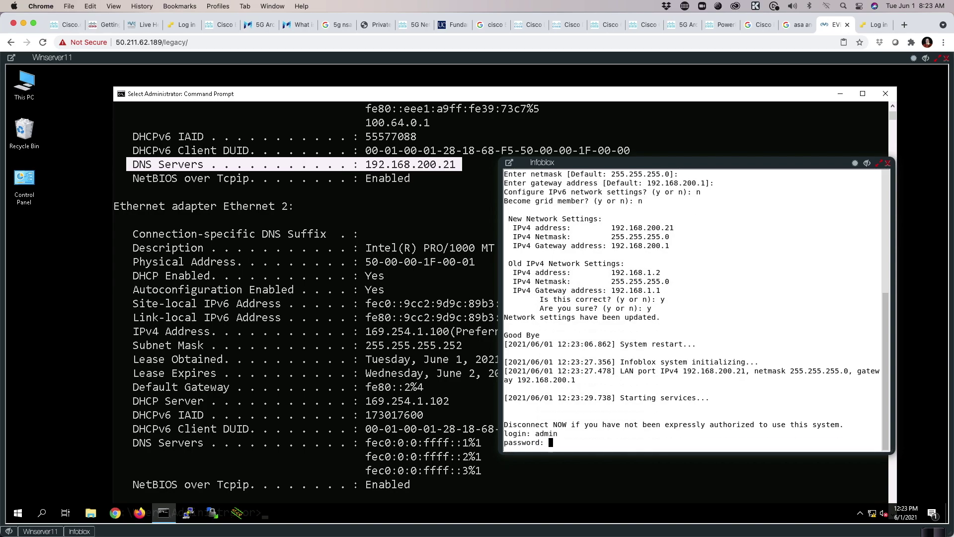
{"action": "key", "text": "Return"}
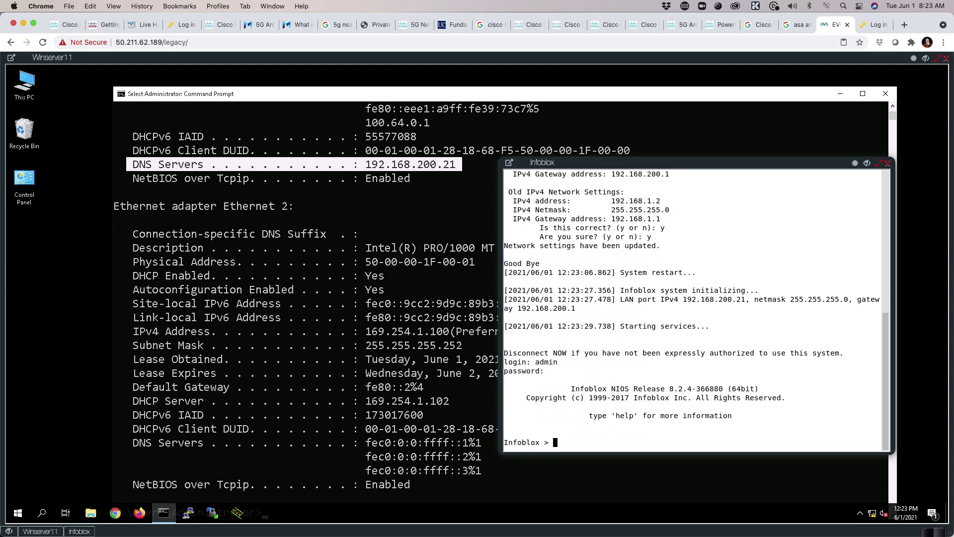
{"action": "type", "text": "set temp_license"}
{"action": "key", "text": "Return"}
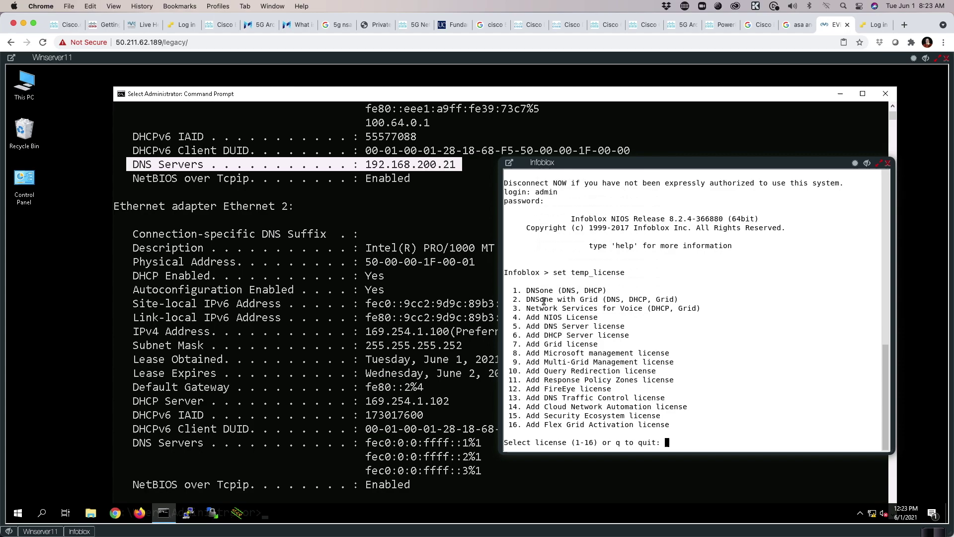
Choose option 1, the DNSone (DNS, DHCP) licence, and confirm generating it.
{"action": "left_click_drag", "start_coordinate": [513, 290], "coordinate": [611, 292]}
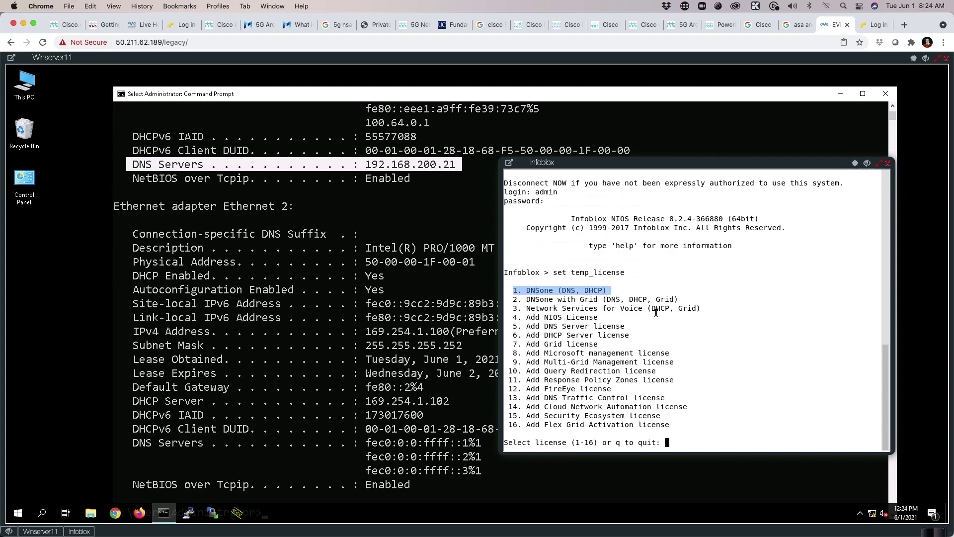
{"action": "type", "text": "1"}
{"action": "key", "text": "Return"}
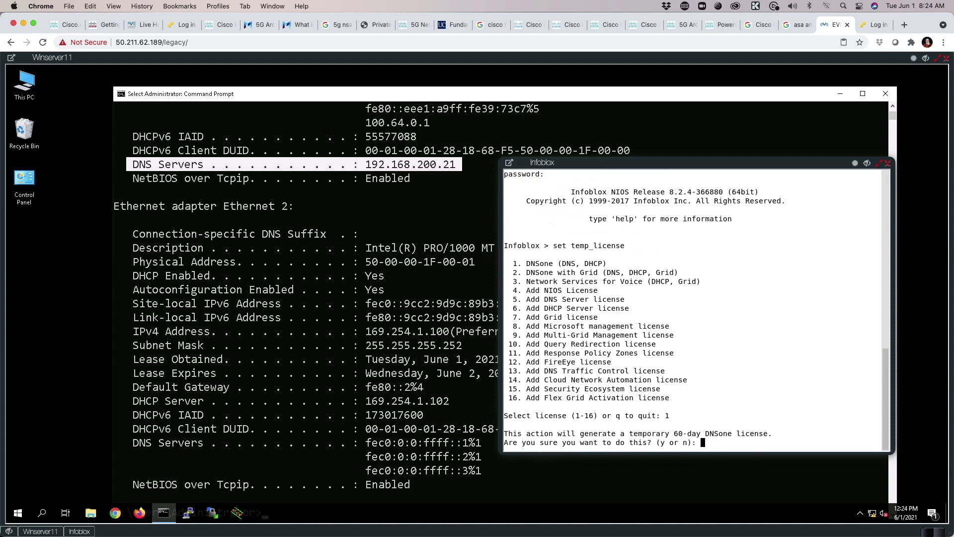
{"action": "type", "text": "y"}
{"action": "key", "text": "Return"}
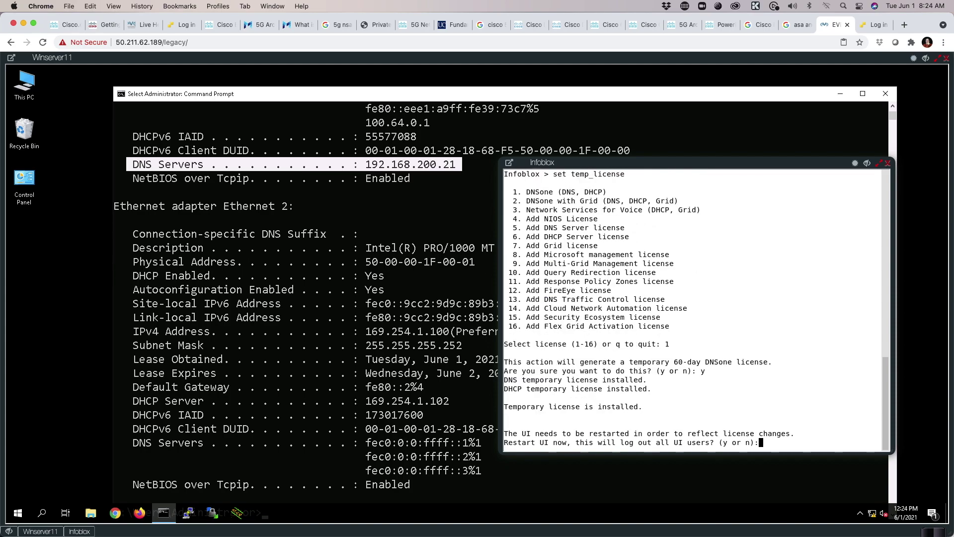
Confirm restarting the UI so the temporary licence takes effect.
{"action": "type", "text": "y"}
{"action": "key", "text": "Return"}
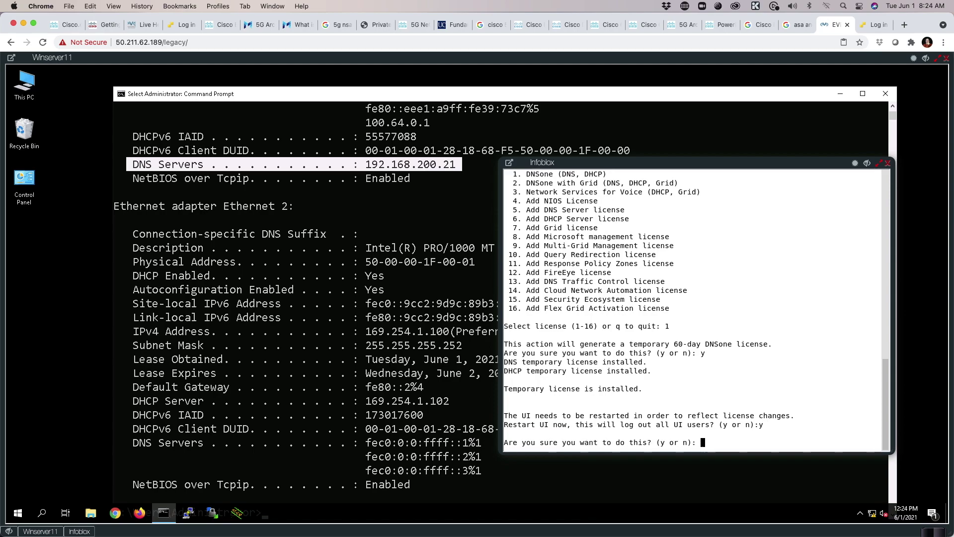
{"action": "type", "text": "t\\t/"}
{"action": "key", "text": "Return"}
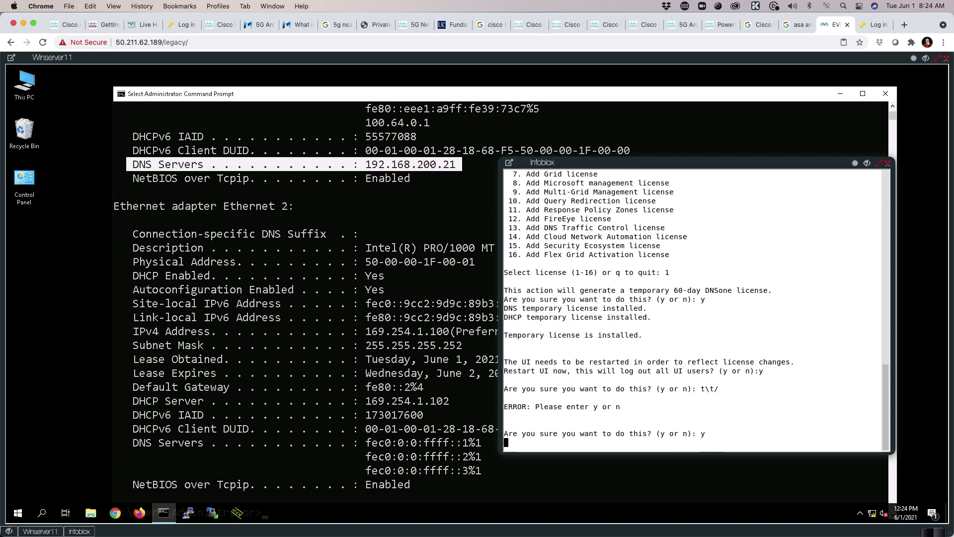
{"action": "type", "text": "y"}
{"action": "key", "text": "Return"}
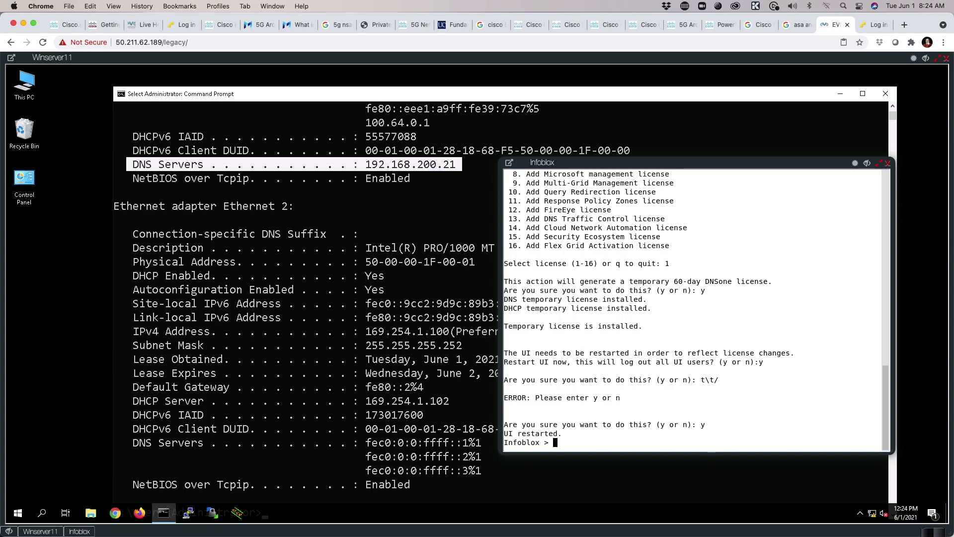
{"action": "key", "text": "Return"}
{"action": "key", "text": "Return"}
{"action": "key", "text": "Return"}
{"action": "key", "text": "Return"}
{"action": "key", "text": "Return"}
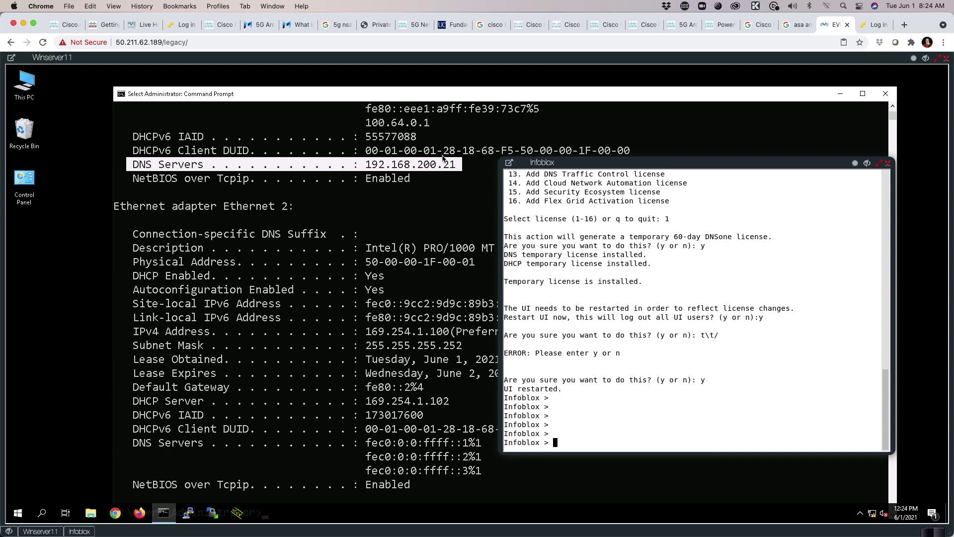
Ping 192.168.200.21 from Command Prompt and confirm 3 of 3 replies with 0% loss.
{"action": "left_click", "coordinate": [435, 168]}
{"action": "left_click", "coordinate": [576, 289]}
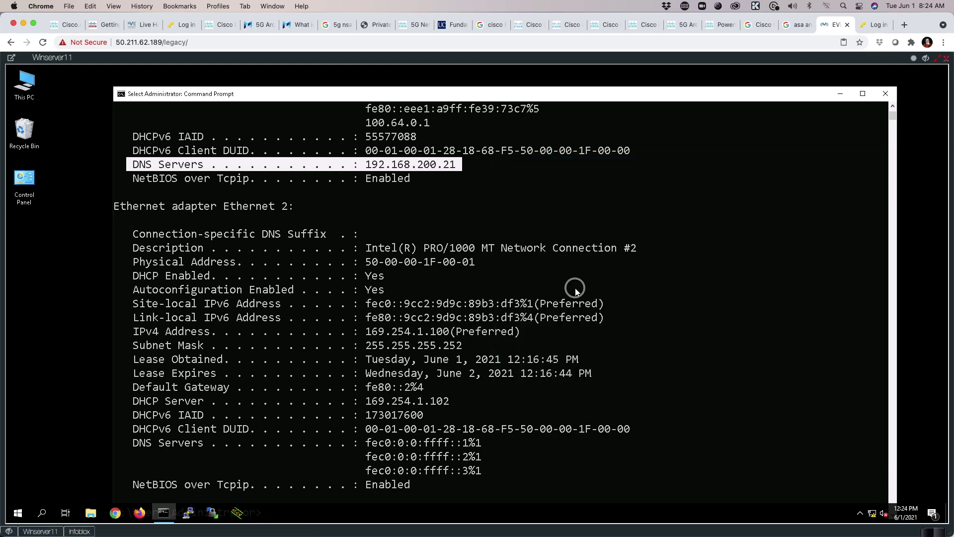
{"action": "key", "text": "Return"}
{"action": "key", "text": "Return"}
{"action": "key", "text": "Return"}
{"action": "type", "text": "ping "}
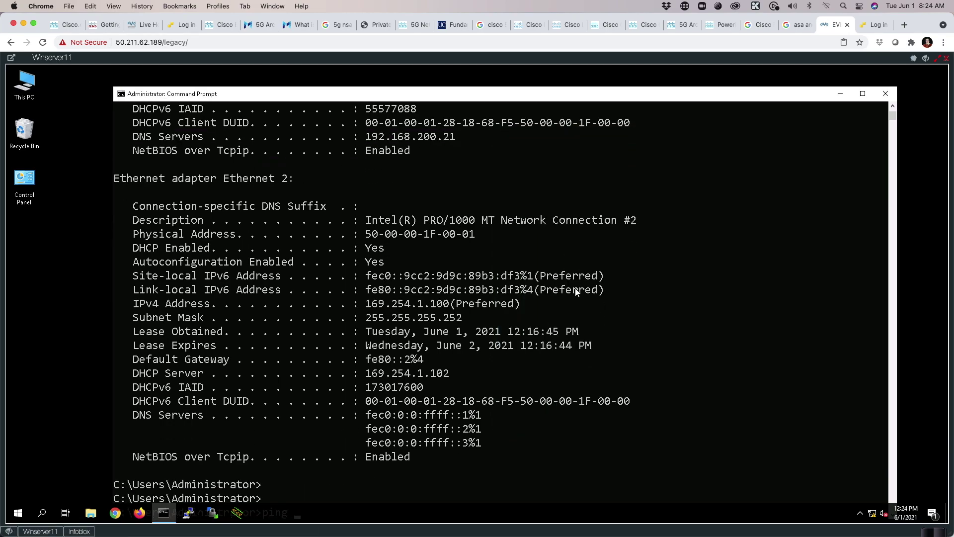
{"action": "type", "text": "192.168.20"}
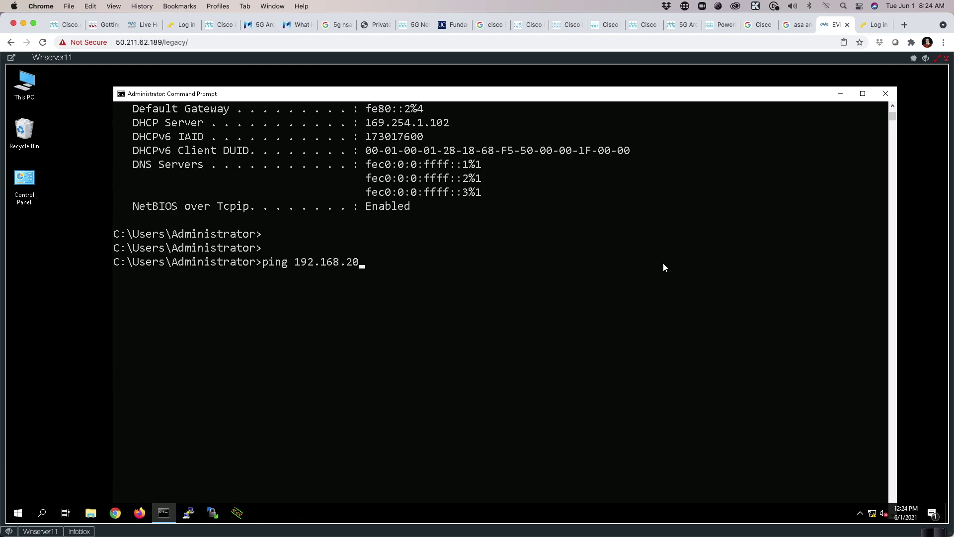
{"action": "type", "text": "0.21"}
{"action": "key", "text": "Return"}
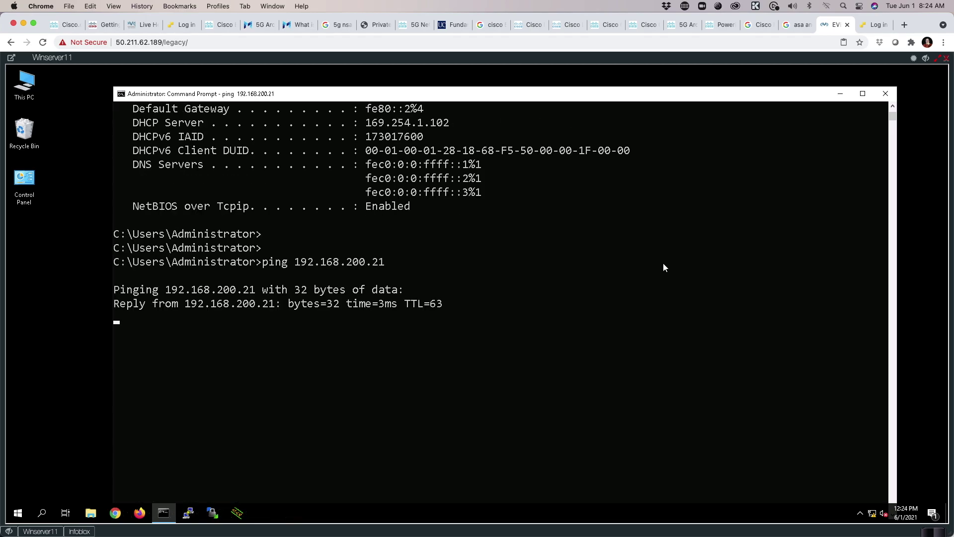
{"action": "key", "text": "ctrl+c"}
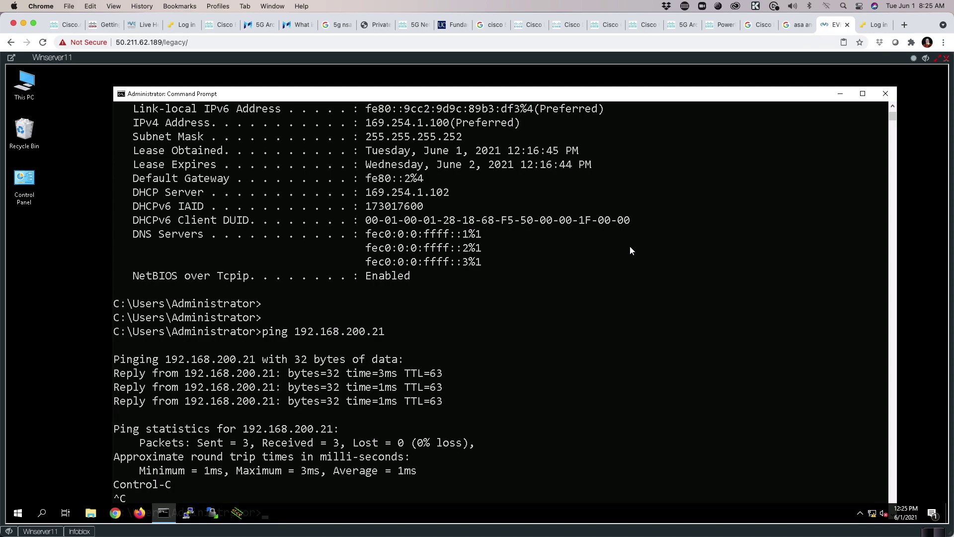
{"action": "left_click", "coordinate": [115, 513]}
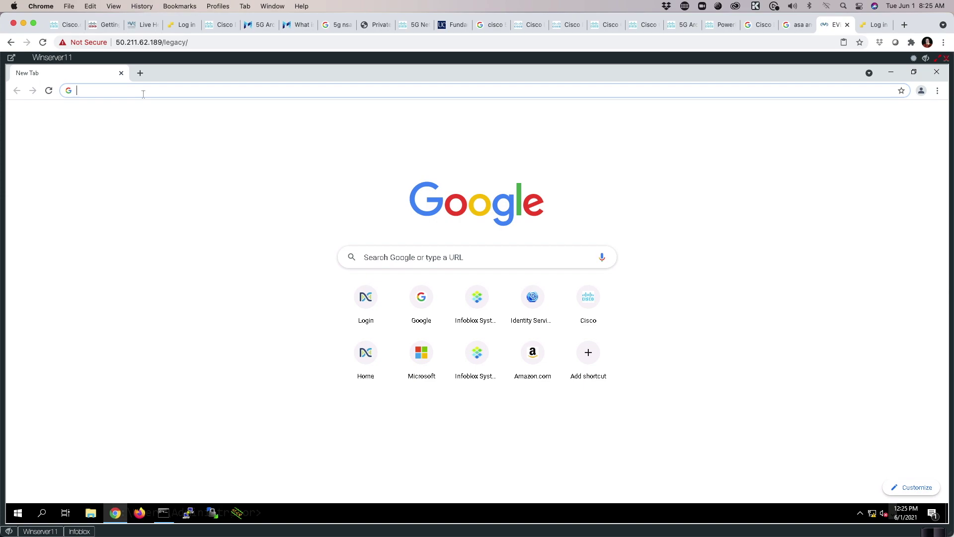
{"action": "type", "text": "https://100."}
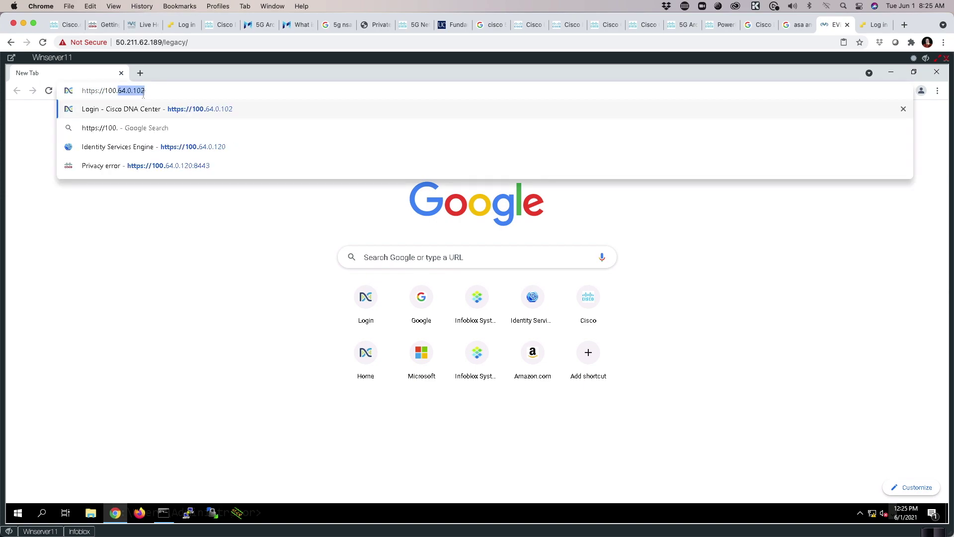
{"action": "key", "text": "BackSpace"}
{"action": "type", "text": "92.168.200"}
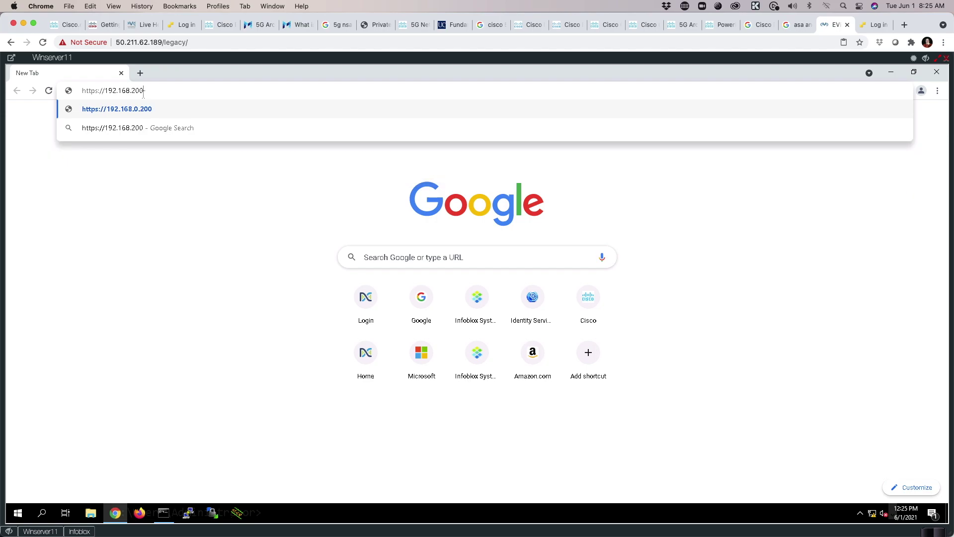
{"action": "type", "text": ".21"}
{"action": "key", "text": "Return"}
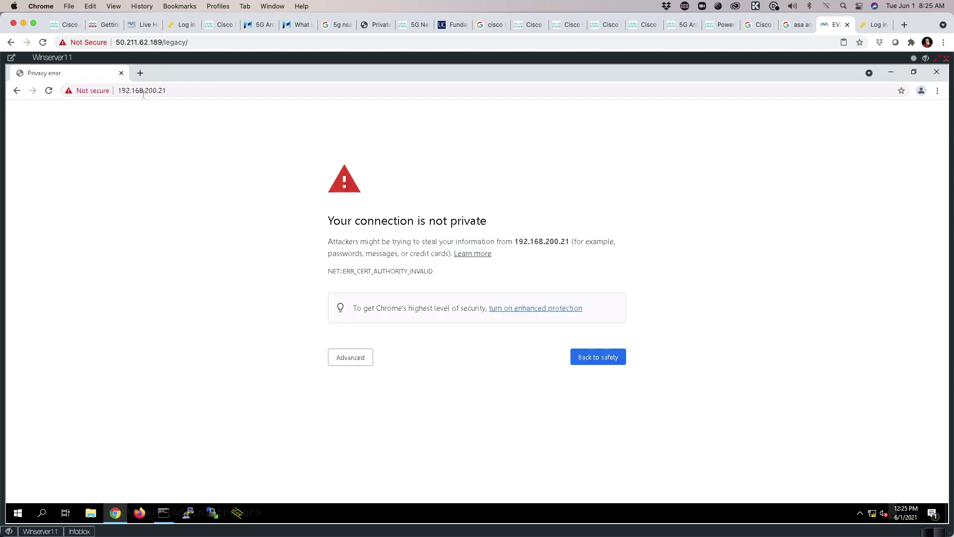
{"action": "left_click", "coordinate": [342, 359]}
{"action": "left_click", "coordinate": [392, 434]}
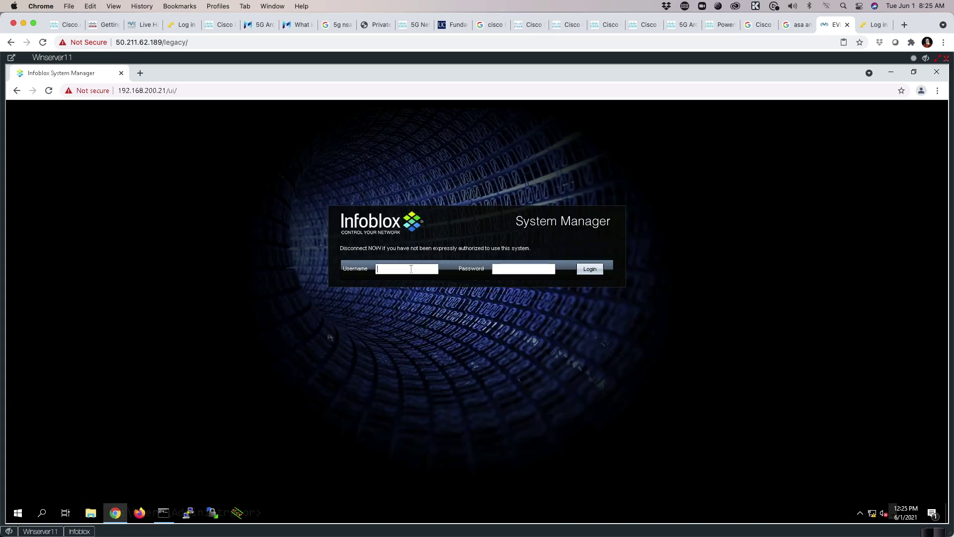
Sign in with the admin username and password, then accept the end-user licence agreement.
{"action": "type", "text": "admiinfoblox"}
{"action": "left_click", "coordinate": [593, 269]}
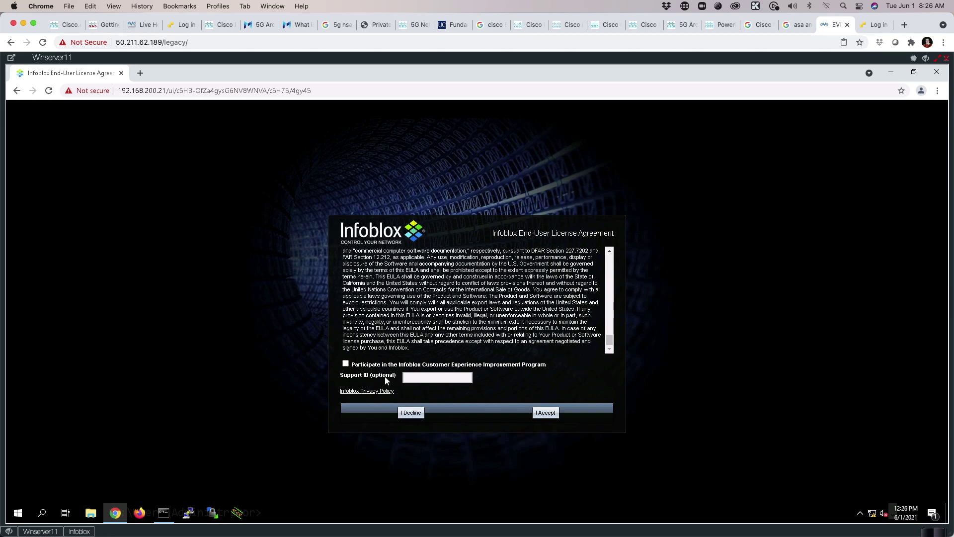
{"action": "left_click", "coordinate": [546, 414]}
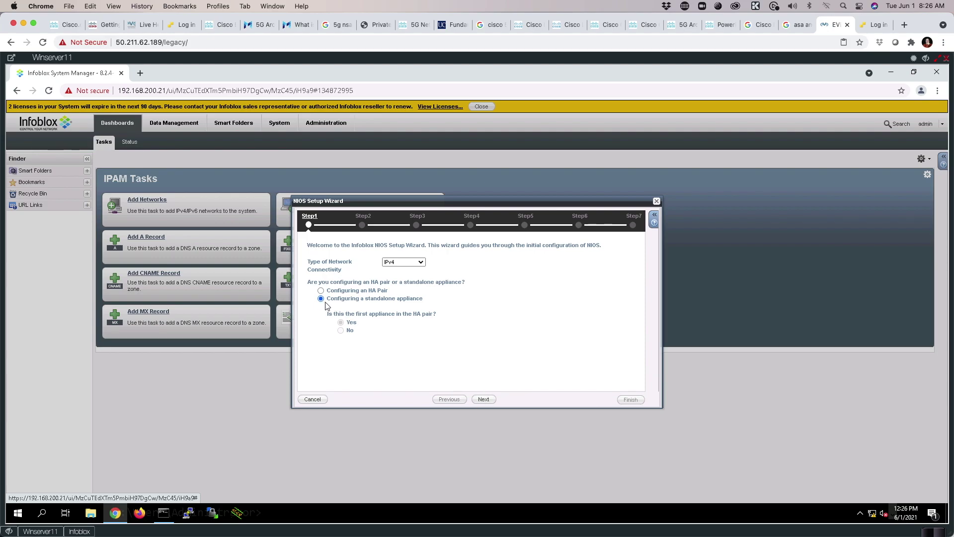
Change the appliance host name to infoblox.micronicslab.com in the setup wizard.
{"action": "left_click", "coordinate": [480, 401]}
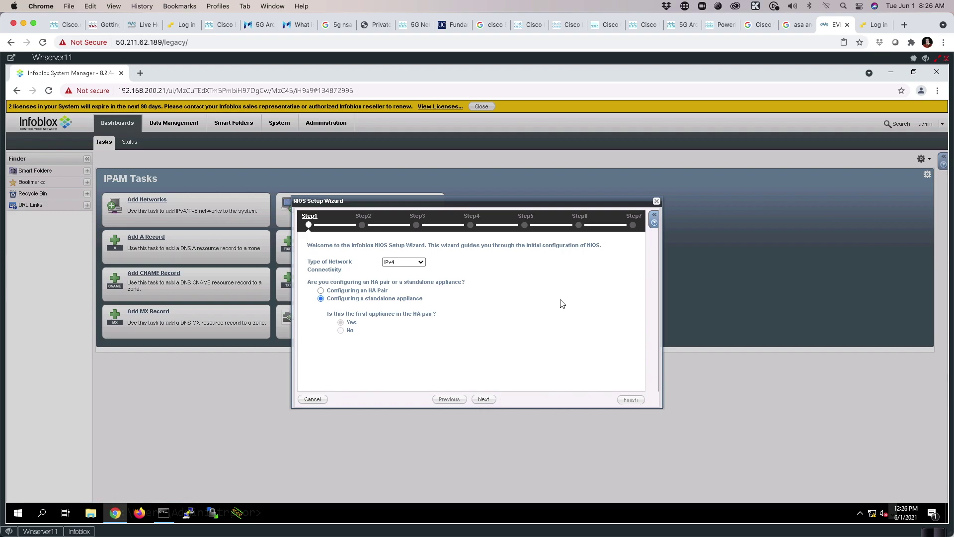
{"action": "left_click", "coordinate": [427, 258]}
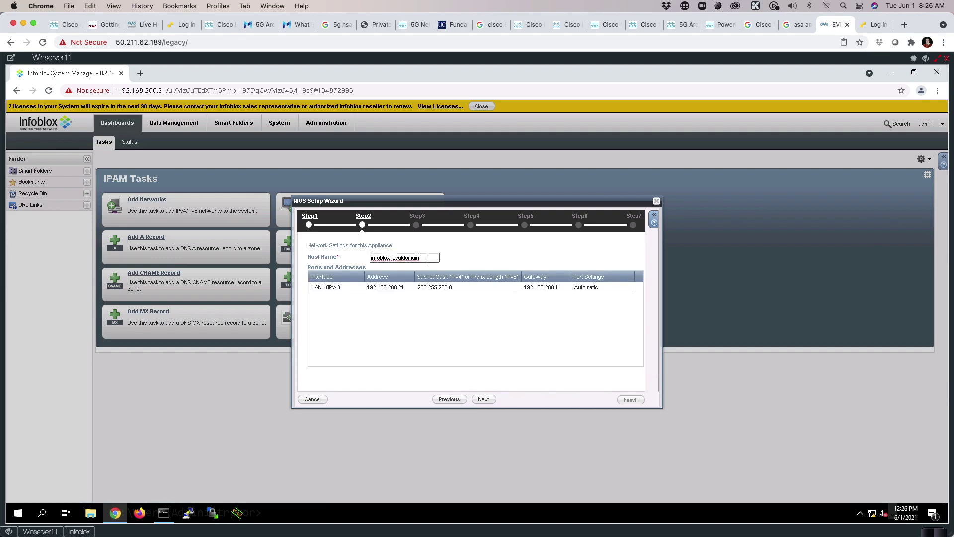
{"action": "key", "text": "BackSpace"}
{"action": "key", "text": "BackSpace"}
{"action": "key", "text": "BackSpace"}
{"action": "key", "text": "BackSpace"}
{"action": "key", "text": "BackSpace"}
{"action": "key", "text": "BackSpace"}
{"action": "key", "text": "BackSpace"}
{"action": "type", "text": "micronicslab."}
Set the time zone to Eastern Time (US and Canada) and add NTP server time.google.com.
{"action": "left_click", "coordinate": [482, 400]}
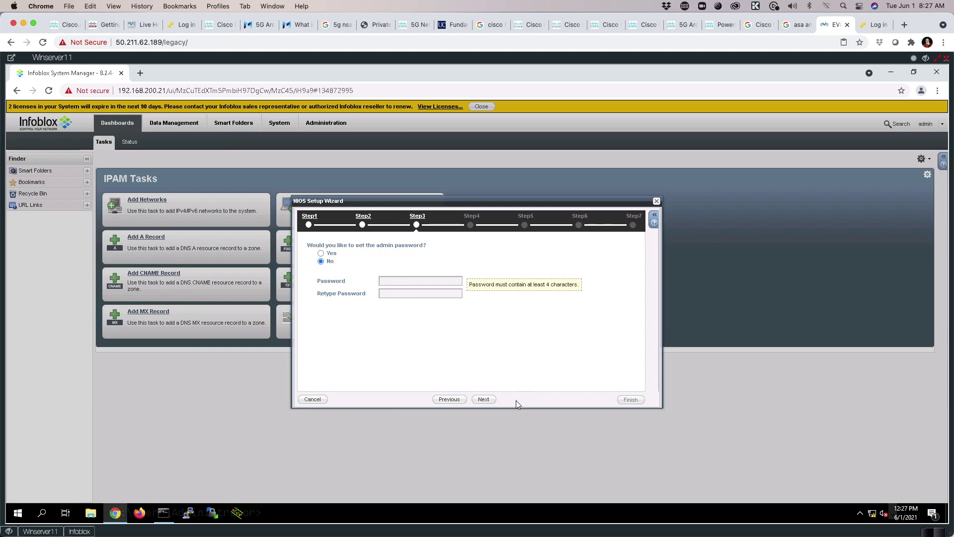
{"action": "left_click", "coordinate": [485, 402]}
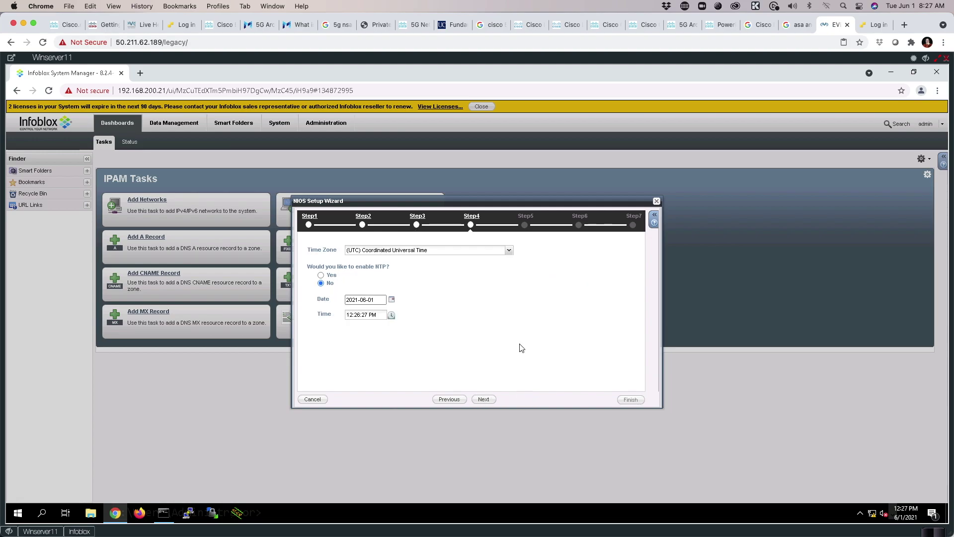
{"action": "left_click", "coordinate": [509, 250]}
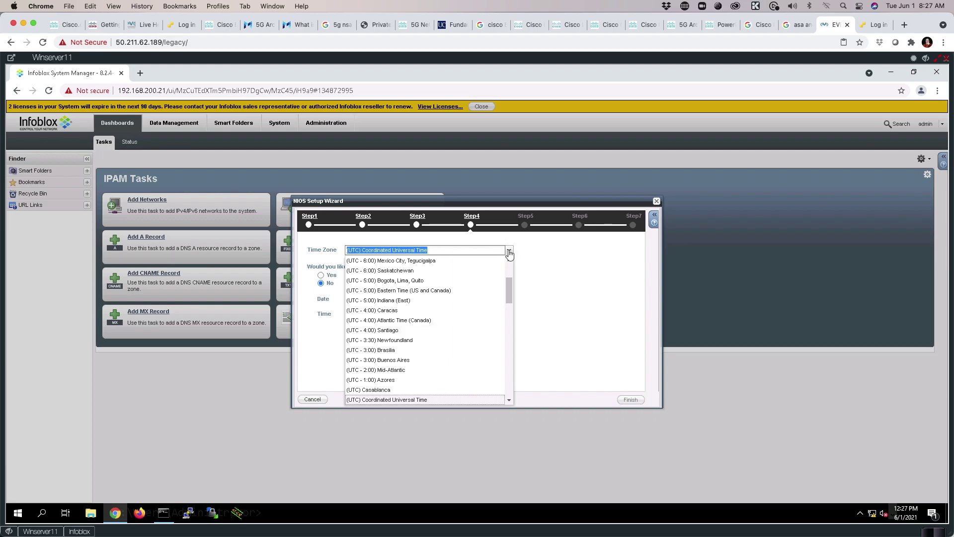
{"action": "left_click", "coordinate": [389, 293]}
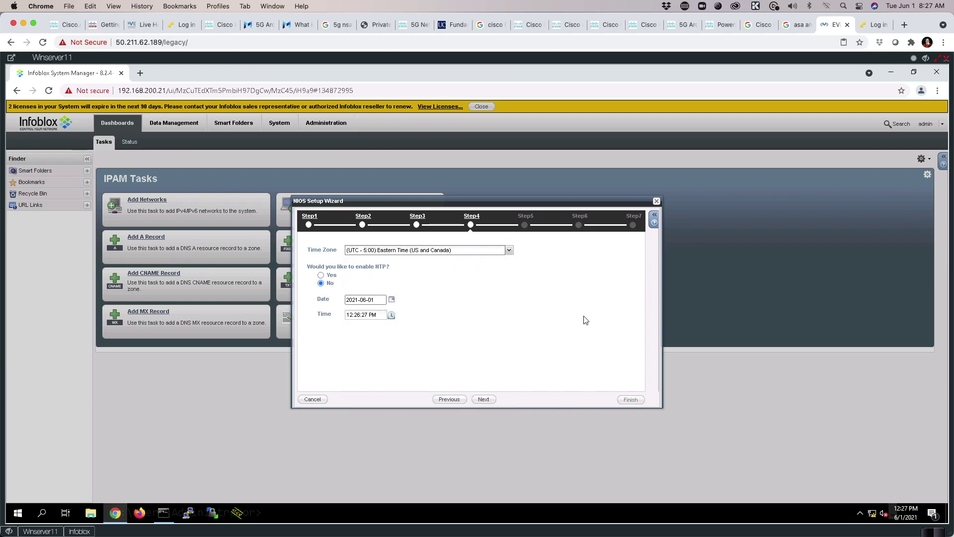
{"action": "left_click", "coordinate": [321, 276]}
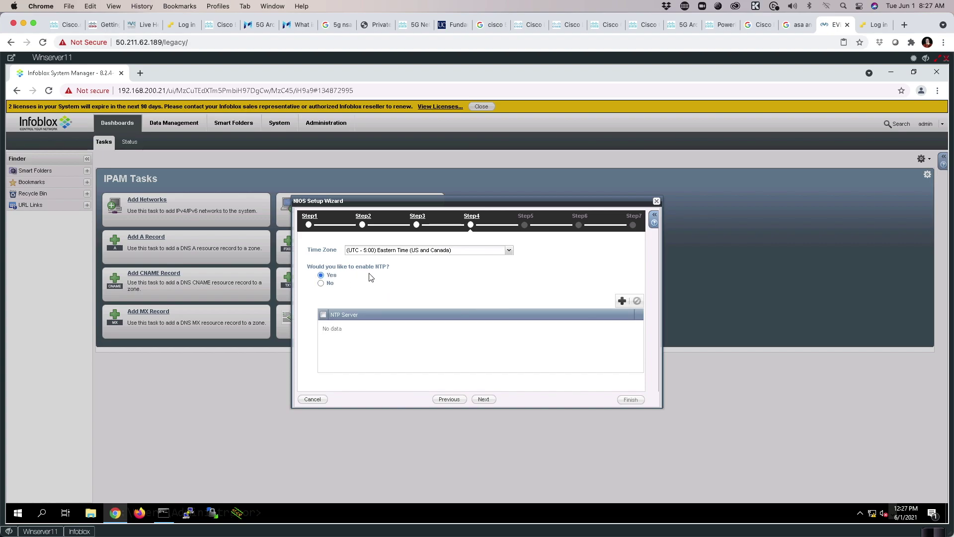
{"action": "left_click", "coordinate": [622, 301]}
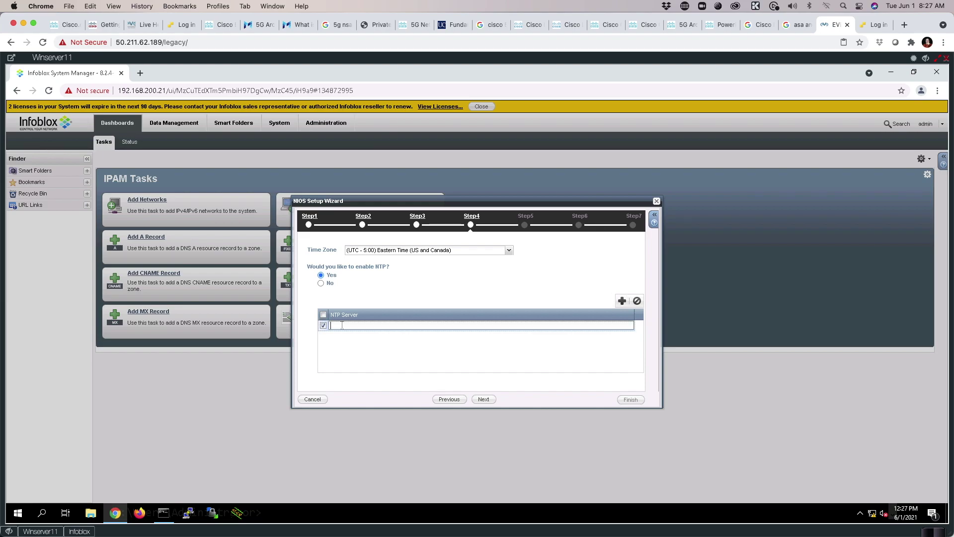
{"action": "type", "text": "time.google.com"}
Finish the setup wizard and confirm the appliance restart.
{"action": "left_click", "coordinate": [482, 403]}
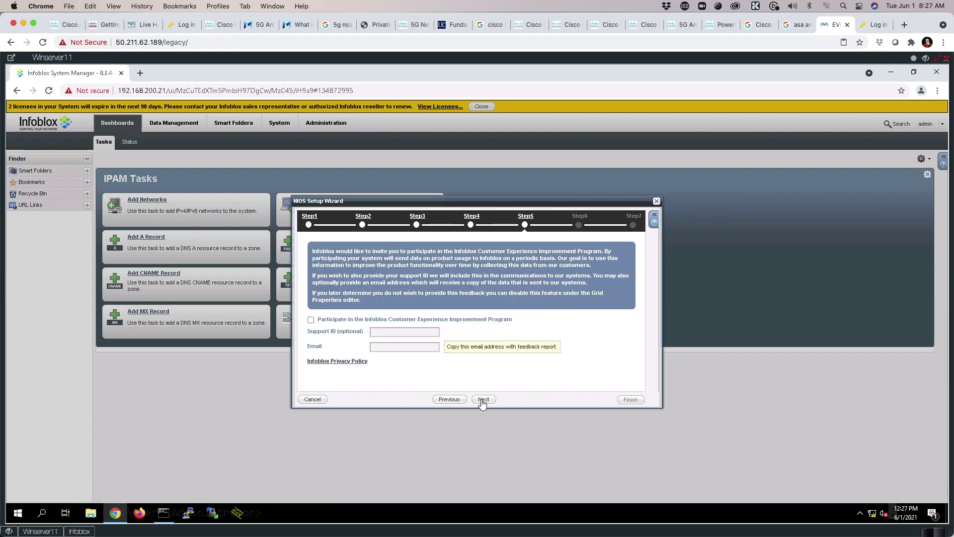
{"action": "left_click", "coordinate": [482, 403]}
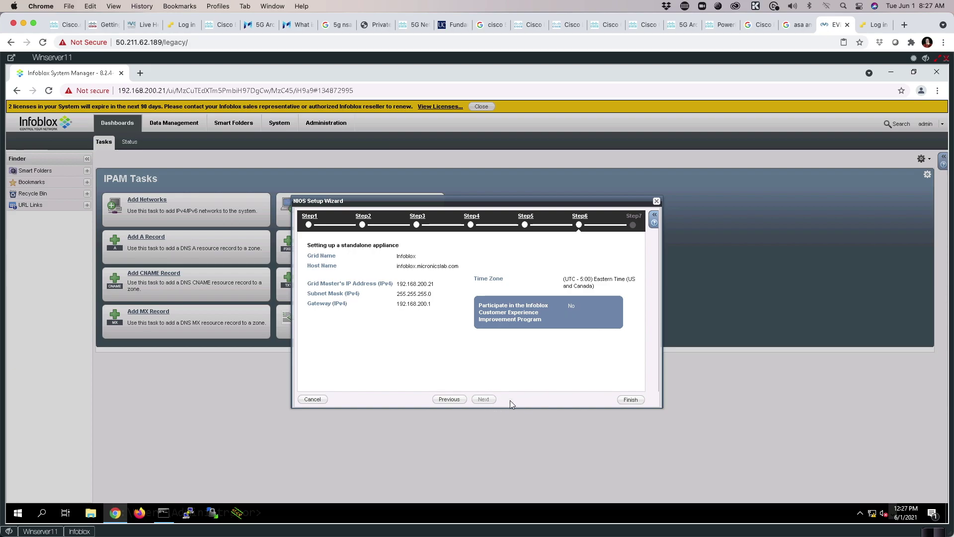
{"action": "left_click", "coordinate": [486, 400]}
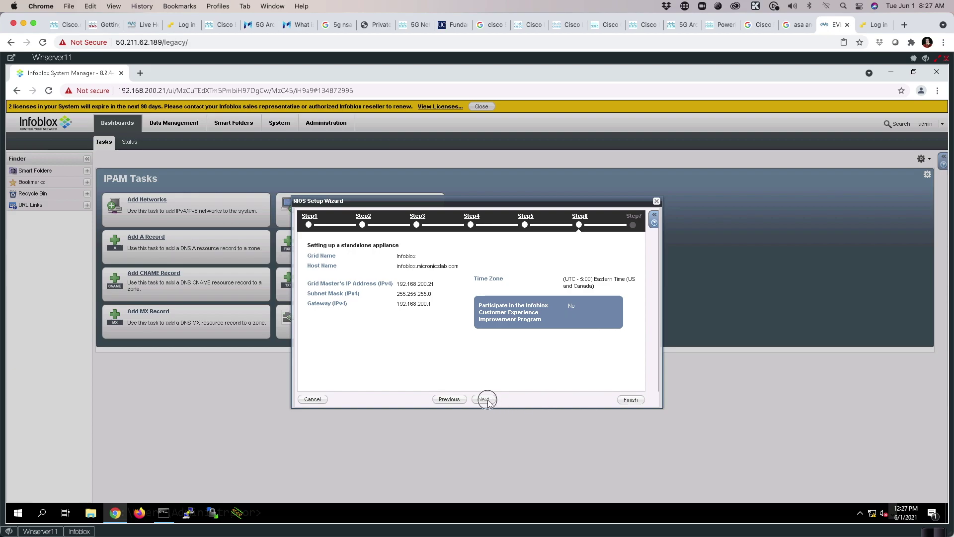
{"action": "left_click", "coordinate": [631, 400]}
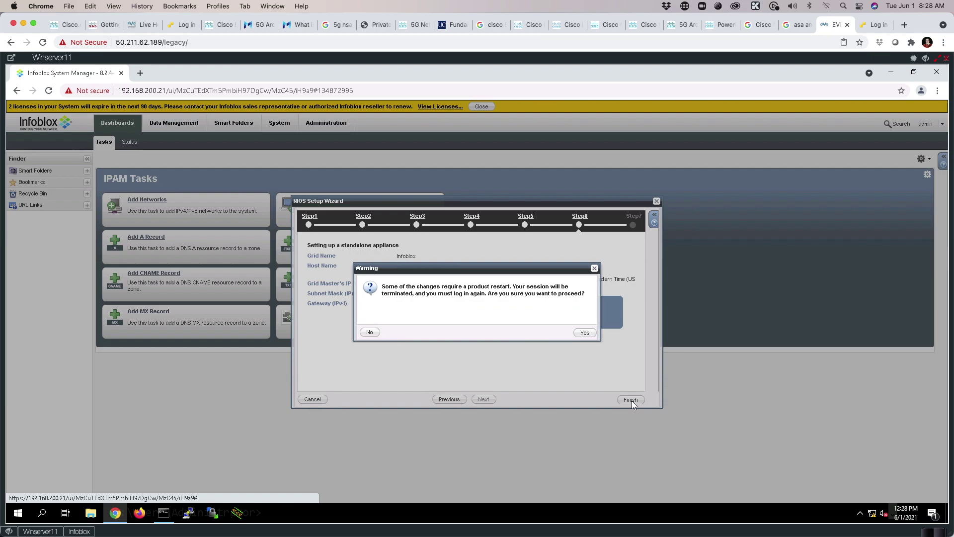
{"action": "left_click", "coordinate": [588, 333]}
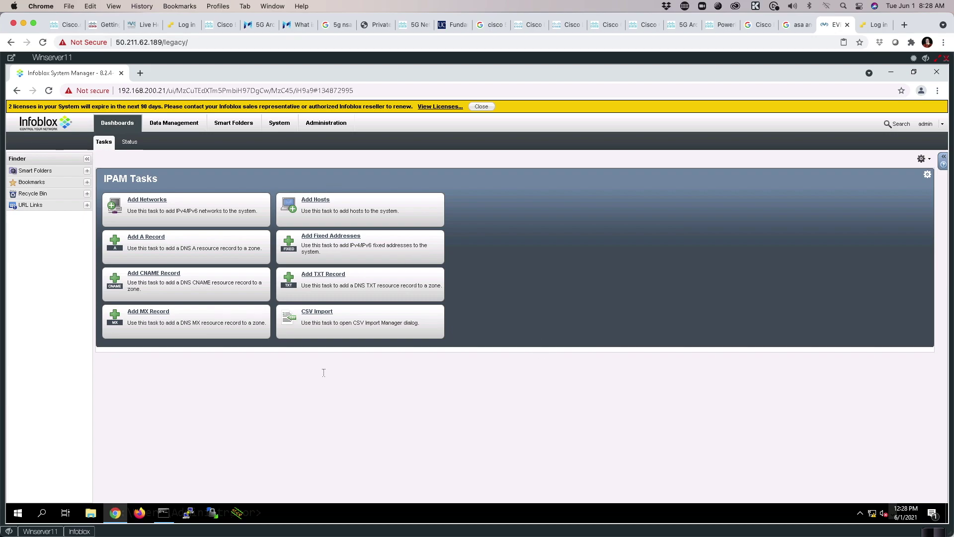
Check the console during the restart, then reload the System Manager page.
{"action": "left_click", "coordinate": [80, 531]}
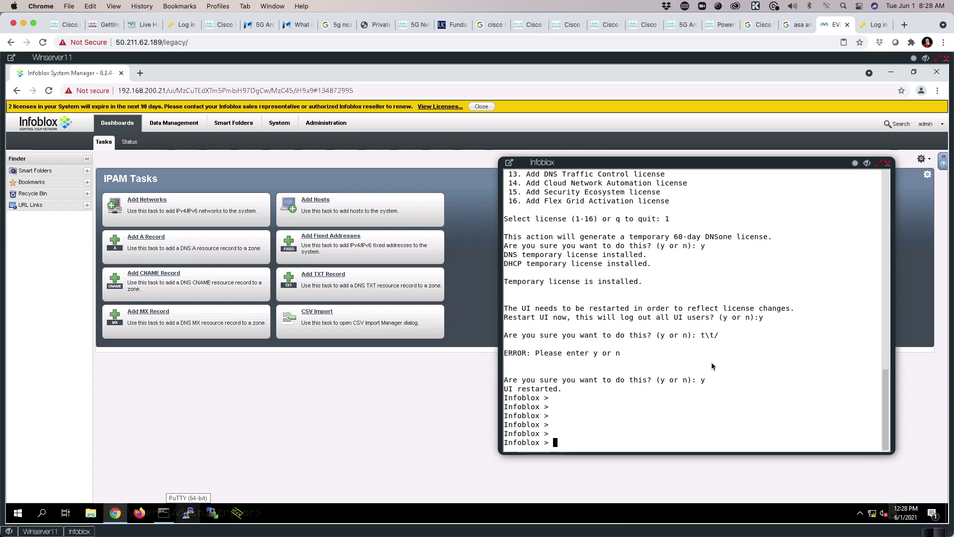
{"action": "key", "text": "Return"}
{"action": "key", "text": "Return"}
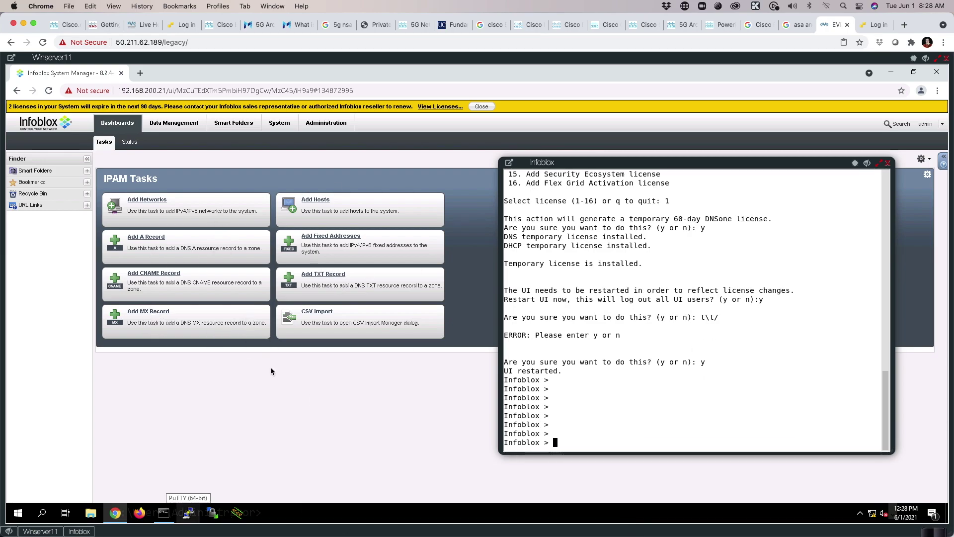
{"action": "left_click", "coordinate": [292, 389]}
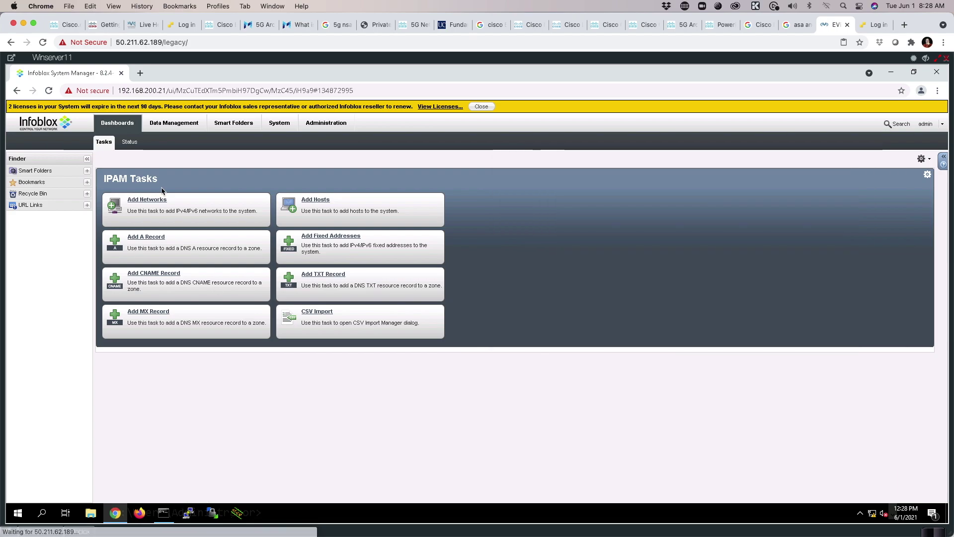
{"action": "left_click", "coordinate": [49, 90]}
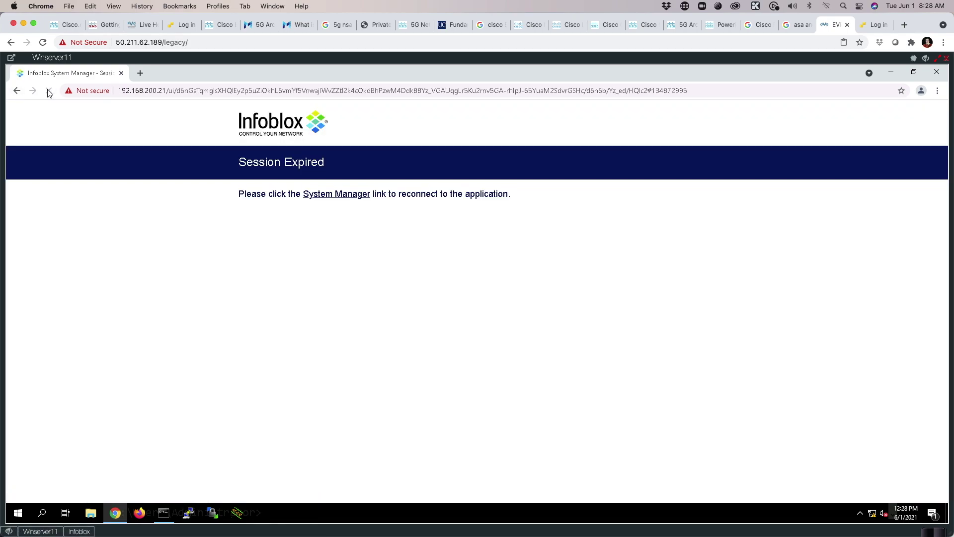
Reconnect and log back in, then view the node status for infoblox.micronicslab.com.
{"action": "left_click", "coordinate": [342, 198]}
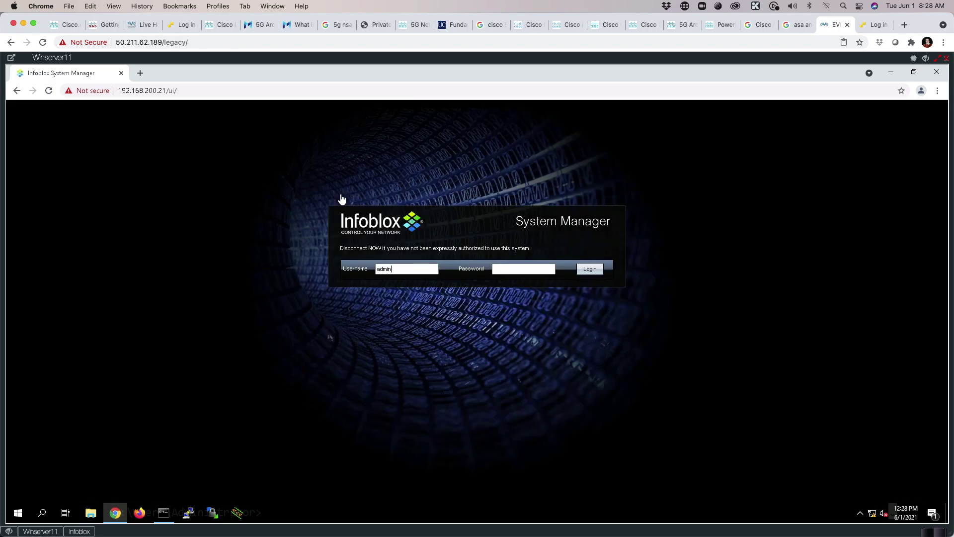
{"action": "key", "text": "Return"}
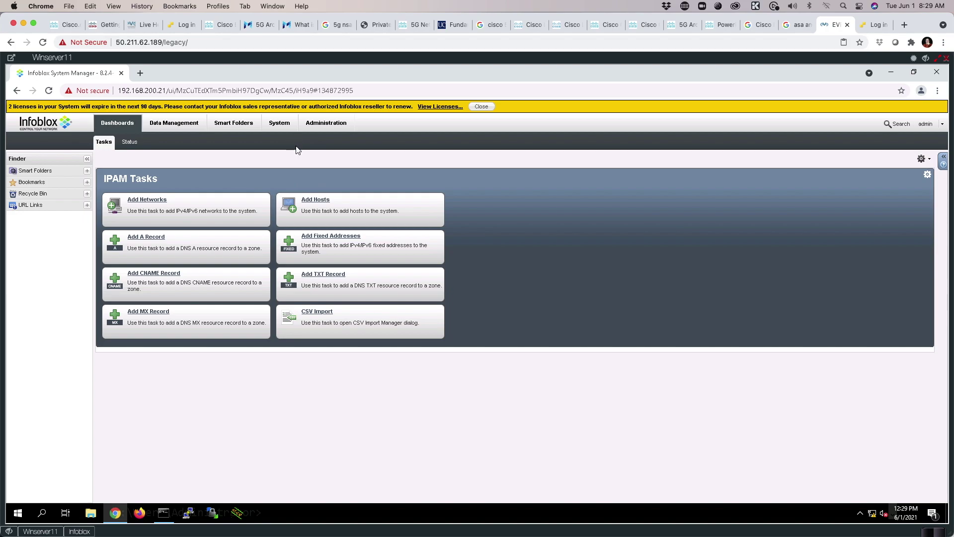
{"action": "left_click", "coordinate": [273, 126]}
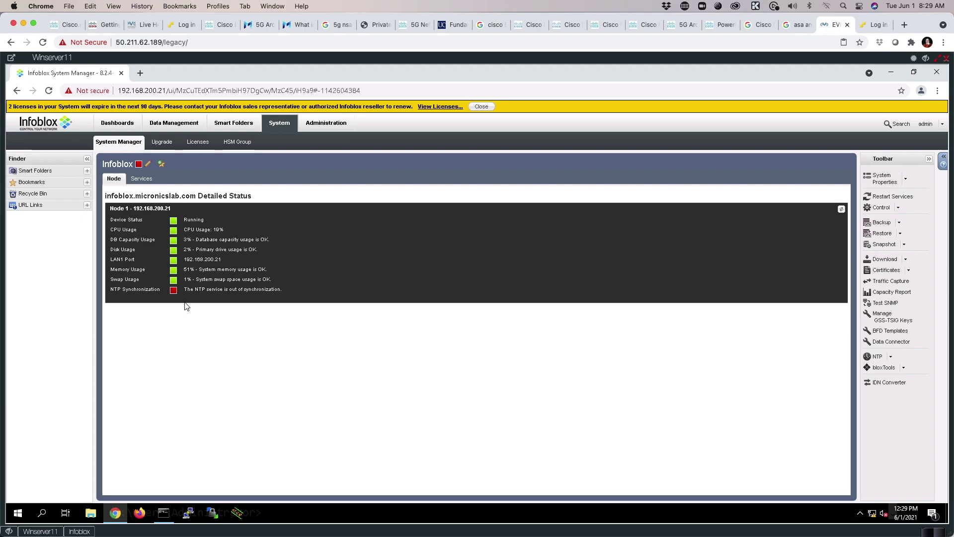
{"action": "left_click", "coordinate": [80, 531]}
{"action": "type", "text": "ping 8.8.8.8"}
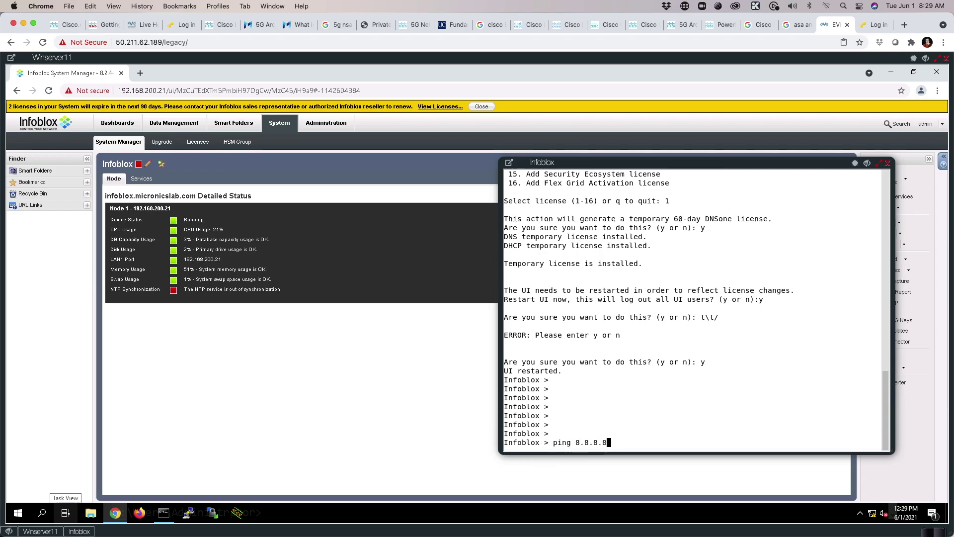
{"action": "key", "text": "Return"}
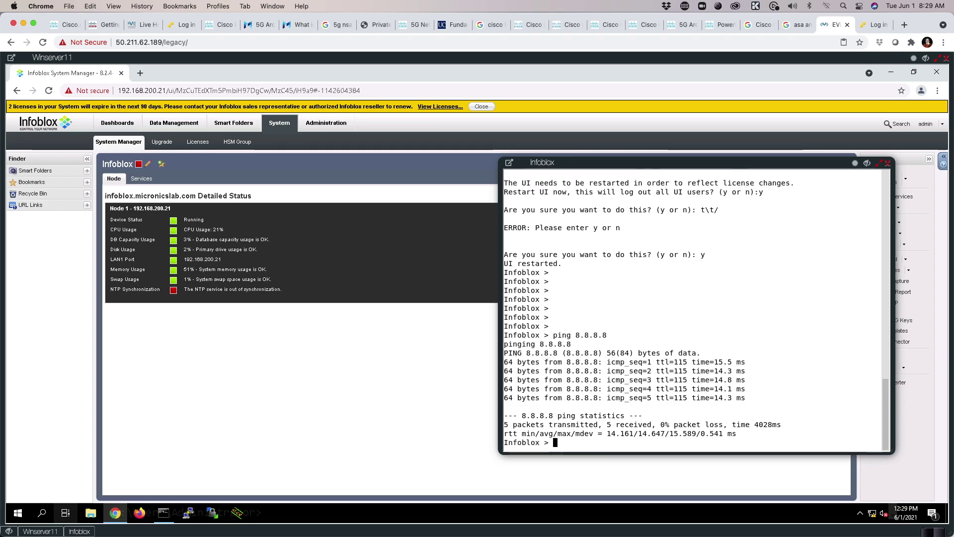
{"action": "type", "text": "ping www.g"}
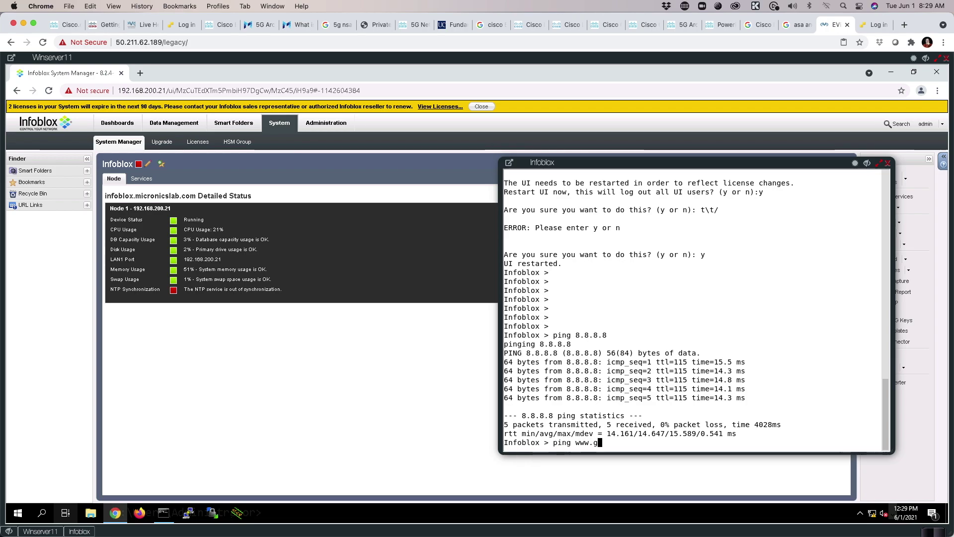
{"action": "type", "text": "oogle.com"}
{"action": "key", "text": "Return"}
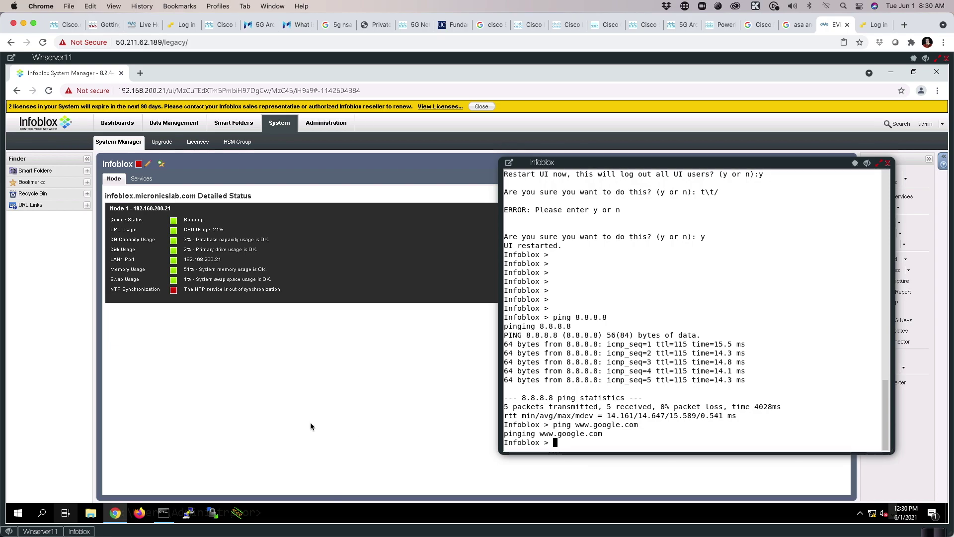
{"action": "left_click", "coordinate": [316, 397]}
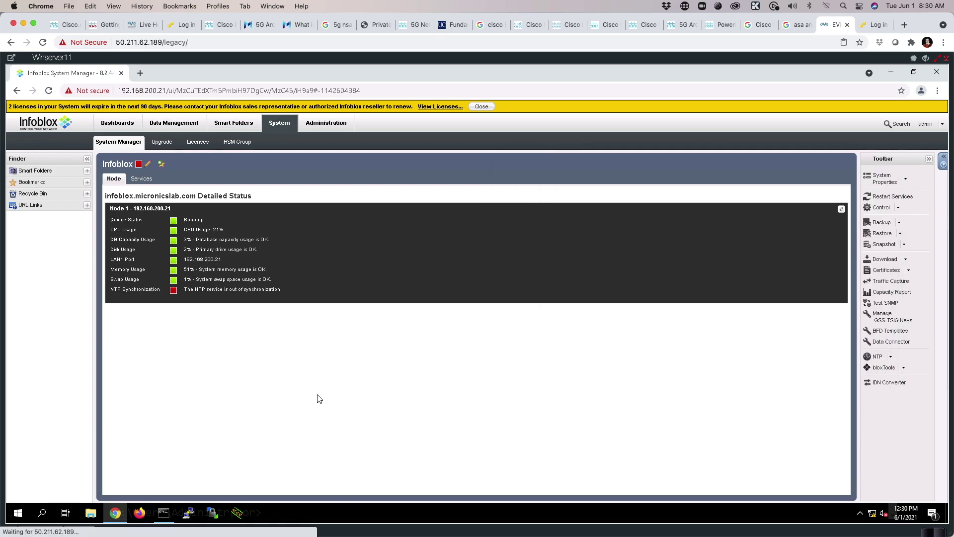
Turn on the DNS resolver in system properties with name server 8.8.8.8 and save.
{"action": "left_click", "coordinate": [148, 168]}
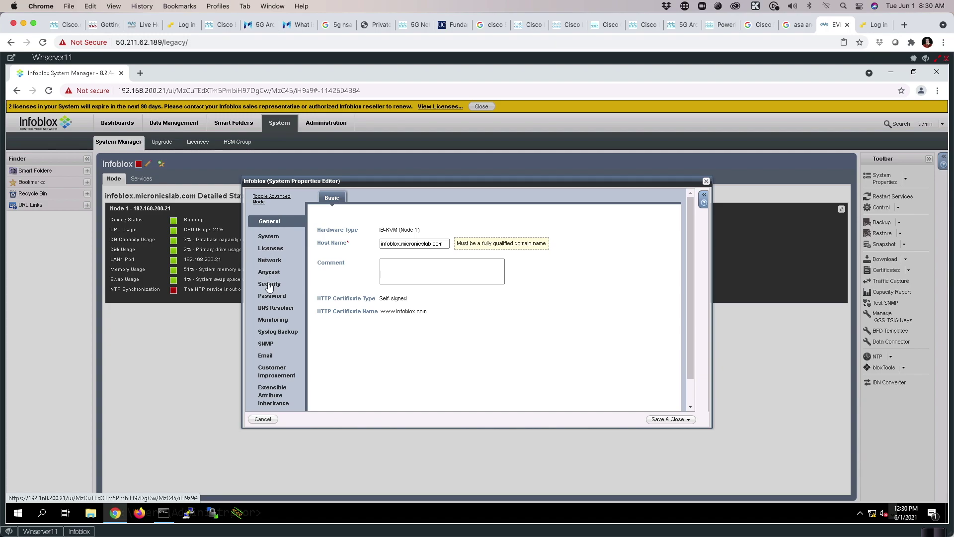
{"action": "left_click", "coordinate": [264, 308]}
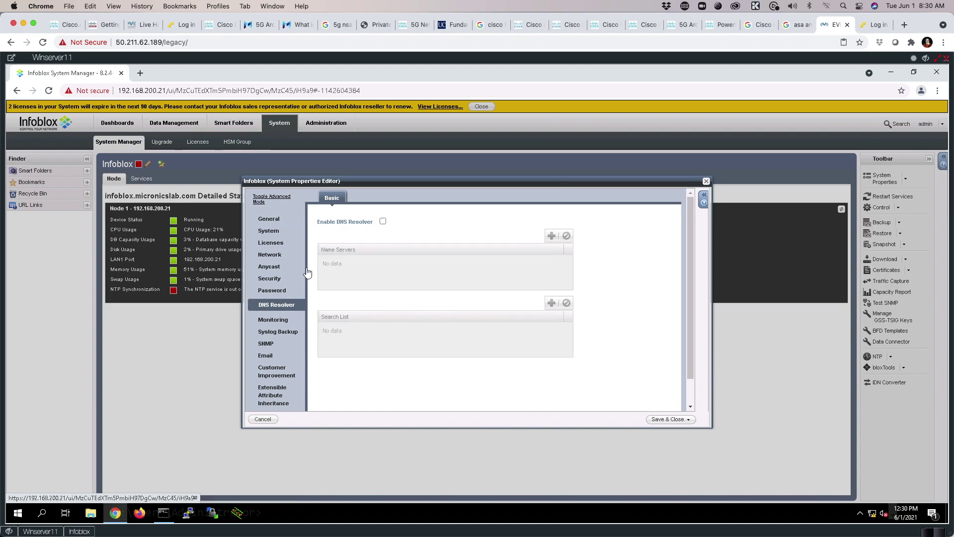
{"action": "left_click", "coordinate": [382, 222]}
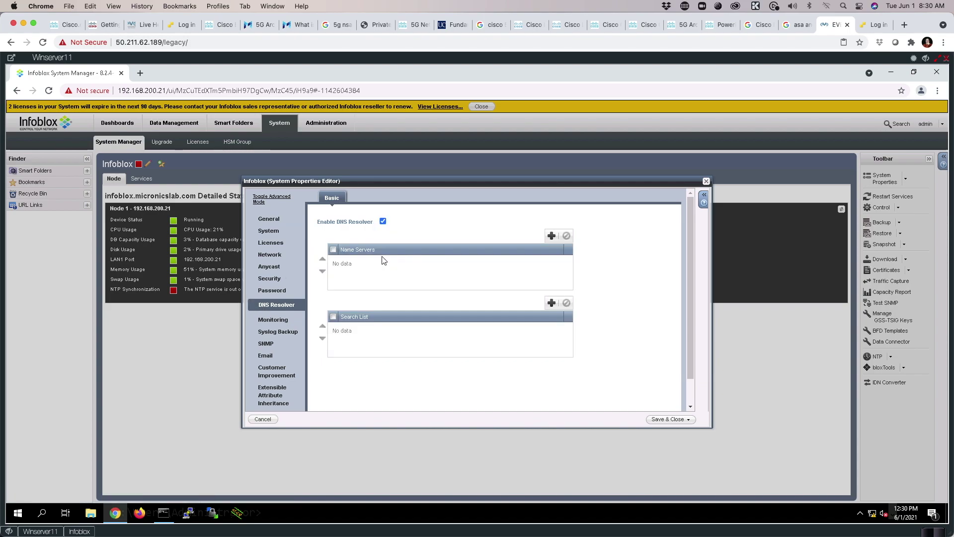
{"action": "left_click", "coordinate": [551, 236]}
{"action": "left_click", "coordinate": [360, 262]}
{"action": "type", "text": "8.8.8.8"}
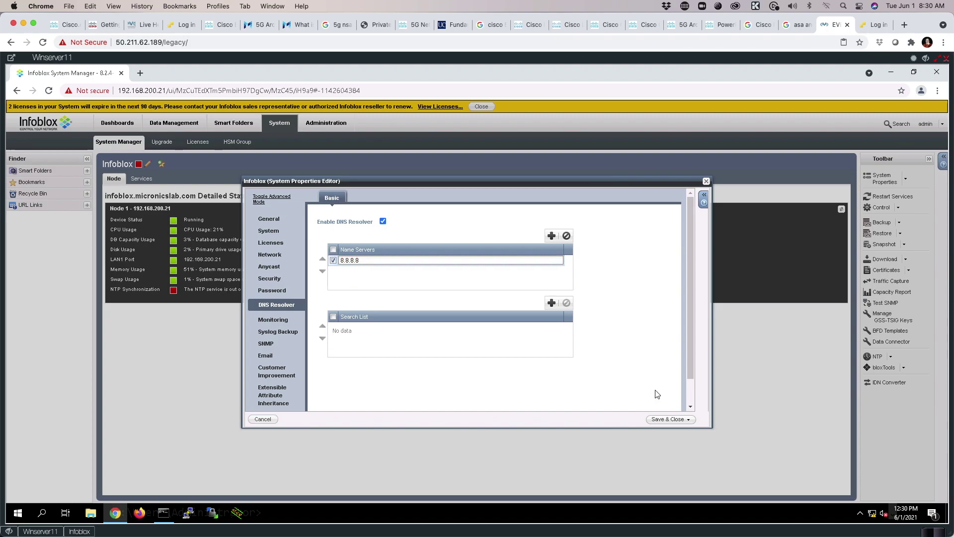
{"action": "left_click", "coordinate": [660, 420]}
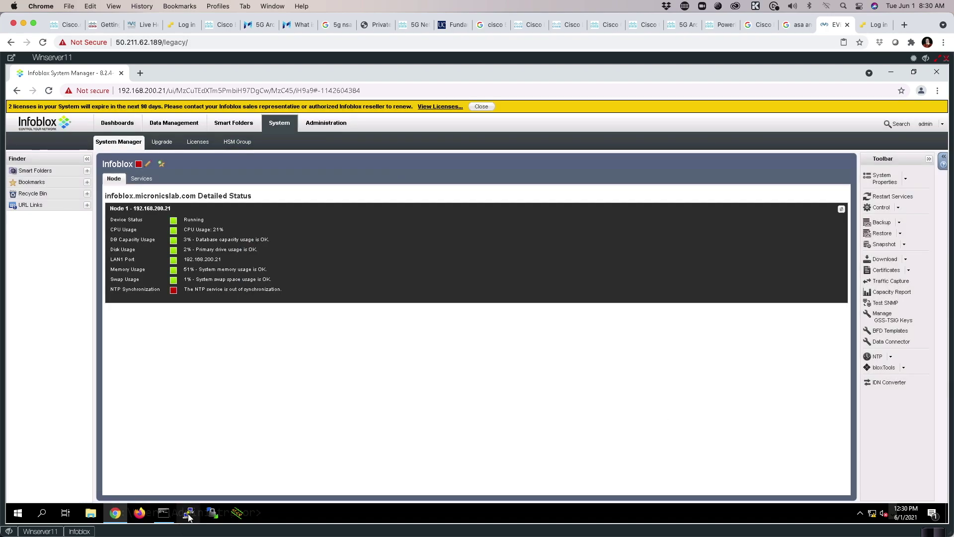
{"action": "left_click", "coordinate": [164, 513]}
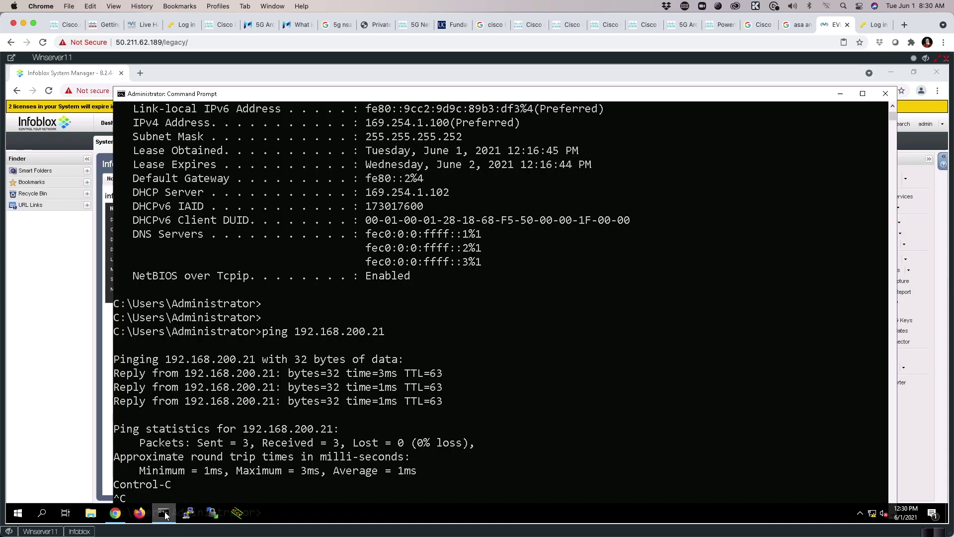
{"action": "left_click", "coordinate": [72, 460]}
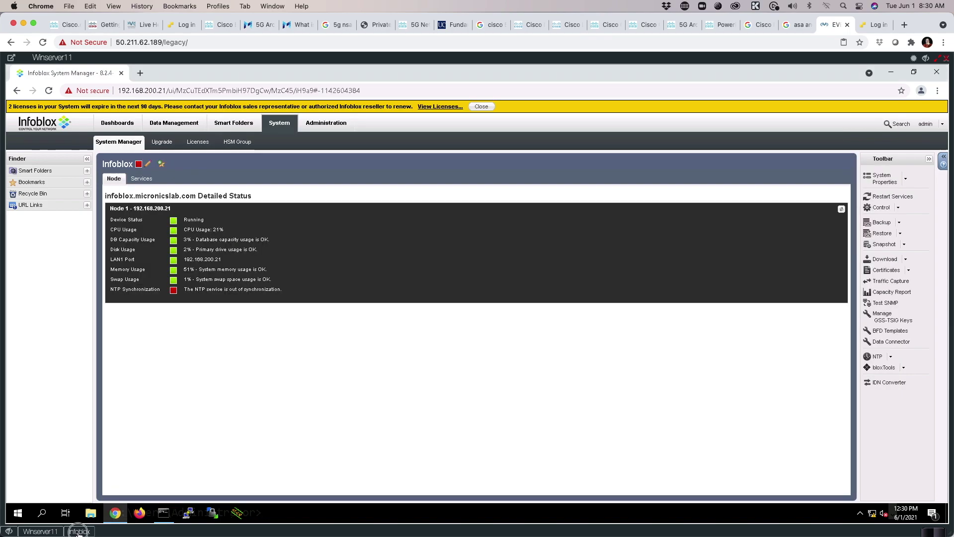
{"action": "left_click", "coordinate": [78, 532]}
{"action": "key", "text": "Up"}
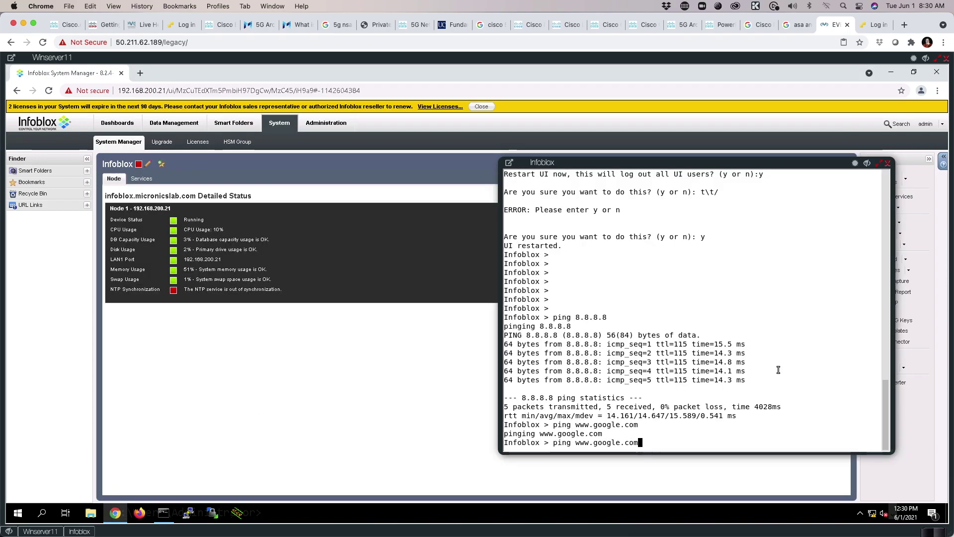
{"action": "key", "text": "Return"}
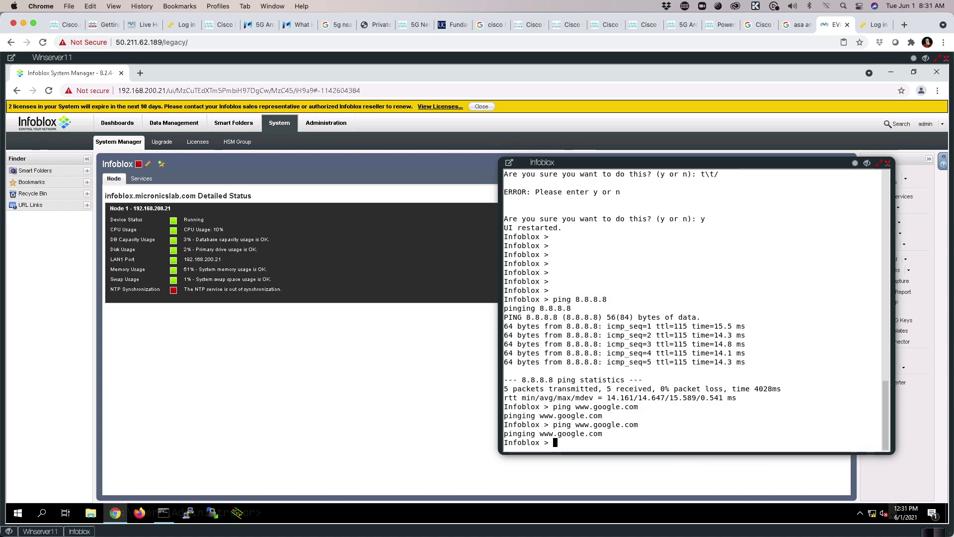
{"action": "key", "text": "Up"}
{"action": "key", "text": "Return"}
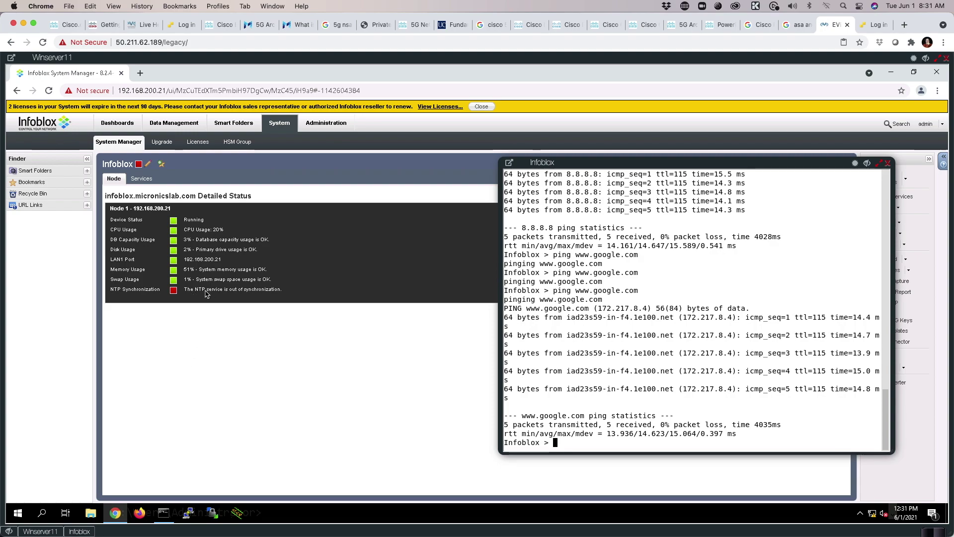
{"action": "left_click", "coordinate": [224, 386]}
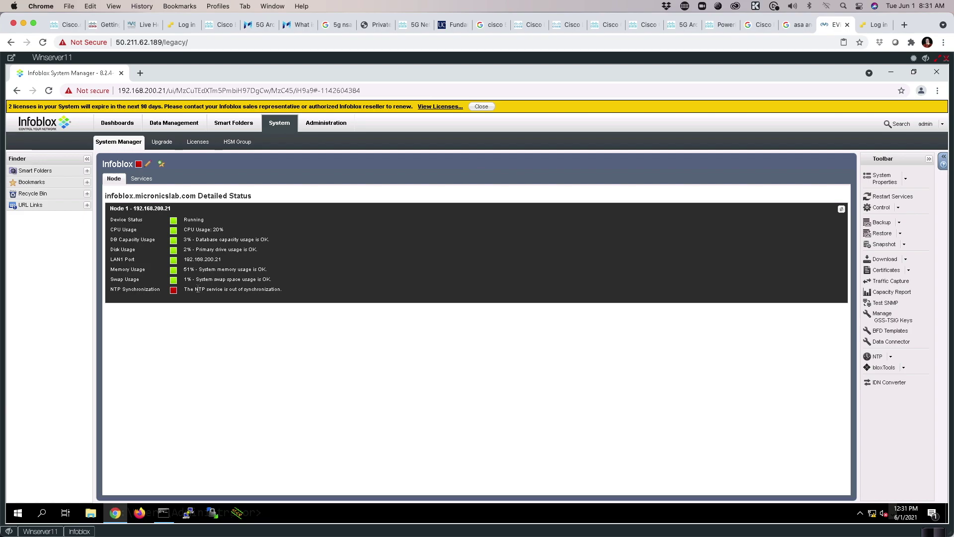
Run 'show ntp' in the Infoblox console and note the local clock peer 127.127.1.1.
{"action": "left_click", "coordinate": [73, 532]}
{"action": "type", "text": "sho"}
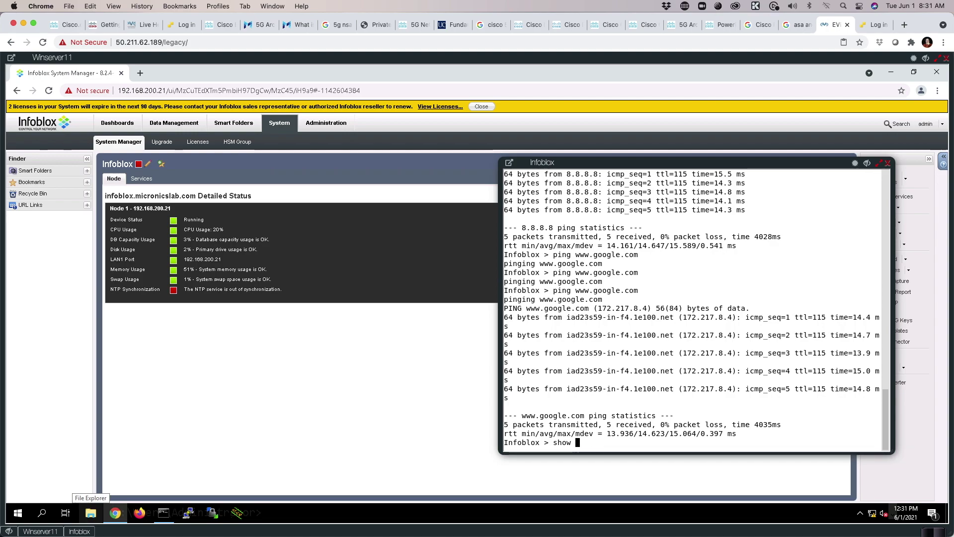
{"action": "type", "text": "w "}
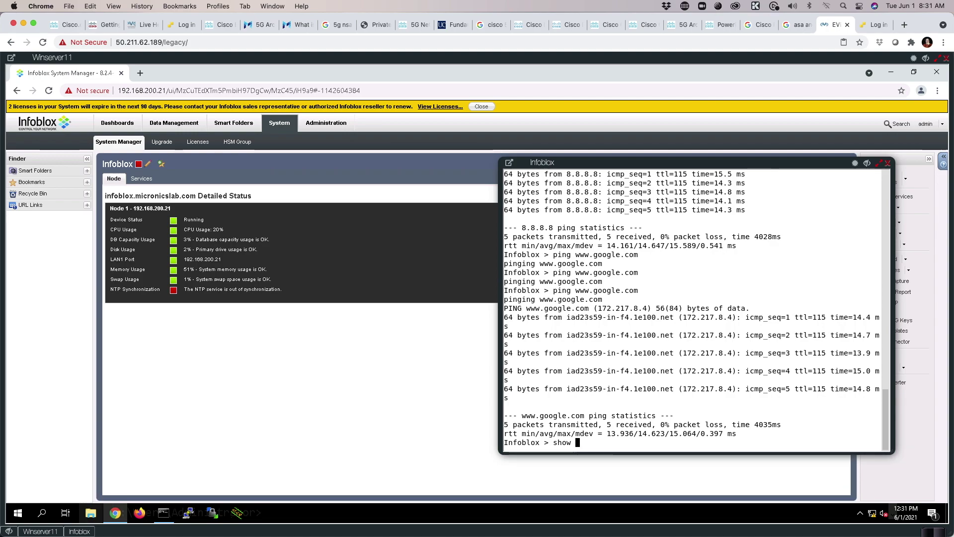
{"action": "type", "text": "ntp"}
{"action": "key", "text": "Return"}
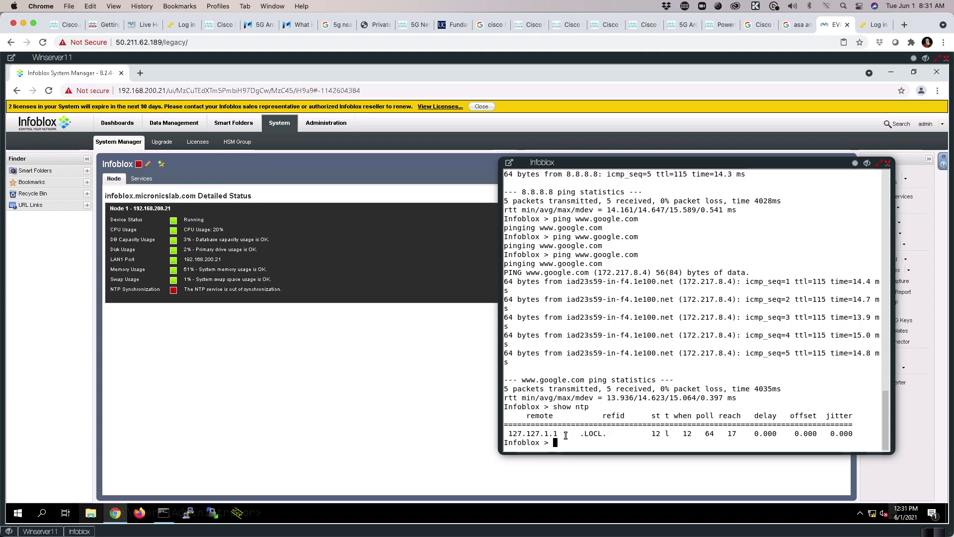
{"action": "left_click_drag", "start_coordinate": [567, 435], "coordinate": [505, 434]}
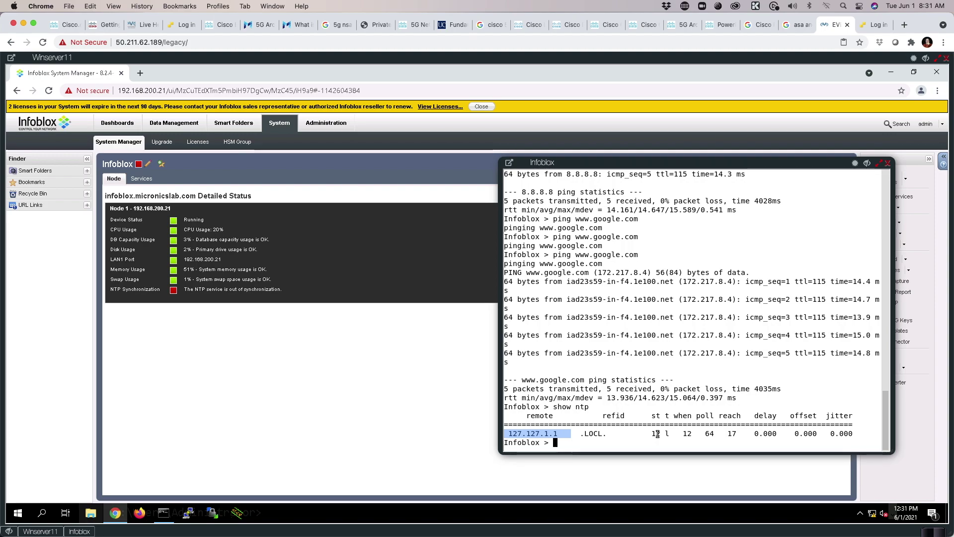
{"action": "key", "text": "Up"}
{"action": "key", "text": "Return"}
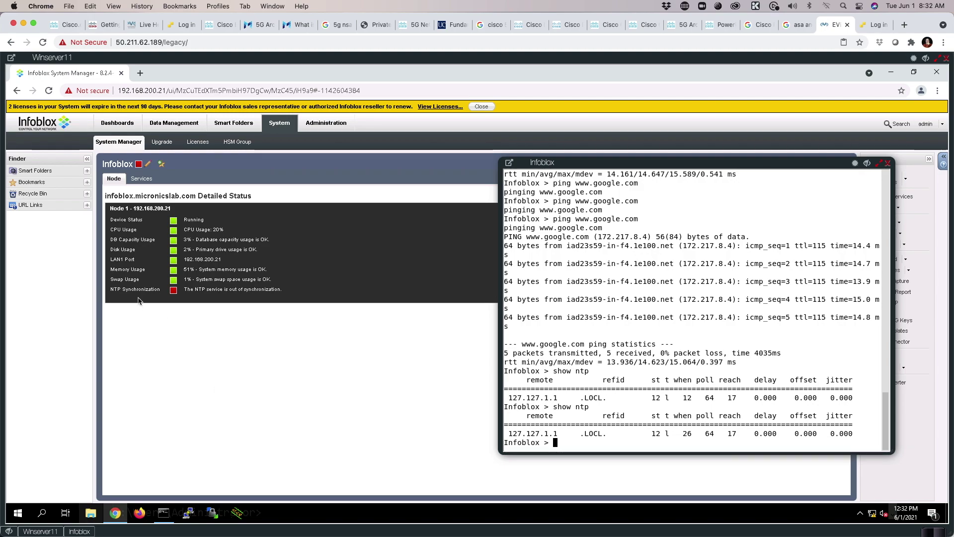
Recheck 'show ntp' and see that peer 216.239.35.4 is still initialising.
{"action": "type", "text": "show ntp"}
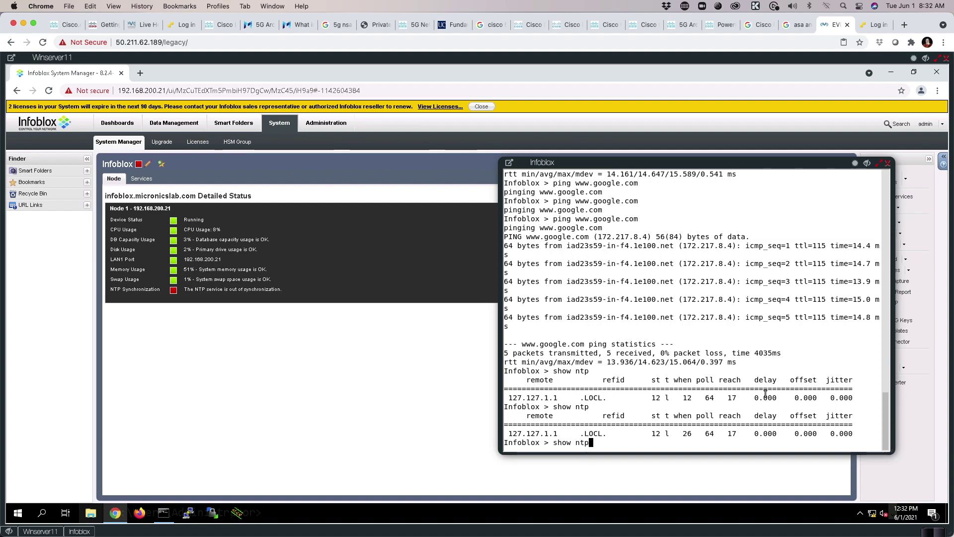
{"action": "key", "text": "Return"}
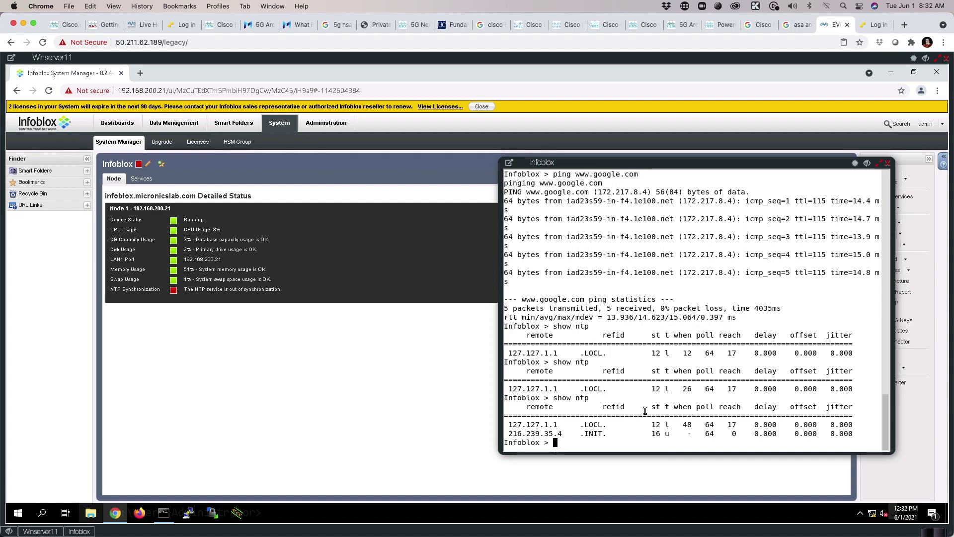
{"action": "left_click_drag", "start_coordinate": [506, 434], "coordinate": [597, 435]}
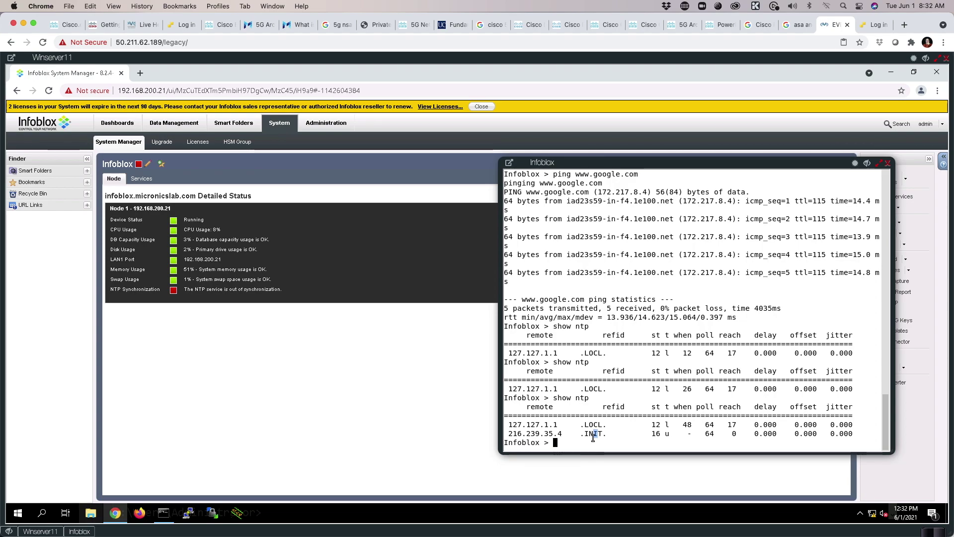
{"action": "key", "text": "Up"}
{"action": "key", "text": "Return"}
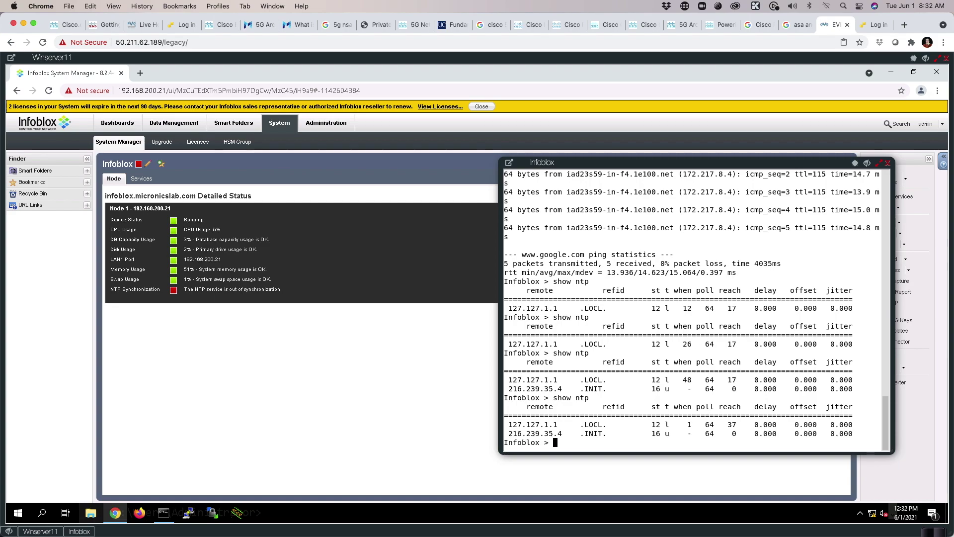
{"action": "left_click", "coordinate": [313, 412]}
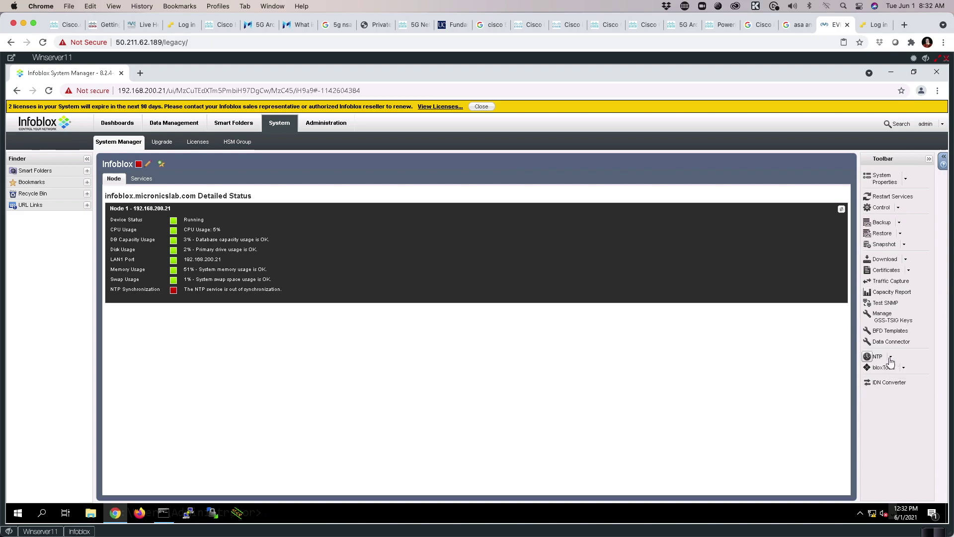
Tick 'Enable system as an NTP server' in NTP System Config and save.
{"action": "left_click", "coordinate": [890, 358]}
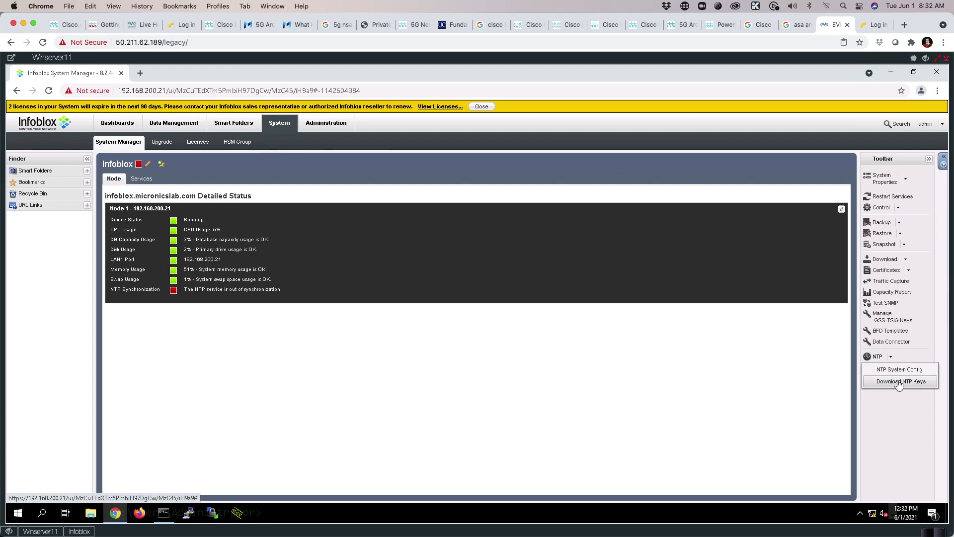
{"action": "left_click", "coordinate": [899, 372]}
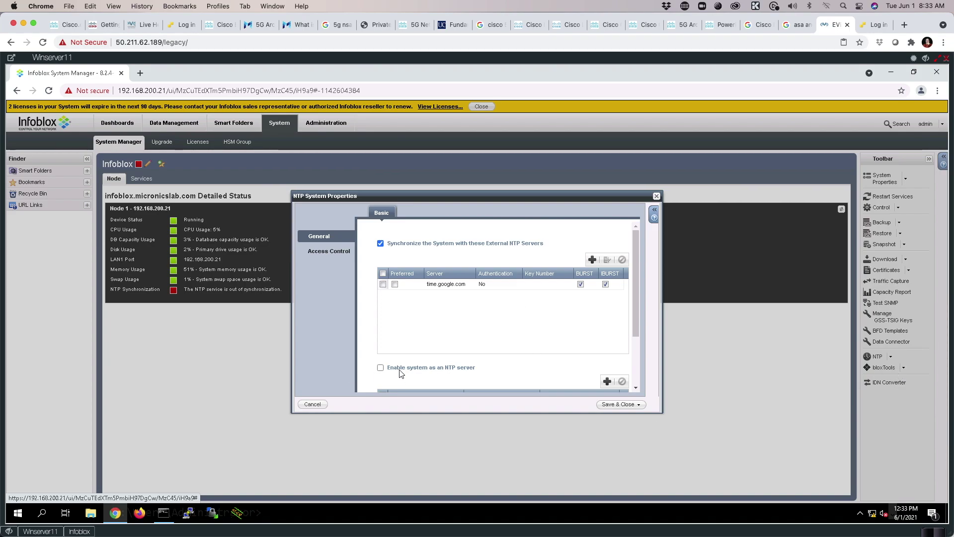
{"action": "left_click", "coordinate": [380, 369]}
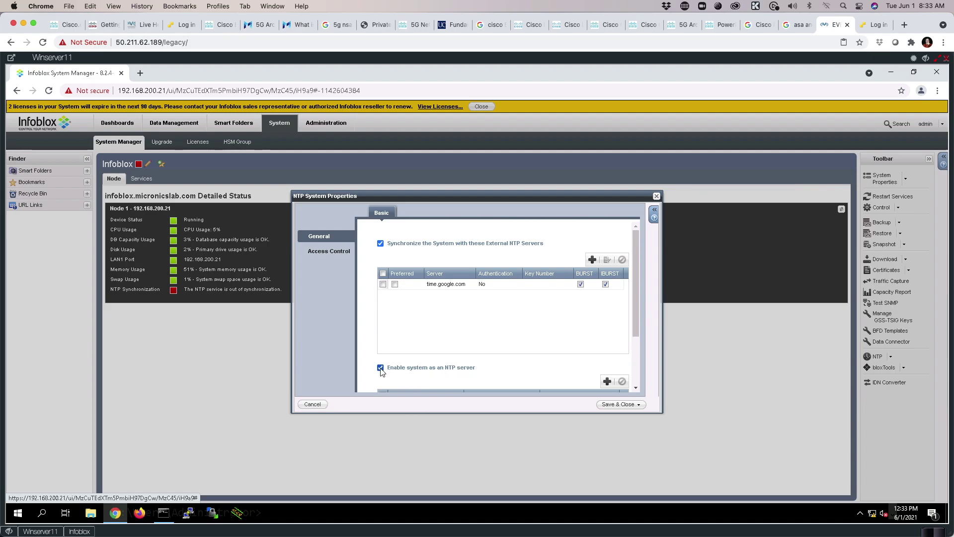
{"action": "left_click", "coordinate": [612, 407]}
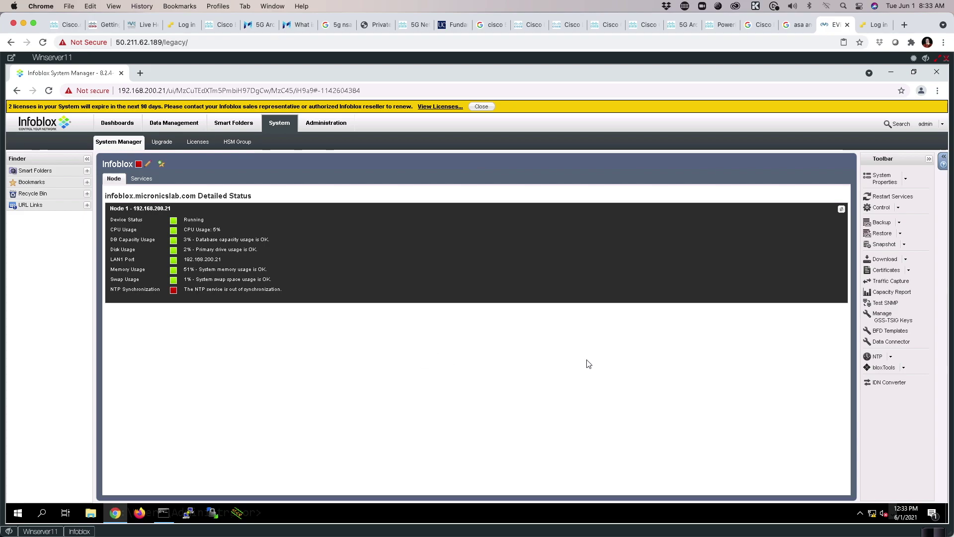
Restart services, then confirm with 'show ntp' that the .GOOG. stratum 1 peer is synced.
{"action": "left_click", "coordinate": [878, 197]}
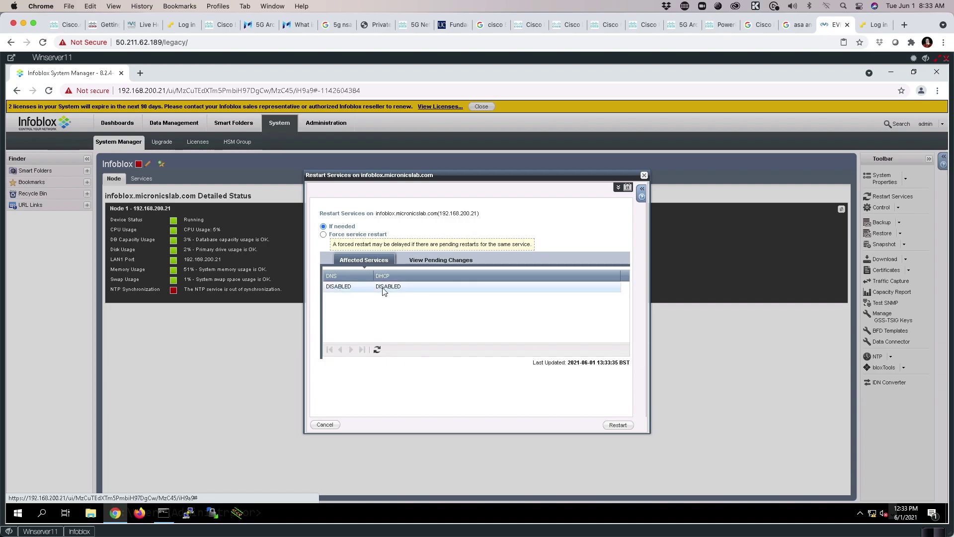
{"action": "left_click", "coordinate": [614, 425]}
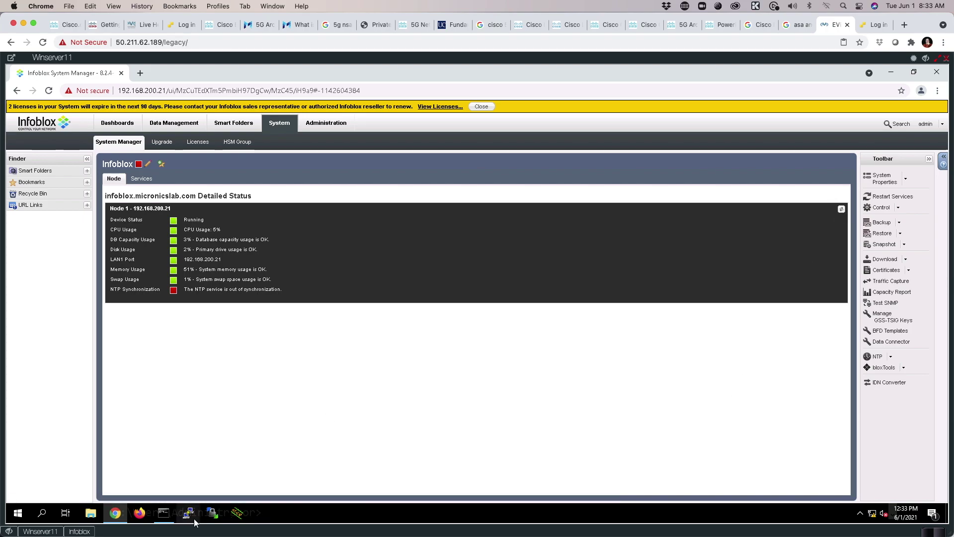
{"action": "left_click", "coordinate": [79, 532]}
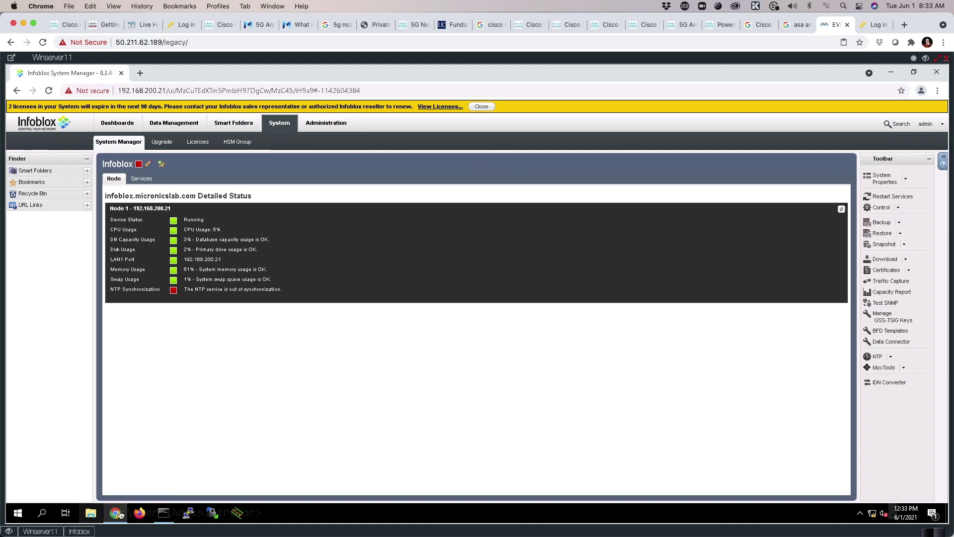
{"action": "key", "text": "Up"}
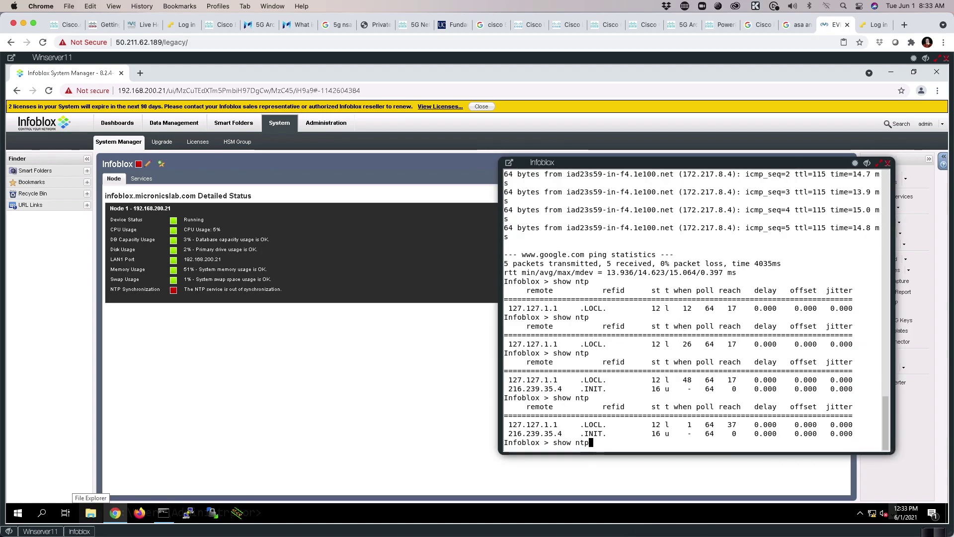
{"action": "key", "text": "Return"}
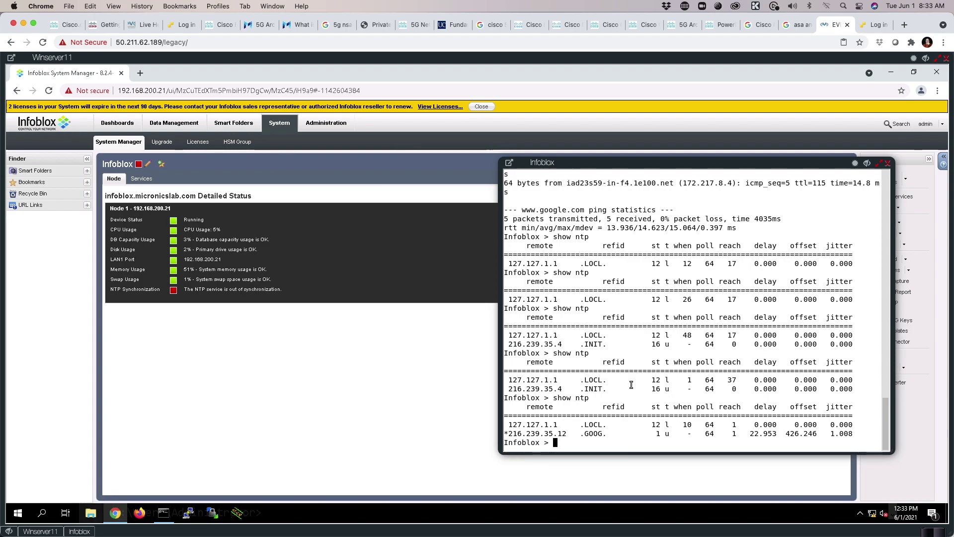
{"action": "double_click", "coordinate": [591, 433]}
{"action": "double_click", "coordinate": [656, 434]}
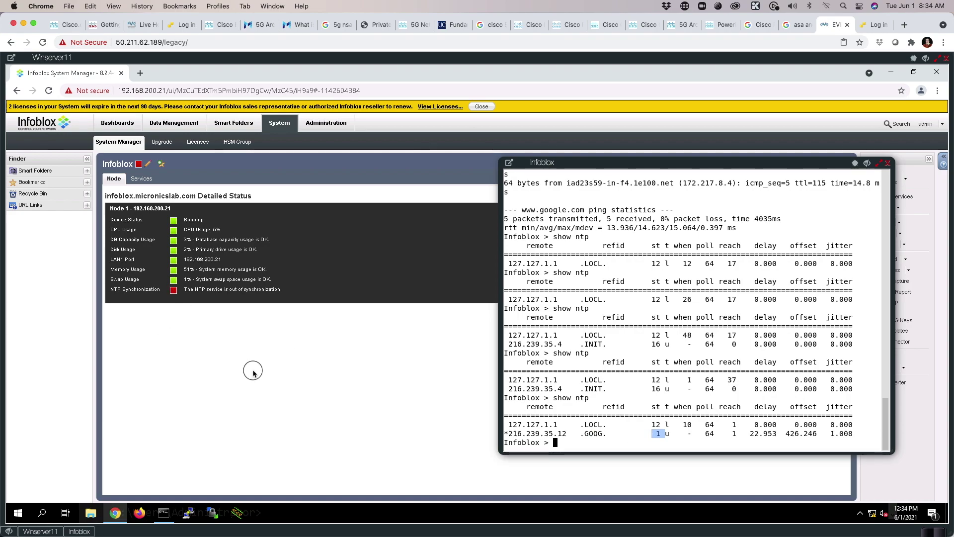
{"action": "left_click", "coordinate": [291, 421]}
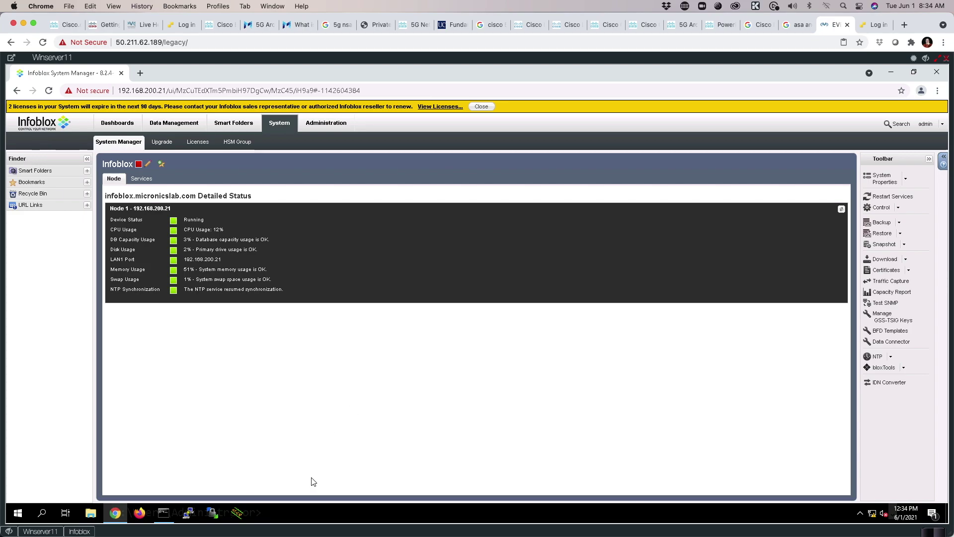
In Data Management > DNS, start a new authoritative zone named micronicslab.com.
{"action": "left_click", "coordinate": [163, 125]}
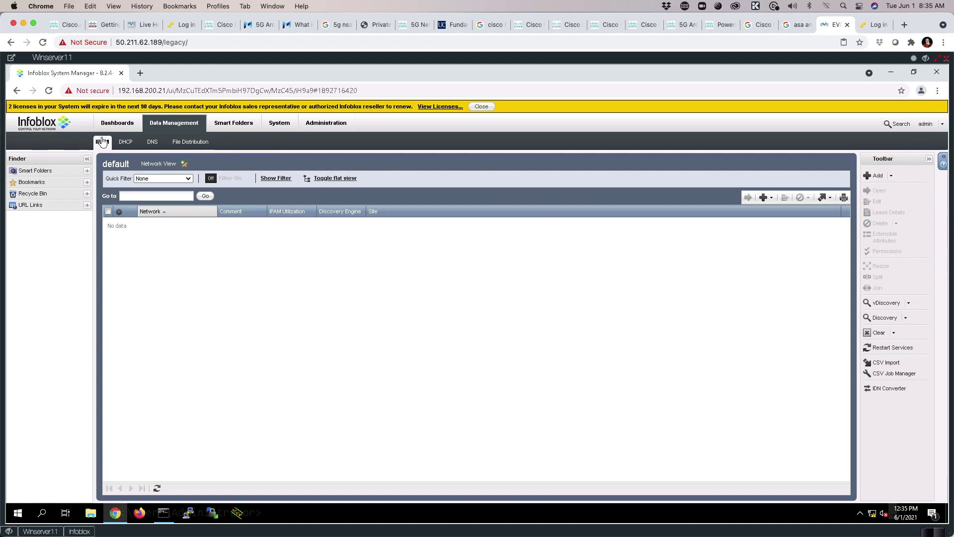
{"action": "left_click", "coordinate": [155, 145]}
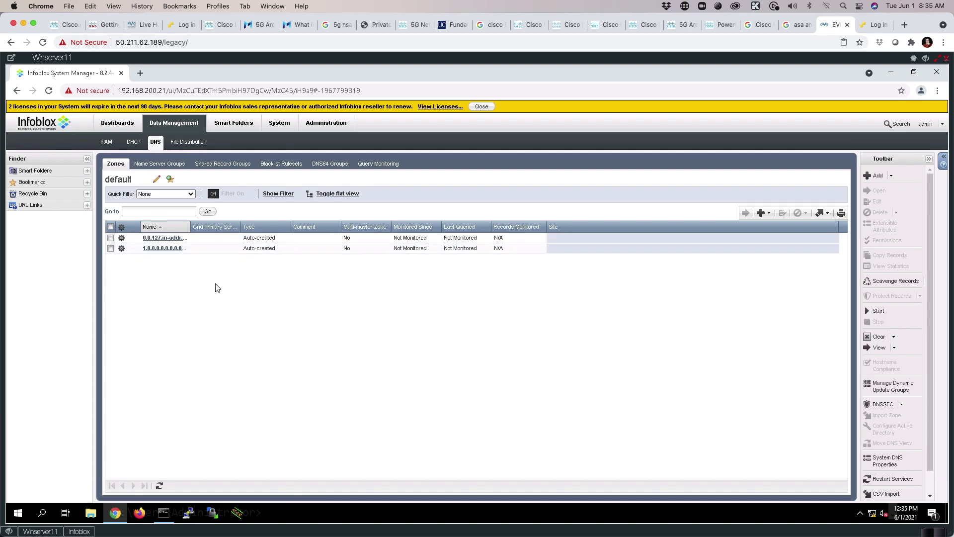
{"action": "left_click", "coordinate": [763, 212]}
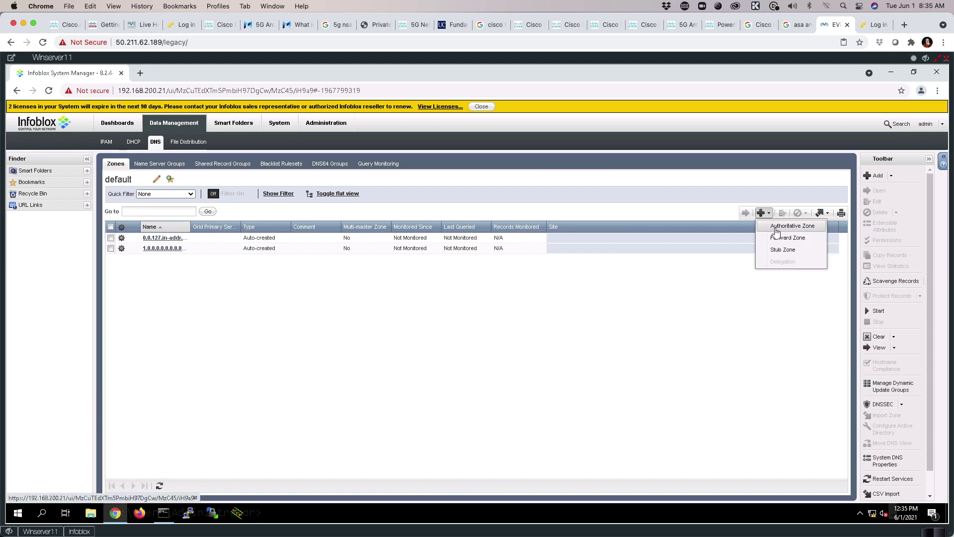
{"action": "left_click", "coordinate": [776, 230]}
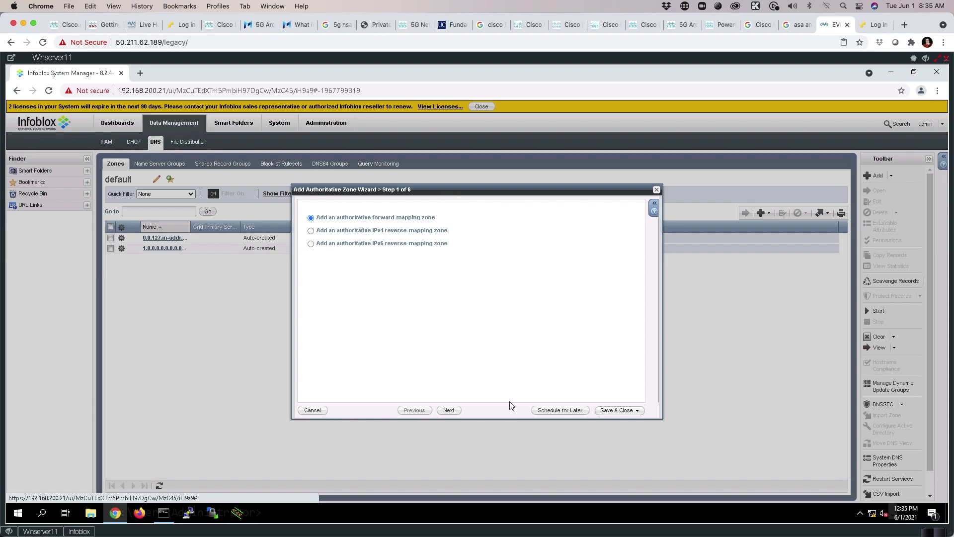
{"action": "left_click", "coordinate": [449, 410]}
{"action": "left_click", "coordinate": [400, 218]}
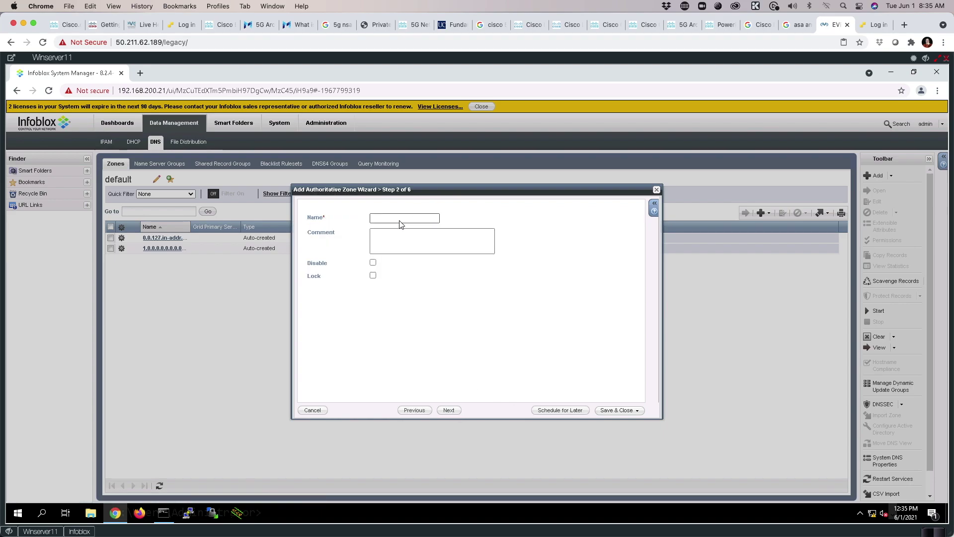
{"action": "type", "text": "micronn"}
{"action": "key", "text": "BackSpace"}
{"action": "key", "text": "BackSpace"}
{"action": "type", "text": "nicsla"}
{"action": "left_click", "coordinate": [447, 411]}
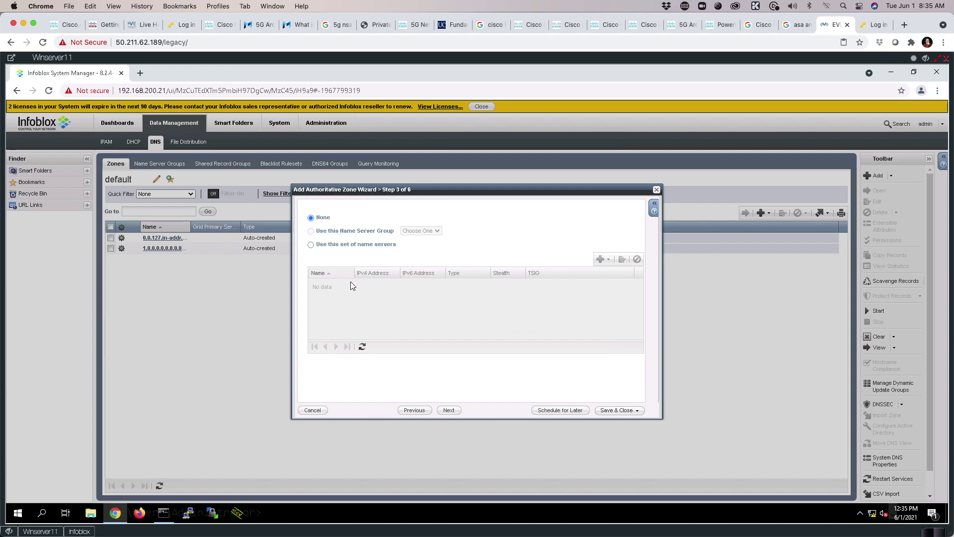
Use a custom name server set with grid primary infoblox.micronicslab.com, then save the zone.
{"action": "left_click", "coordinate": [312, 246]}
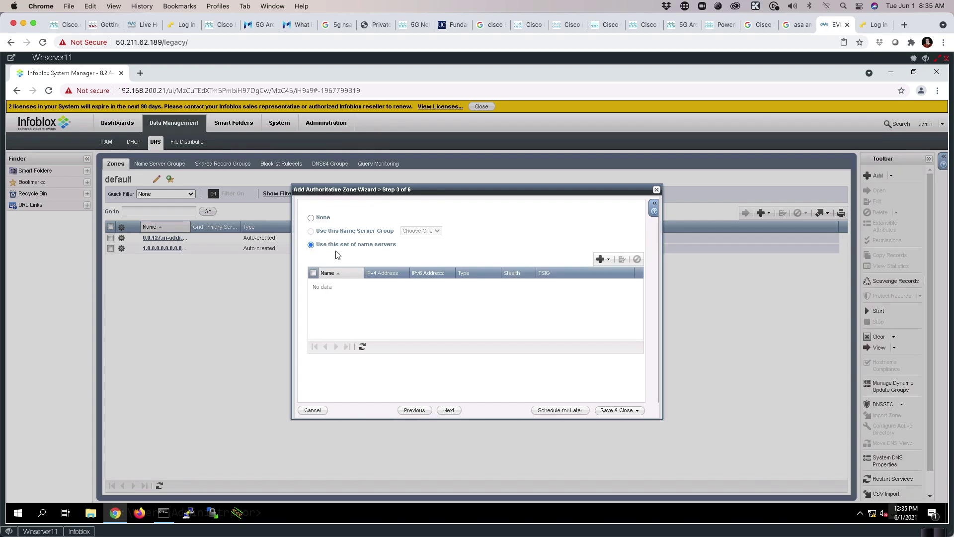
{"action": "left_click", "coordinate": [600, 259]}
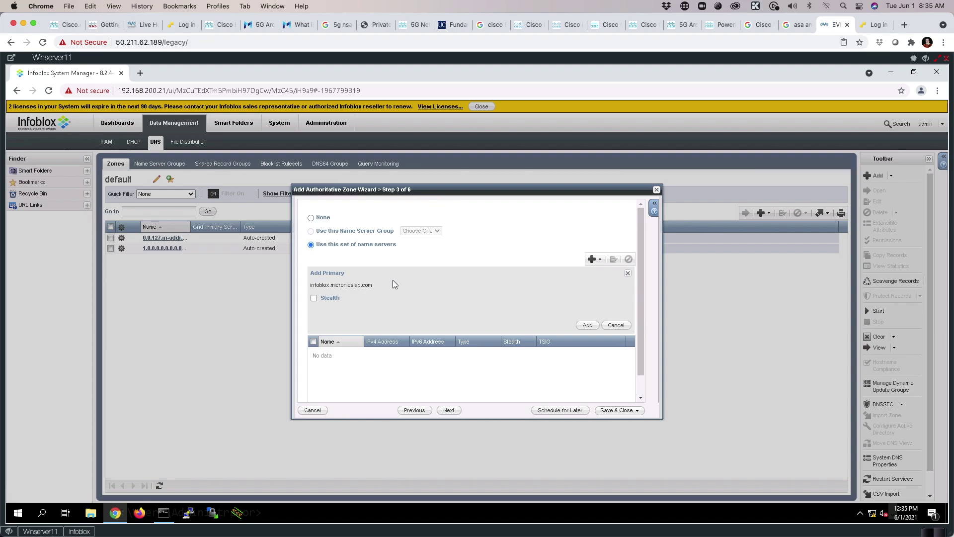
{"action": "left_click", "coordinate": [586, 325]}
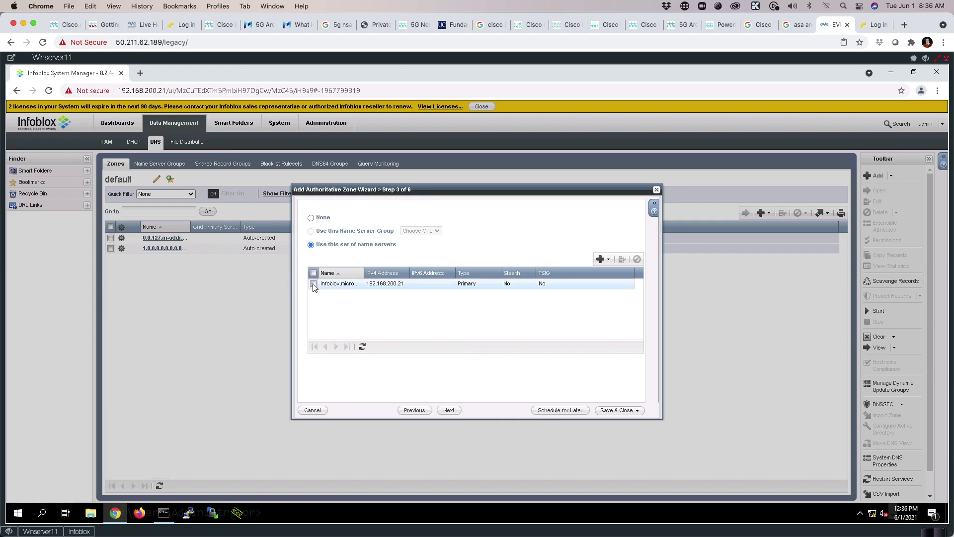
{"action": "left_click", "coordinate": [448, 411]}
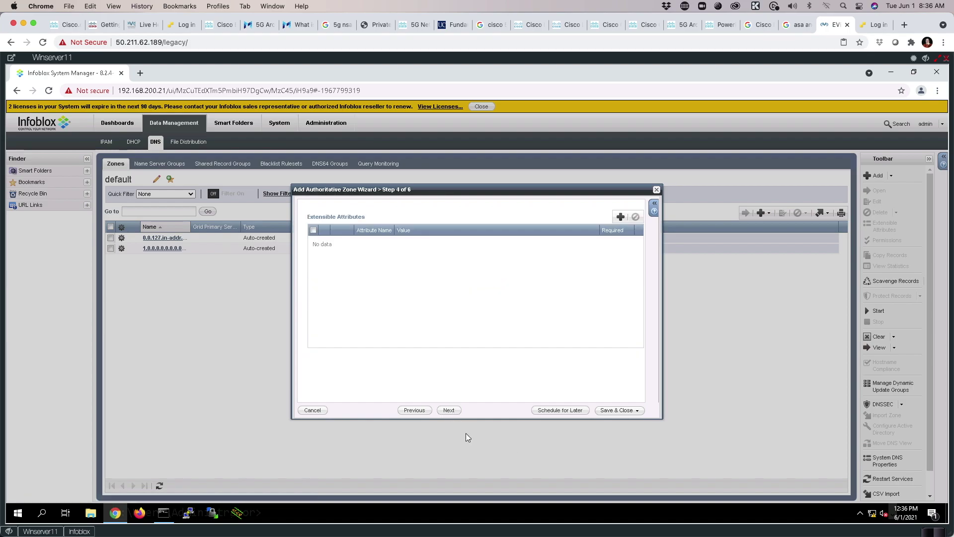
{"action": "left_click", "coordinate": [448, 410]}
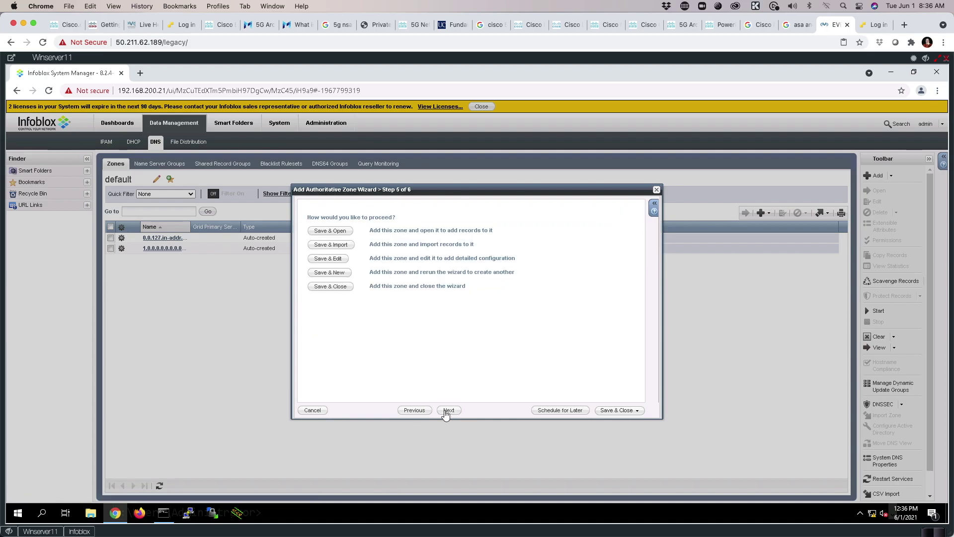
{"action": "left_click", "coordinate": [608, 410]}
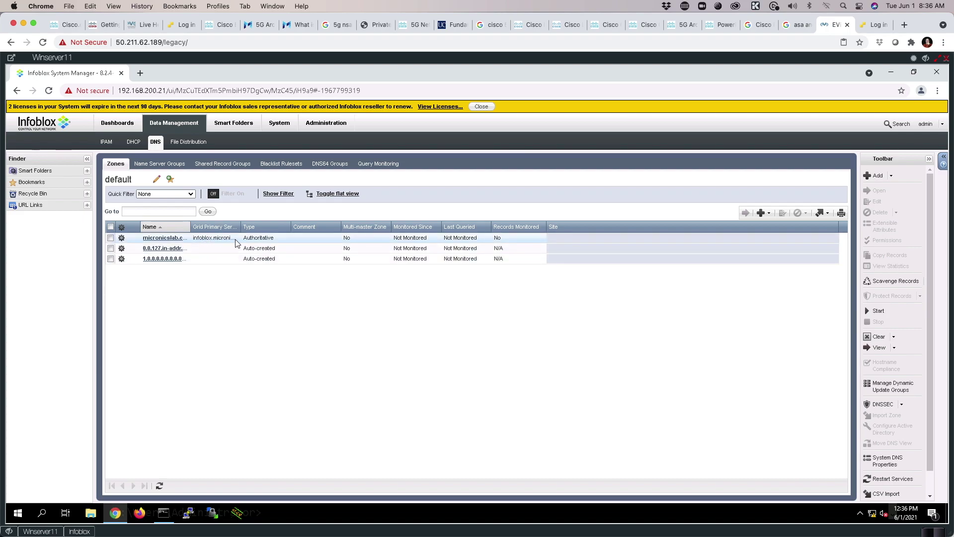
In the micronicslab.com zone, create Host record dnac2 with IPv4 100.64.0.102 and save.
{"action": "left_click", "coordinate": [158, 238]}
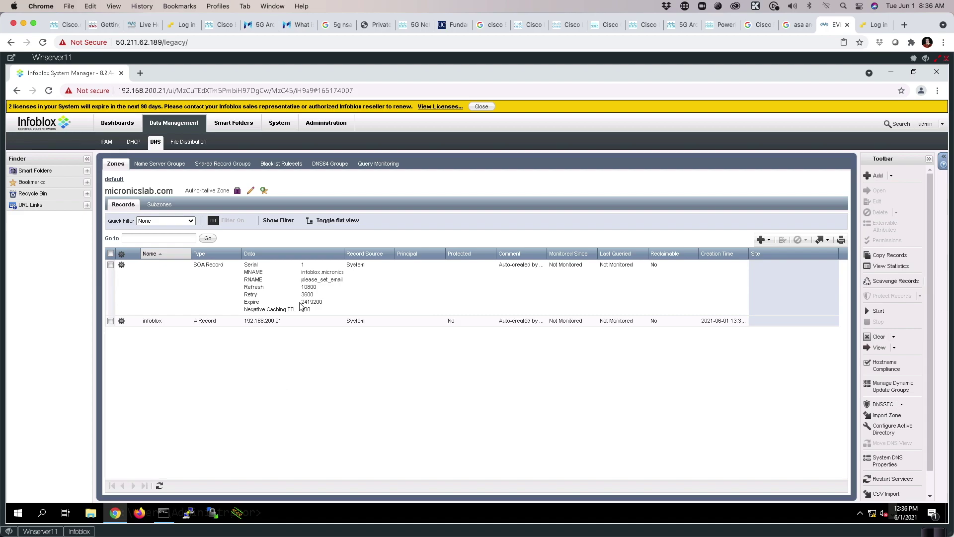
{"action": "left_click", "coordinate": [769, 241]}
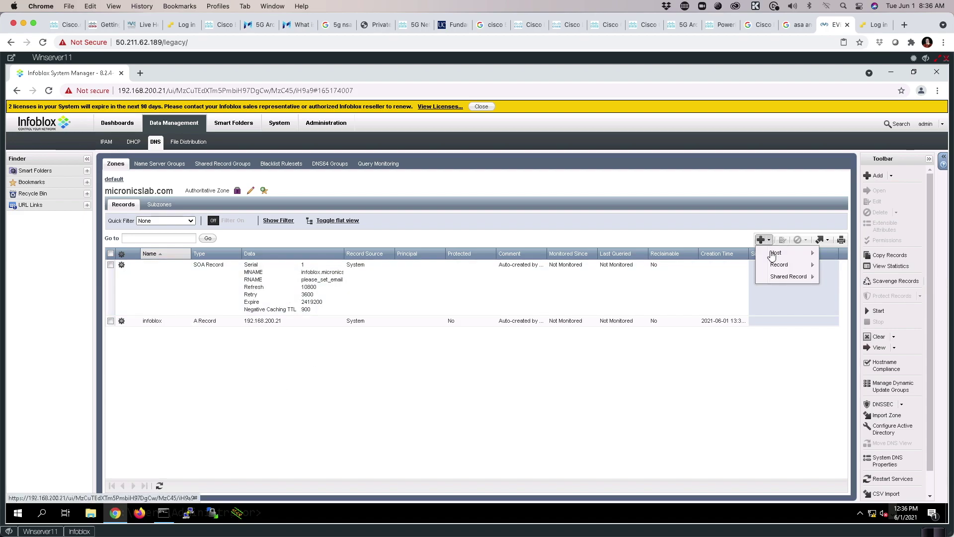
{"action": "mouse_move", "coordinate": [790, 253]}
{"action": "left_click", "coordinate": [837, 254]}
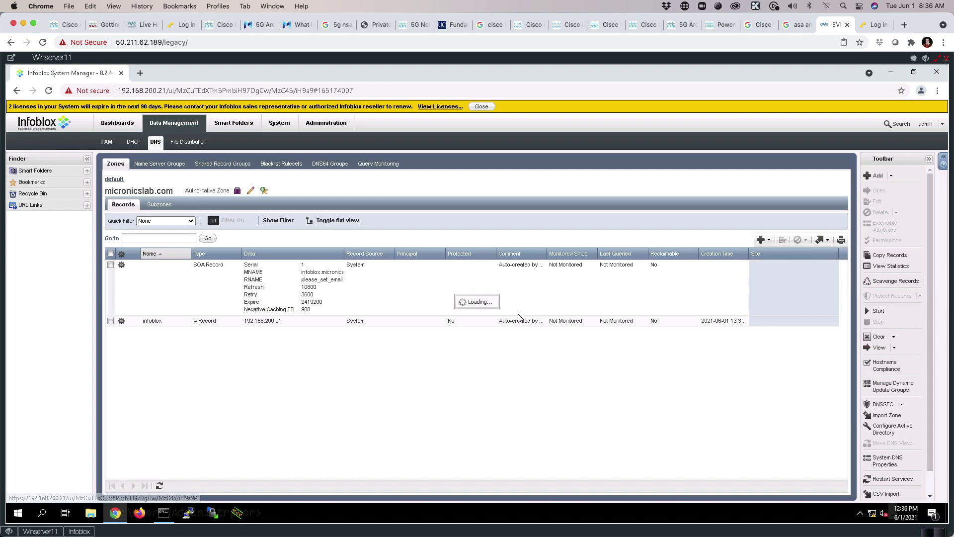
{"action": "type", "text": "d"}
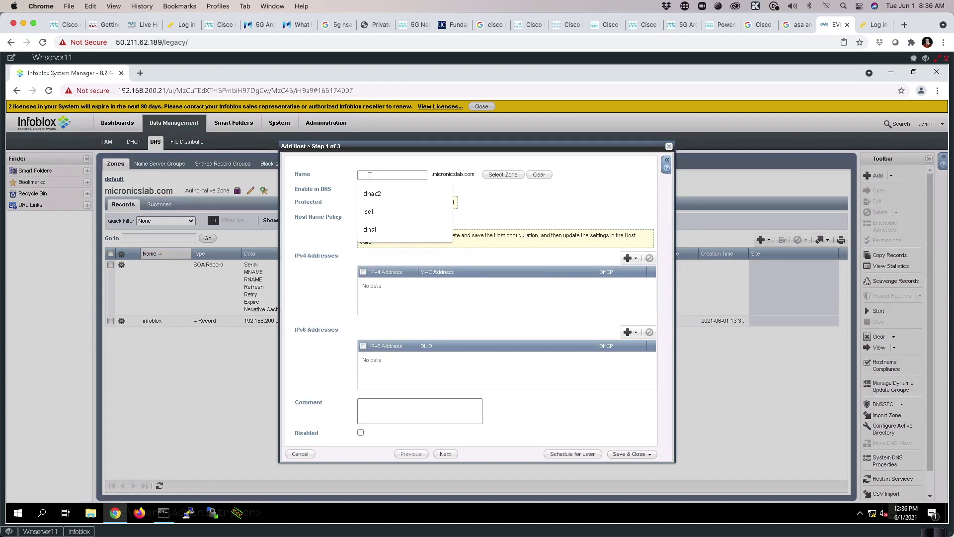
{"action": "type", "text": "nac2"}
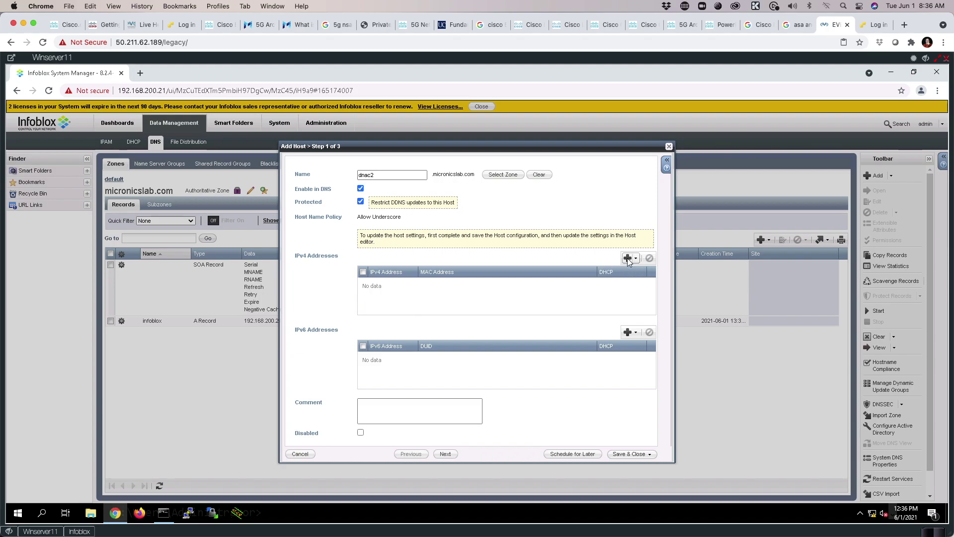
{"action": "left_click", "coordinate": [628, 259]}
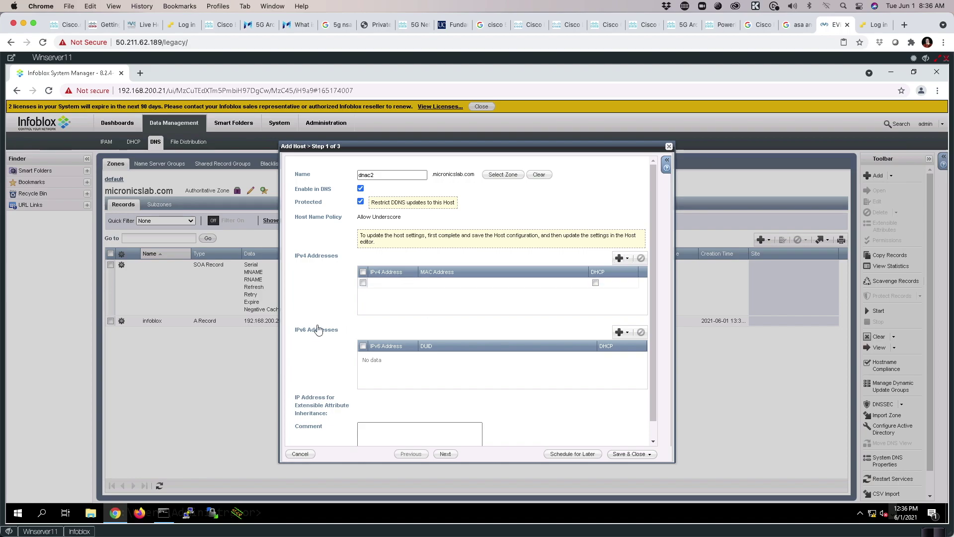
{"action": "left_click", "coordinate": [383, 283]}
{"action": "type", "text": "100.64.0.100"}
{"action": "key", "text": "BackSpace"}
{"action": "type", "text": "2"}
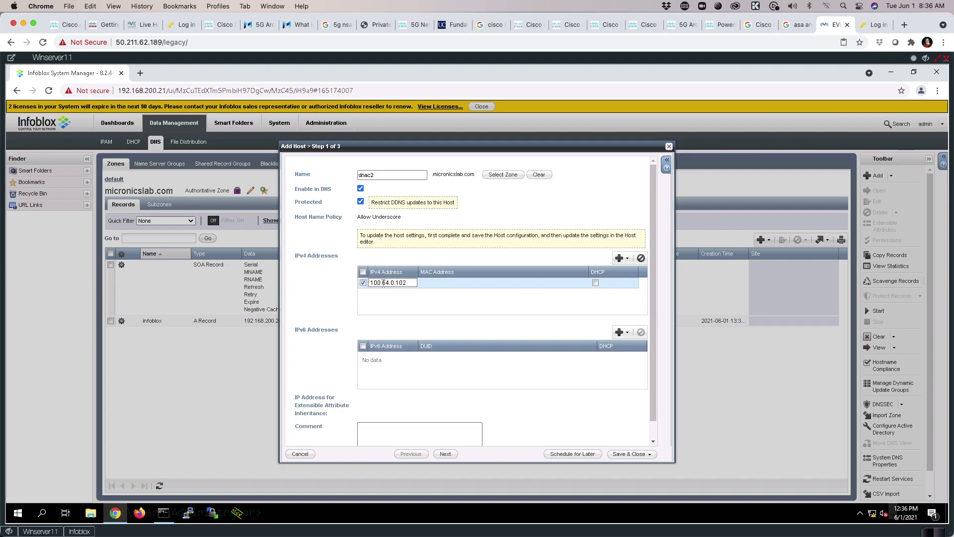
{"action": "left_click", "coordinate": [620, 454]}
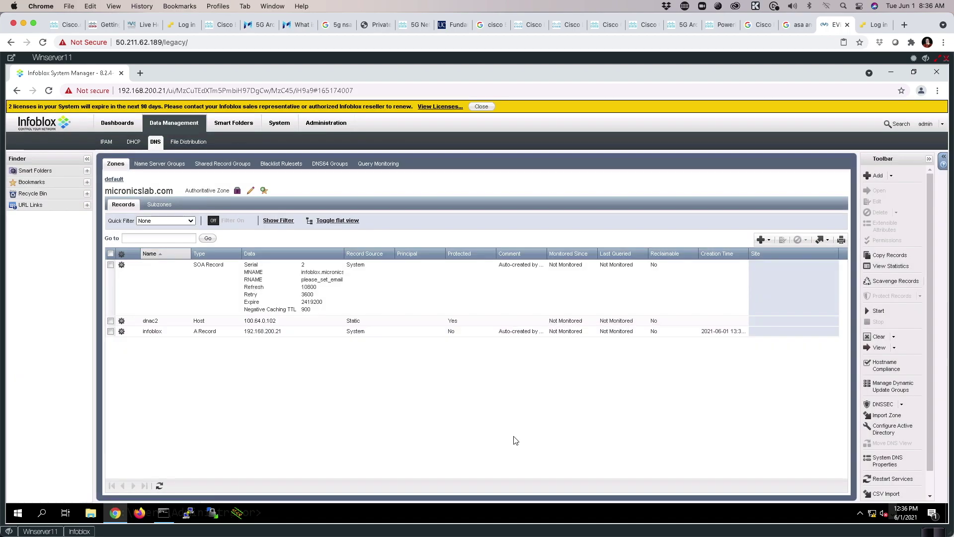
Create Host record ise1 with IPv4 address 100.64.0.120 and save it.
{"action": "left_click", "coordinate": [761, 240]}
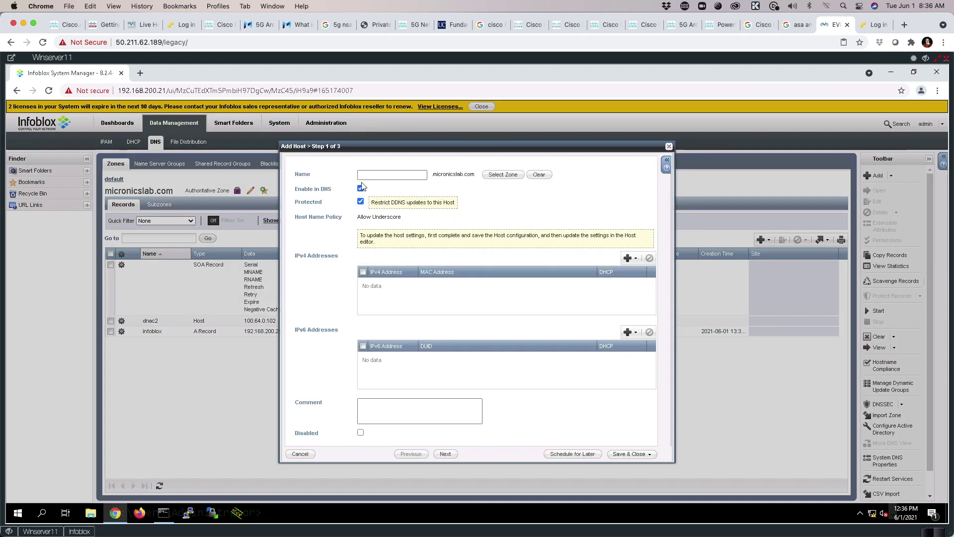
{"action": "left_click", "coordinate": [366, 174]}
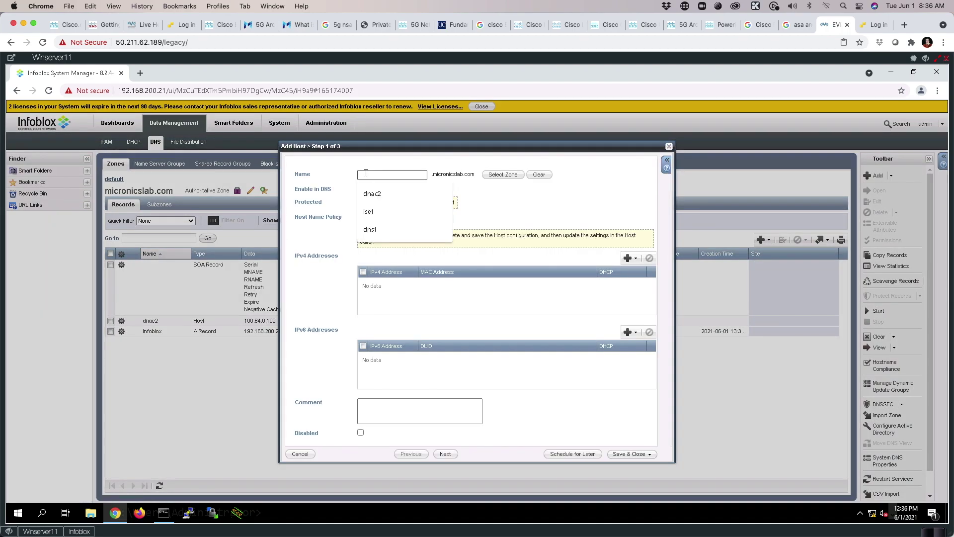
{"action": "type", "text": "ise"}
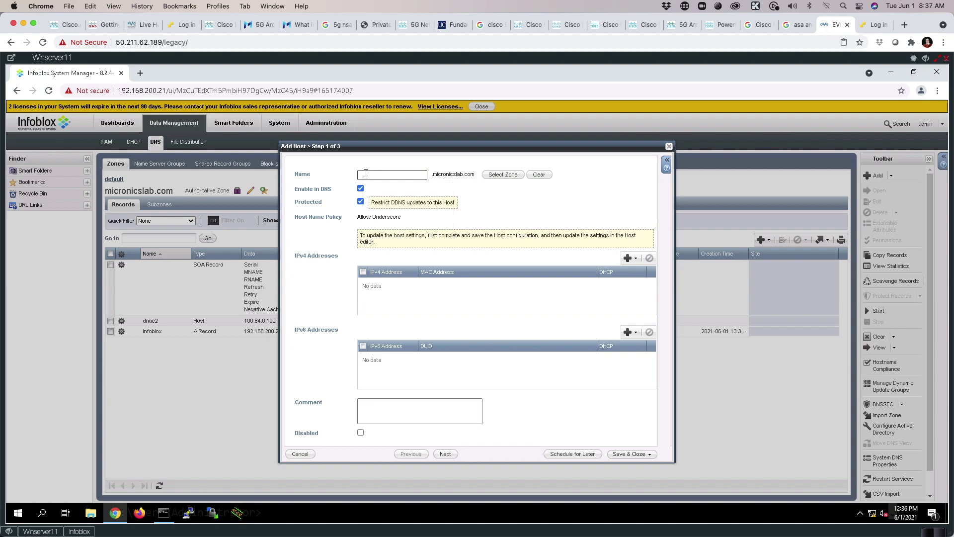
{"action": "left_click", "coordinate": [369, 193]}
{"action": "left_click", "coordinate": [628, 258]}
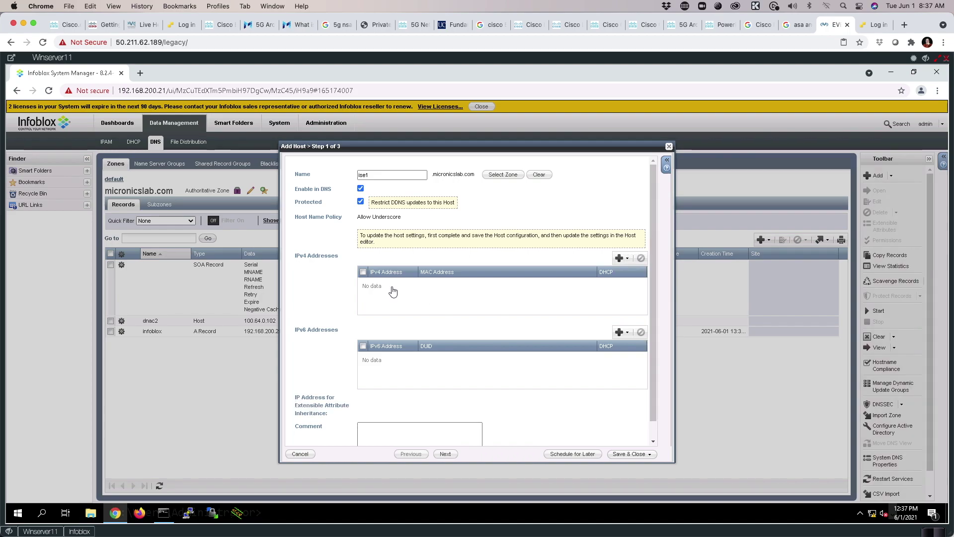
{"action": "left_click", "coordinate": [381, 282]}
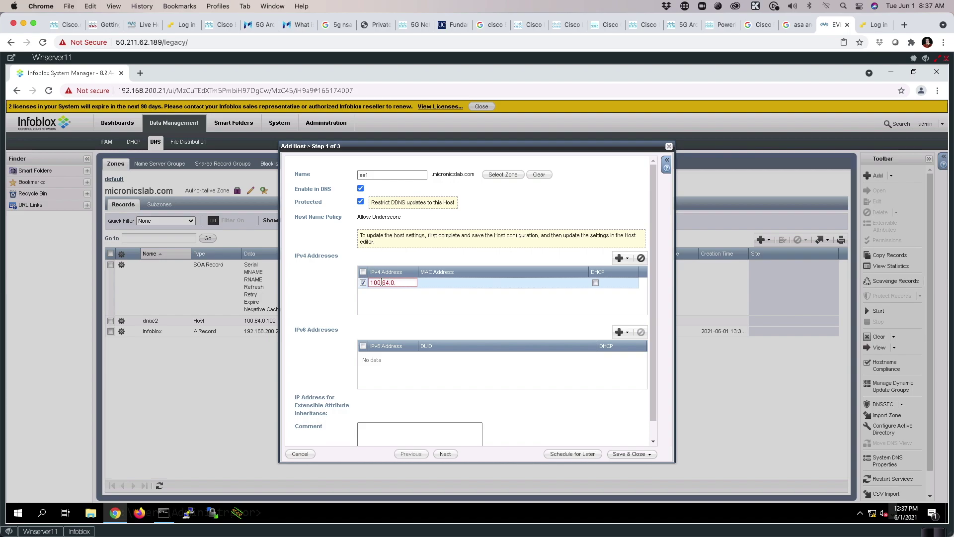
{"action": "left_click", "coordinate": [621, 459]}
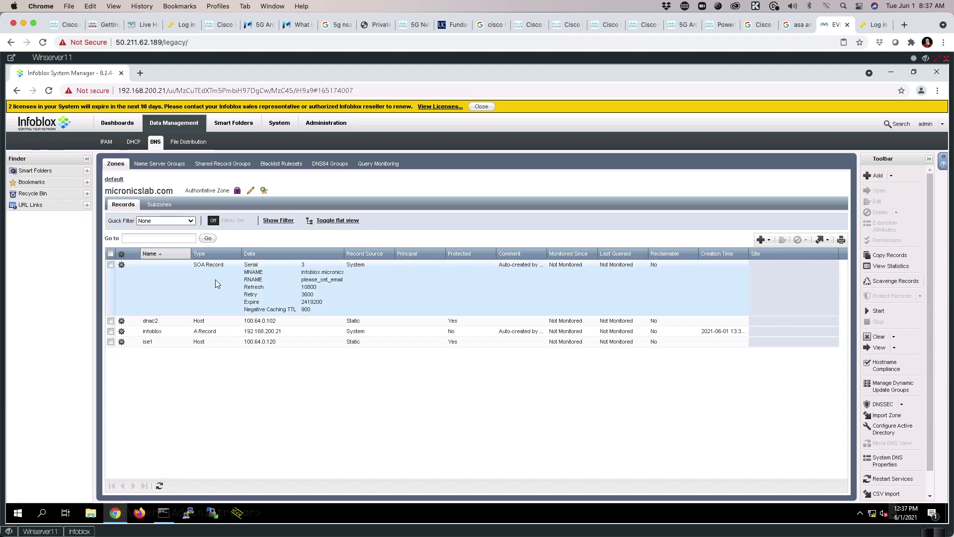
Ping dnac2.micronicslab.com from Command Prompt; the host cannot be found.
{"action": "left_click", "coordinate": [164, 512]}
{"action": "key", "text": "Return"}
{"action": "key", "text": "Return"}
{"action": "key", "text": "Return"}
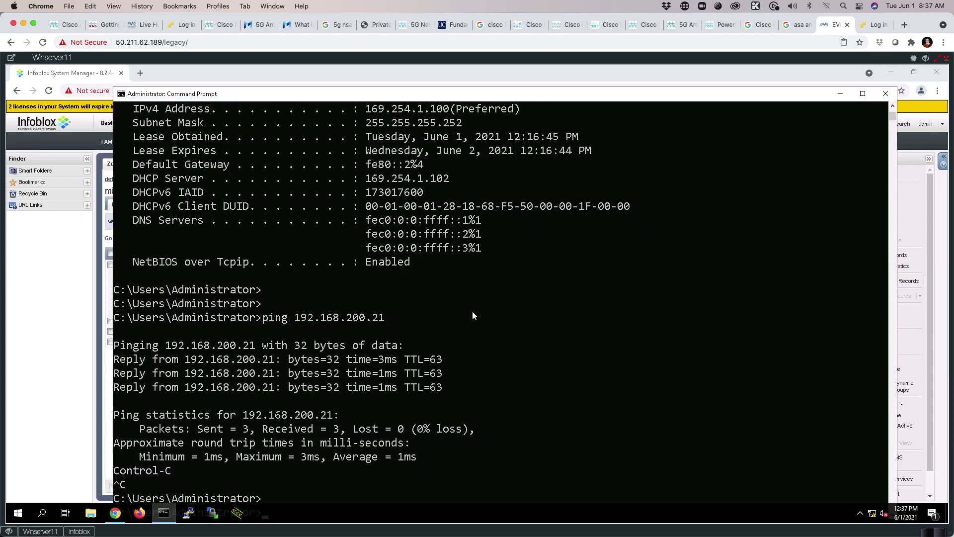
{"action": "type", "text": "ping"}
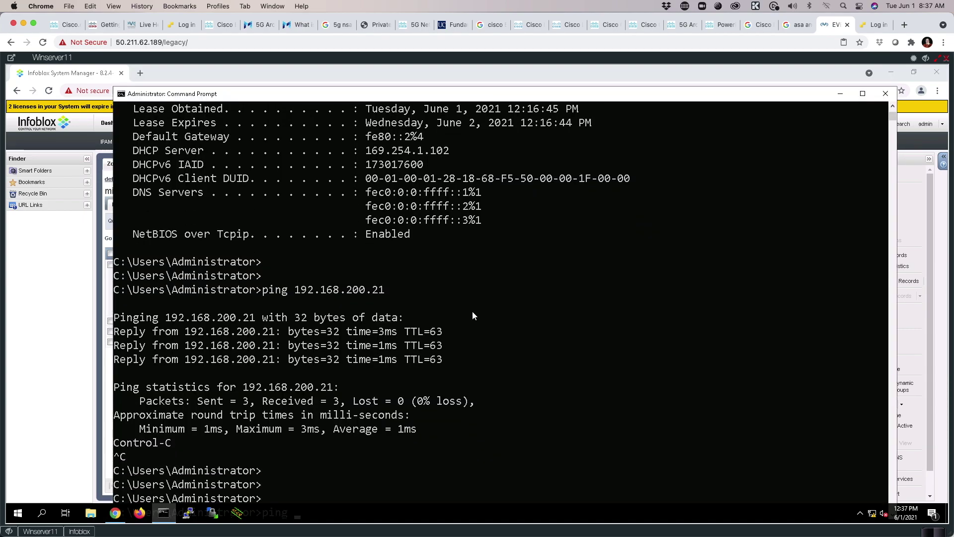
{"action": "left_click_drag", "start_coordinate": [282, 91], "coordinate": [282, 73]}
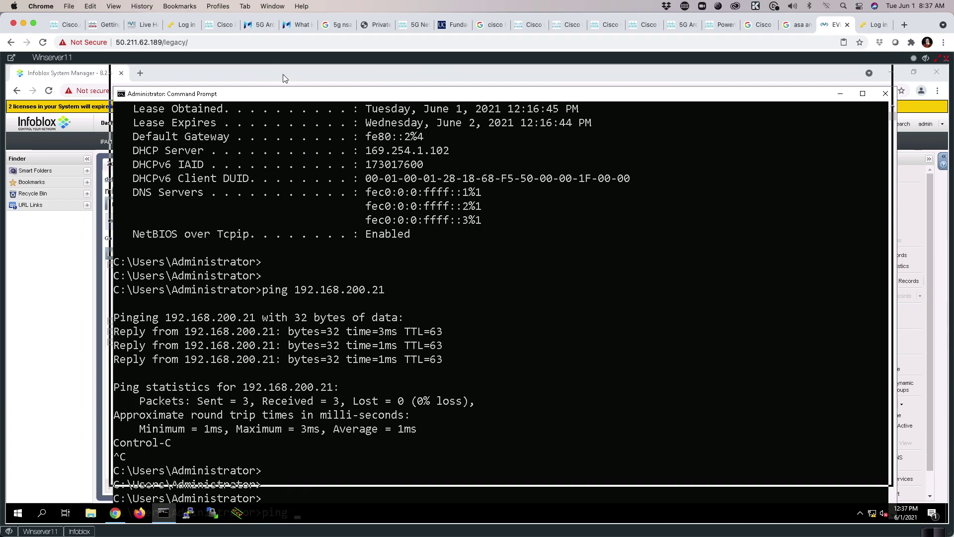
{"action": "left_click", "coordinate": [484, 324]}
{"action": "left_click", "coordinate": [547, 380]}
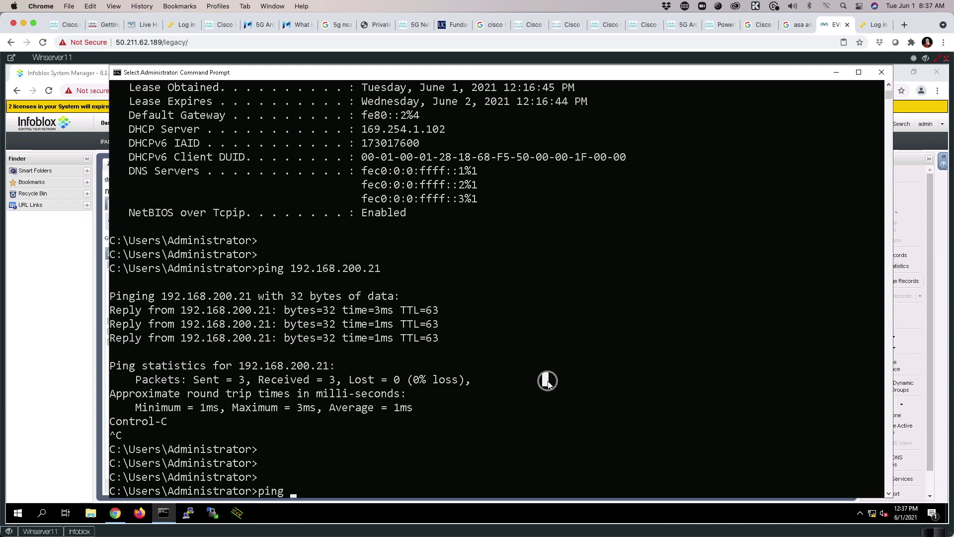
{"action": "type", "text": "dnac2.micron"}
{"action": "type", "text": "icslab.com"}
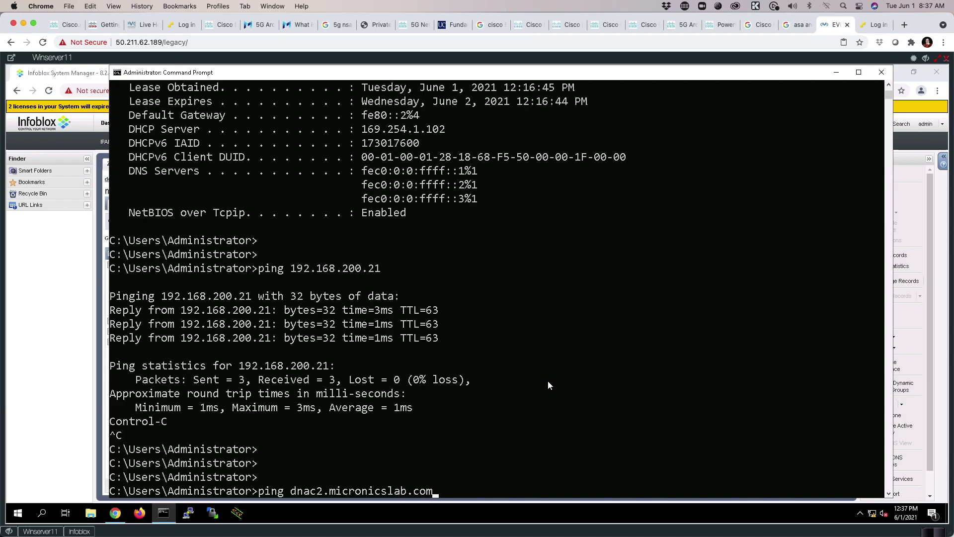
{"action": "key", "text": "Return"}
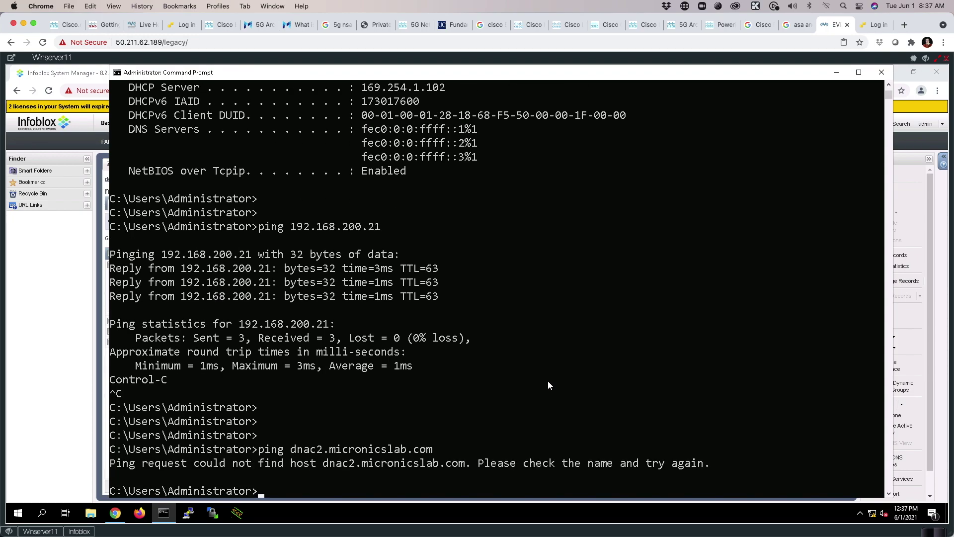
Start nslookup and note the DNS timeout and default server 192.168.200.21.
{"action": "type", "text": "nslookup"}
{"action": "key", "text": "Return"}
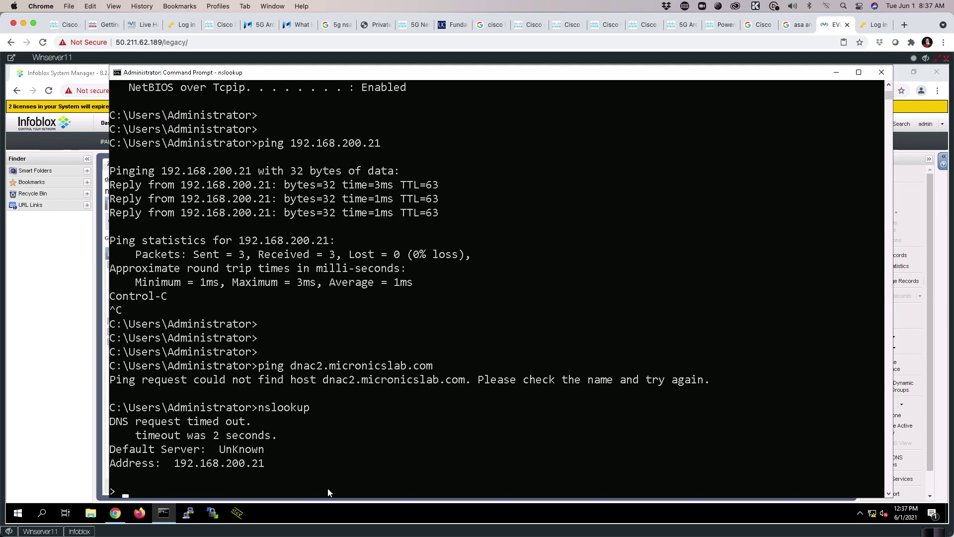
{"action": "scroll", "coordinate": [310, 482], "scroll_direction": "up", "scroll_amount": 1}
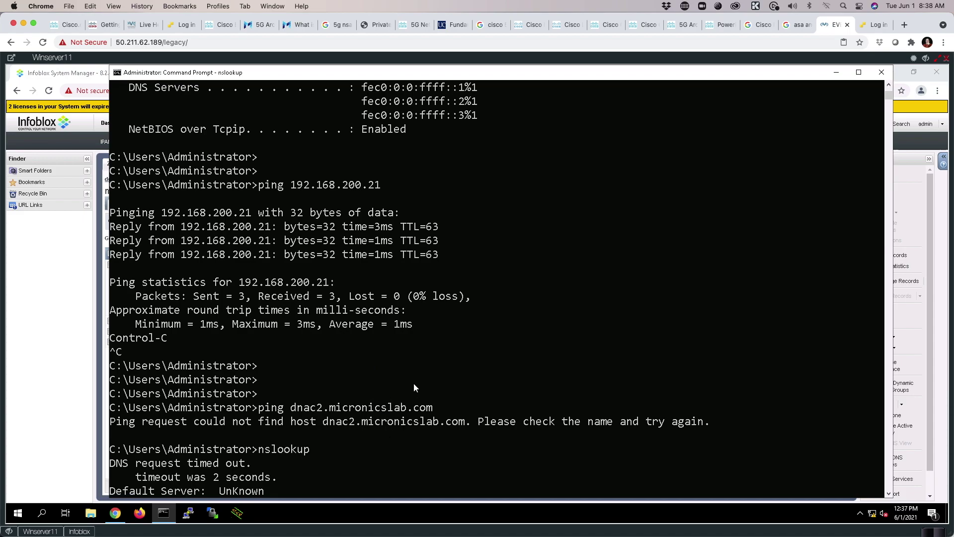
{"action": "scroll", "coordinate": [413, 384], "scroll_direction": "down", "scroll_amount": 10}
{"action": "scroll", "coordinate": [413, 388], "scroll_direction": "up", "scroll_amount": 6}
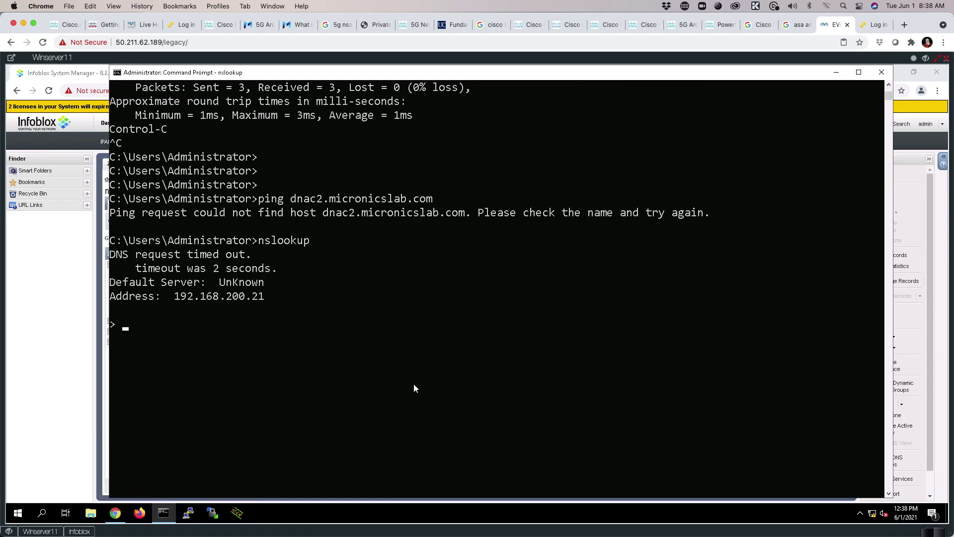
{"action": "left_click_drag", "start_coordinate": [110, 297], "coordinate": [283, 311]}
{"action": "left_click_drag", "start_coordinate": [187, 339], "coordinate": [264, 339]}
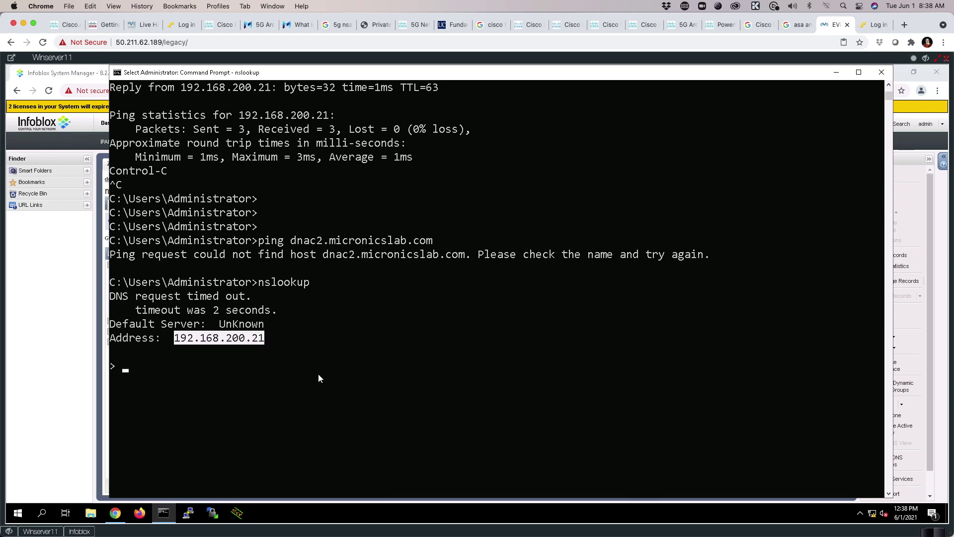
Look up dnac2.micronicslab.com at the nslookup prompt.
{"action": "type", "text": "wqd"}
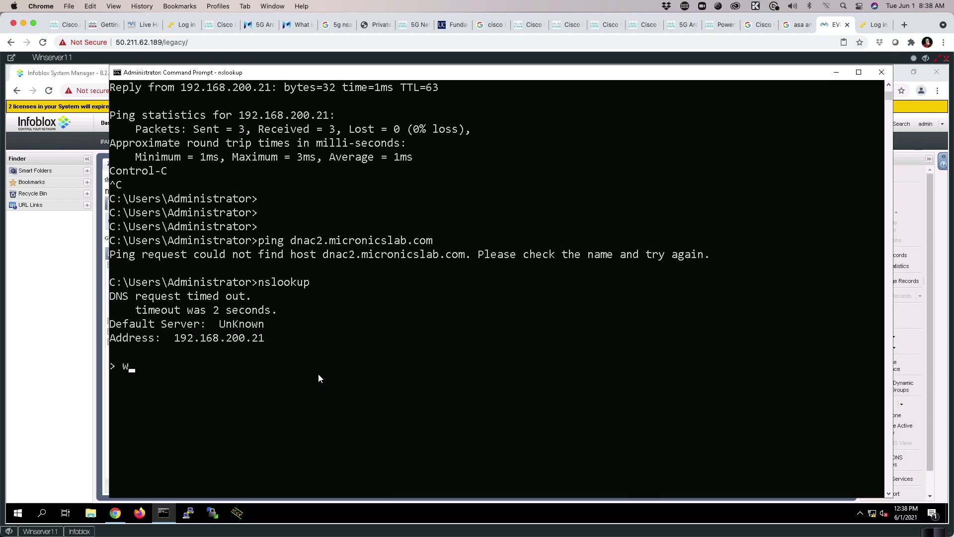
{"action": "key", "text": "BackSpace"}
{"action": "key", "text": "BackSpace"}
{"action": "key", "text": "BackSpace"}
{"action": "type", "text": "dnac2.micronics"}
{"action": "key", "text": "BackSpace"}
{"action": "key", "text": "BackSpace"}
{"action": "key", "text": "BackSpace"}
{"action": "type", "text": "m"}
{"action": "key", "text": "BackSpace"}
{"action": "type", "text": "icslab.com"}
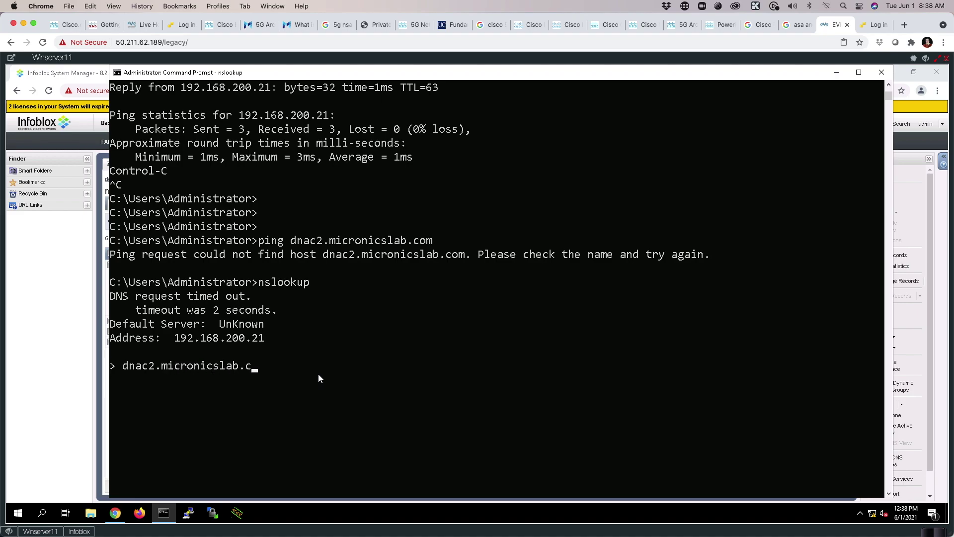
{"action": "key", "text": "Return"}
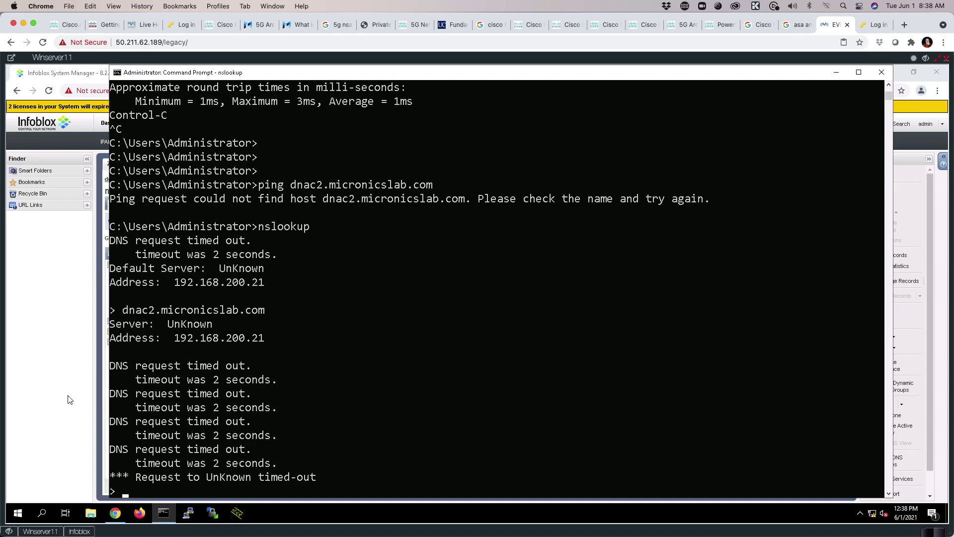
Start the DNS service on the member, check system status, and revisit the micronicslab.com records.
{"action": "left_click", "coordinate": [50, 398]}
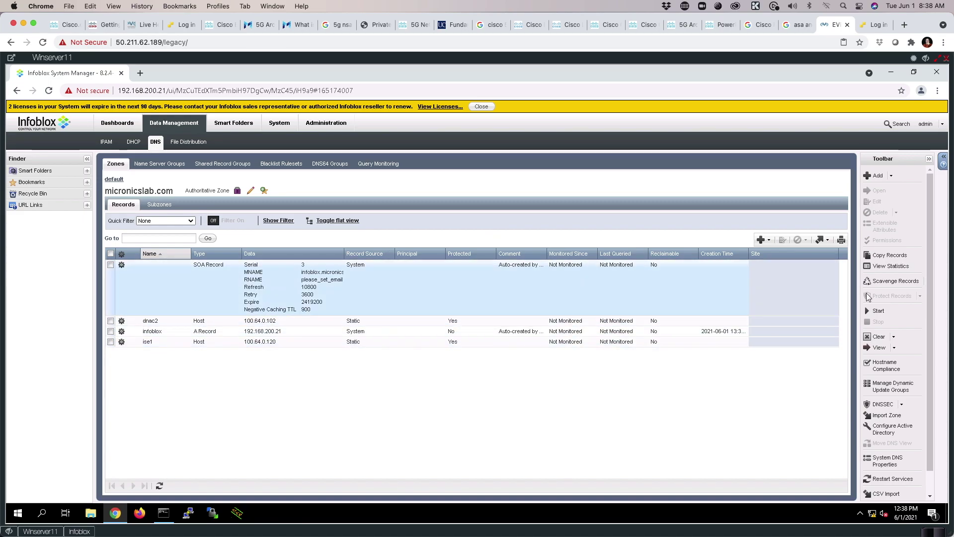
{"action": "left_click", "coordinate": [877, 312]}
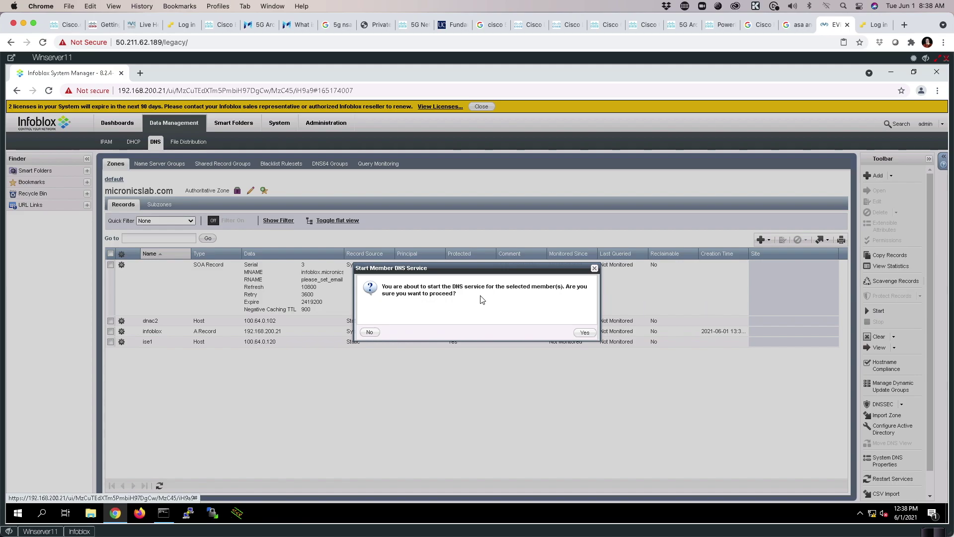
{"action": "left_click", "coordinate": [582, 333]}
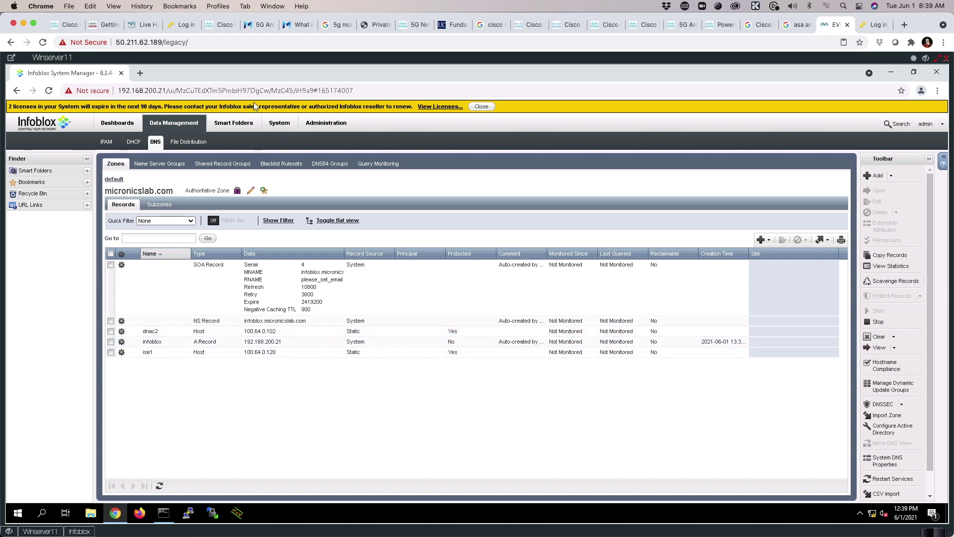
{"action": "left_click", "coordinate": [272, 125]}
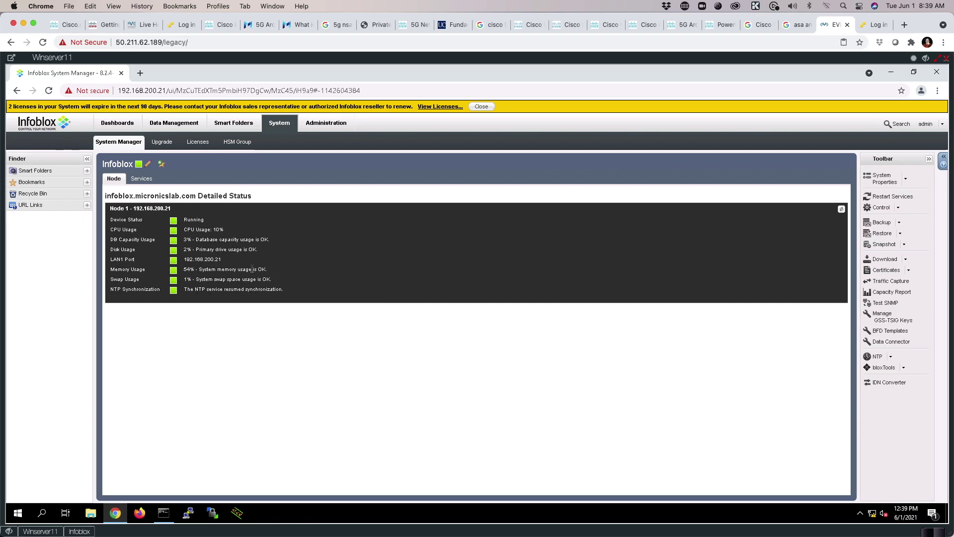
{"action": "left_click", "coordinate": [167, 124]}
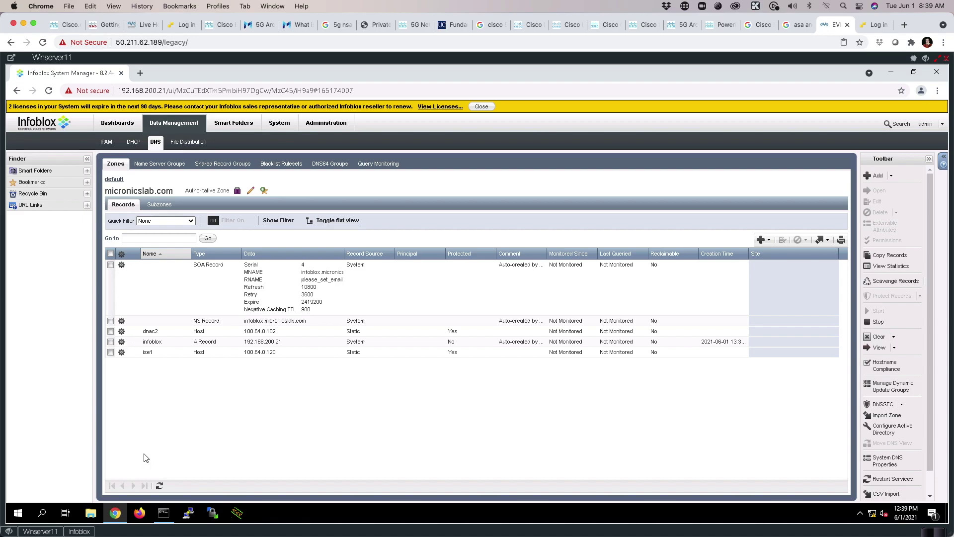
{"action": "left_click", "coordinate": [164, 513]}
Look up dnac2 and ise1.micronicslab.com in nslookup, getting 100.64.0.102 and 100.64.0.120.
{"action": "left_click", "coordinate": [506, 283]}
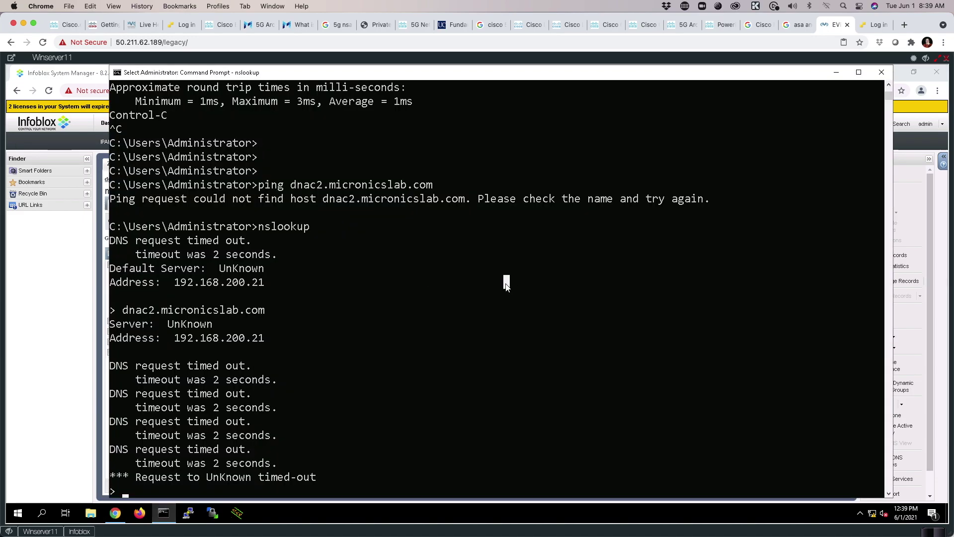
{"action": "key", "text": "Escape"}
{"action": "type", "text": "dnac2.mic"}
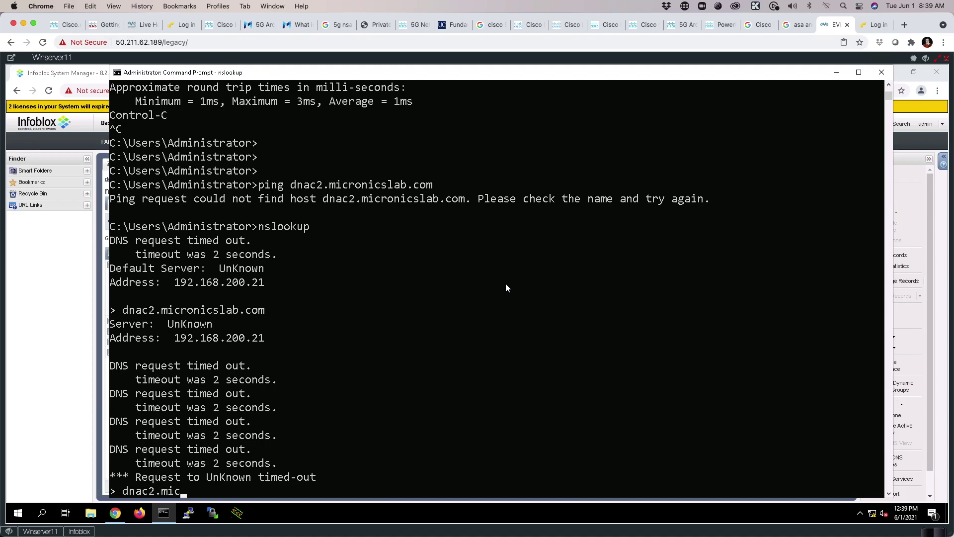
{"action": "type", "text": "ronicslab.com"}
{"action": "key", "text": "Return"}
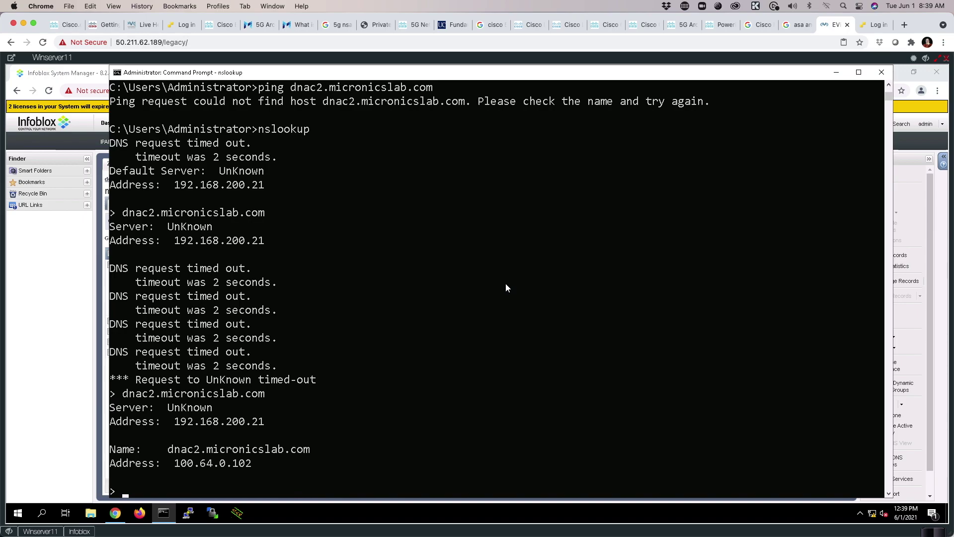
{"action": "scroll", "coordinate": [318, 398], "scroll_direction": "down", "scroll_amount": 1}
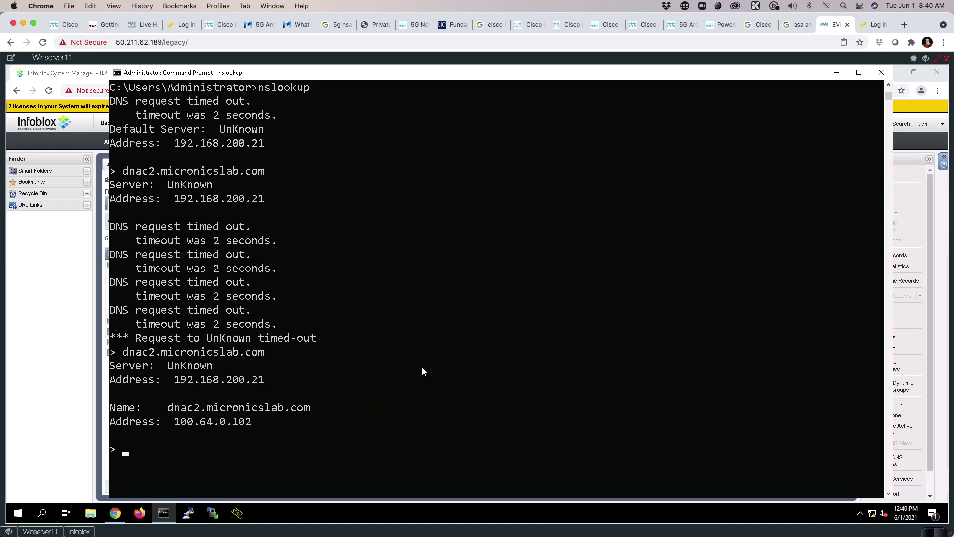
{"action": "type", "text": "ise1.micronicslab"}
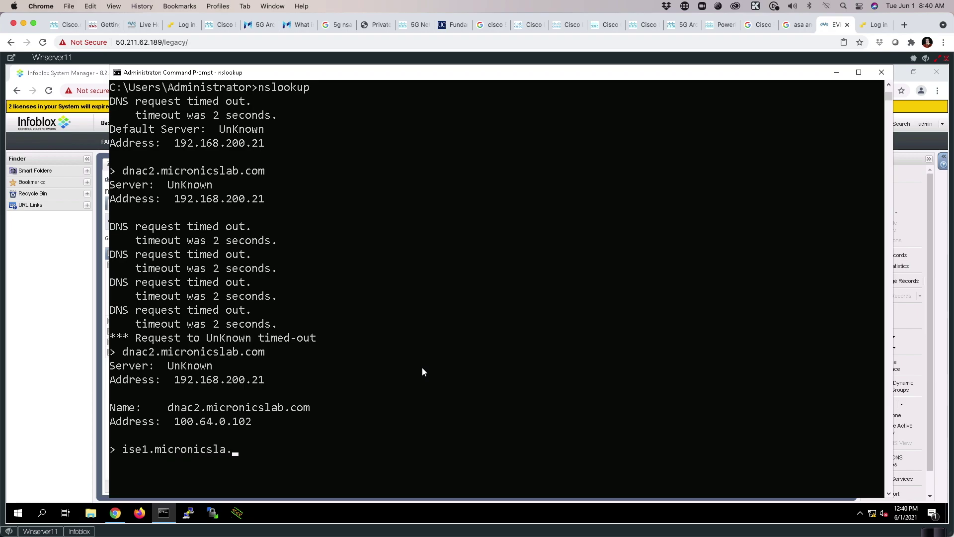
{"action": "type", "text": ".com"}
{"action": "key", "text": "Return"}
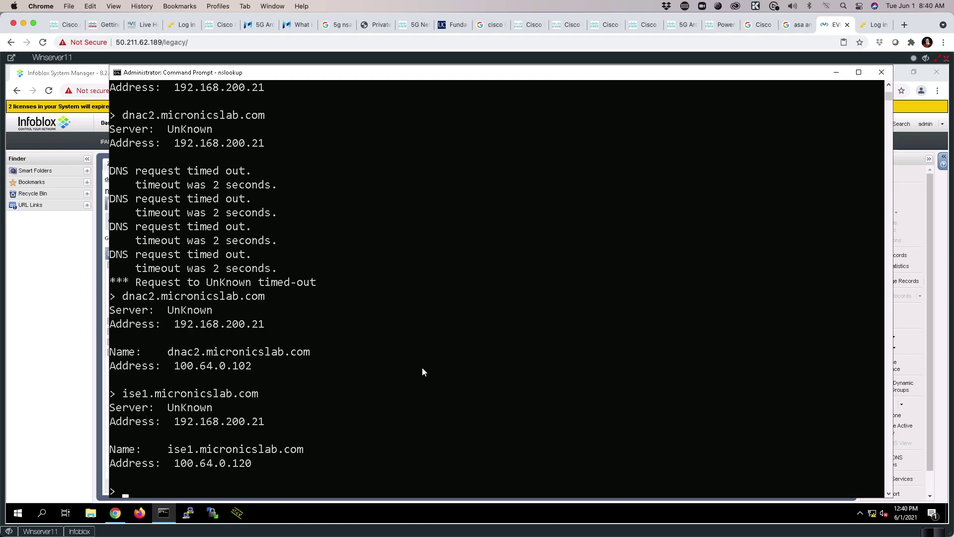
{"action": "type", "text": "www.cisco.com"}
{"action": "key", "text": "Return"}
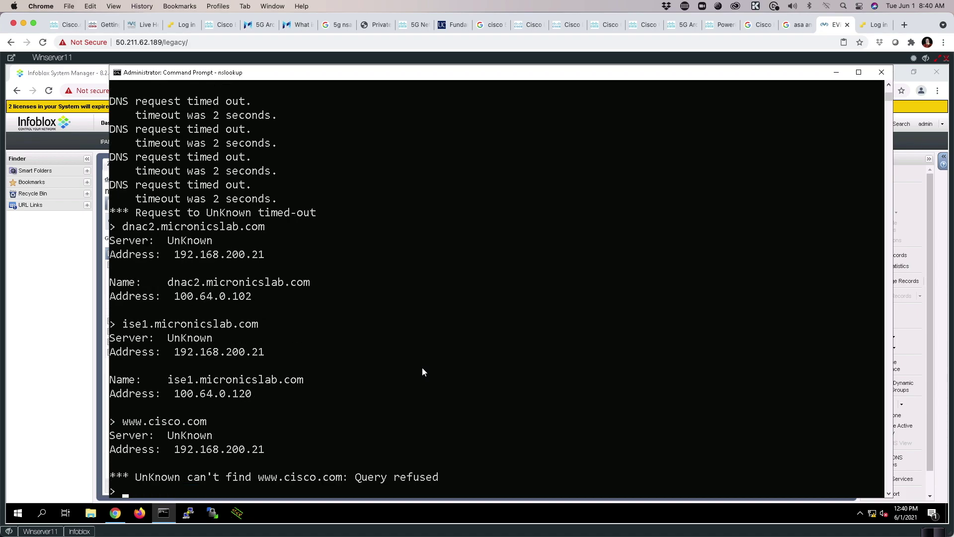
{"action": "key", "text": "Up"}
{"action": "key", "text": "BackSpace"}
{"action": "key", "text": "BackSpace"}
{"action": "key", "text": "BackSpace"}
{"action": "key", "text": "BackSpace"}
{"action": "key", "text": "BackSpace"}
{"action": "key", "text": "BackSpace"}
{"action": "key", "text": "BackSpace"}
{"action": "key", "text": "BackSpace"}
{"action": "key", "text": "BackSpace"}
{"action": "type", "text": "google.com"}
{"action": "key", "text": "Return"}
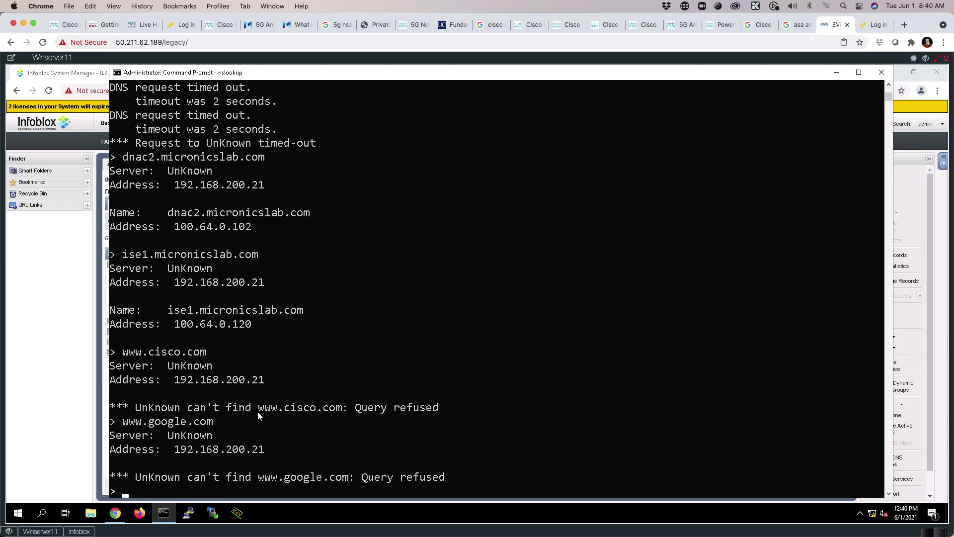
{"action": "left_click_drag", "start_coordinate": [203, 316], "coordinate": [309, 316]}
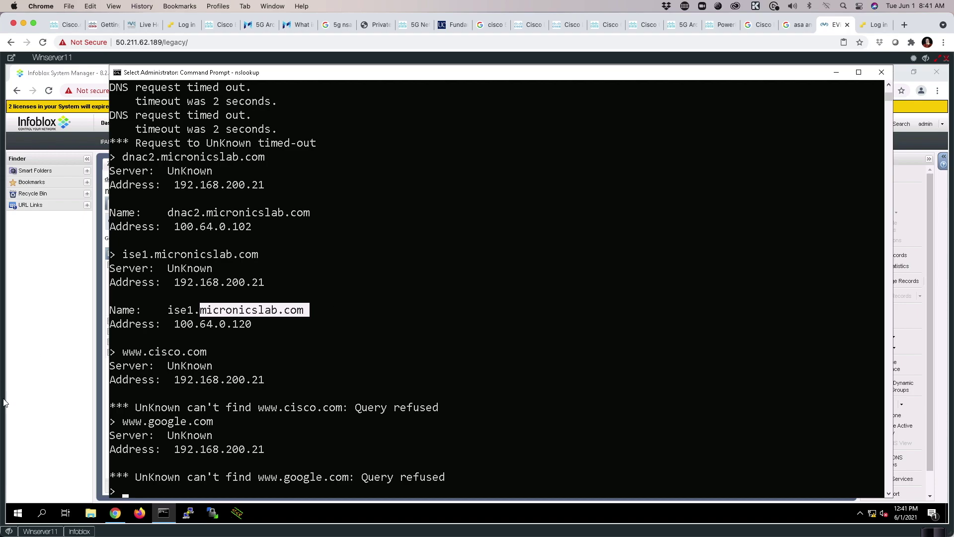
In the default DNS view's settings, override the inherited Recursion setting and enable recursion.
{"action": "left_click", "coordinate": [51, 396]}
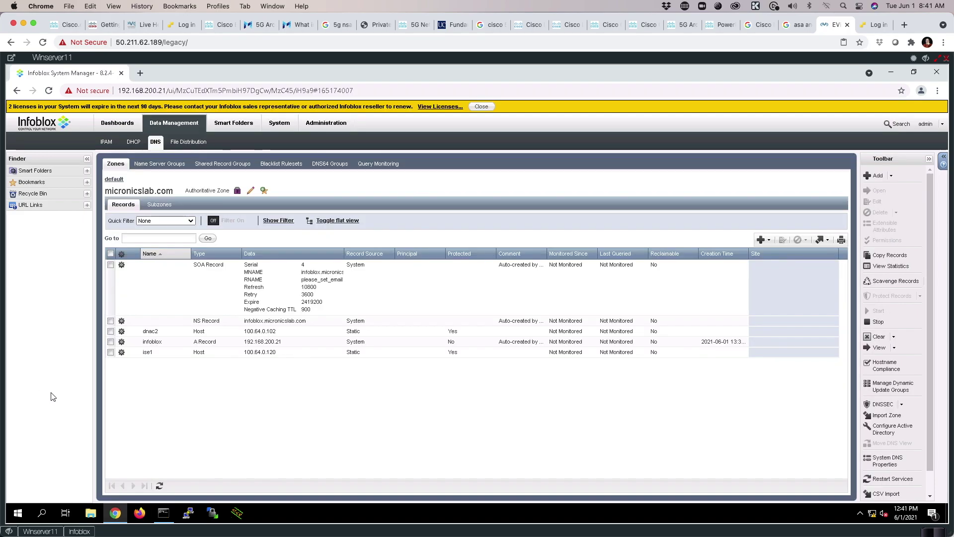
{"action": "left_click", "coordinate": [113, 179]}
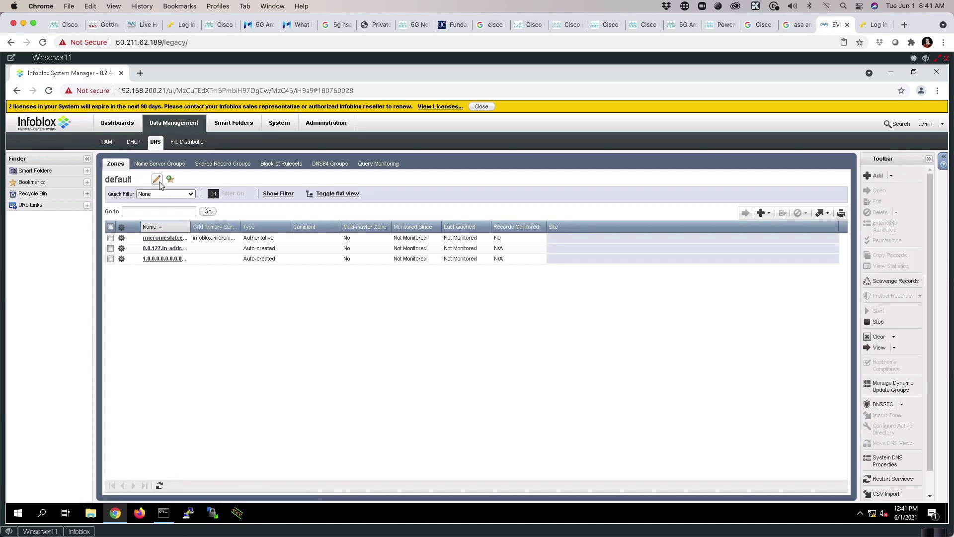
{"action": "left_click", "coordinate": [157, 180]}
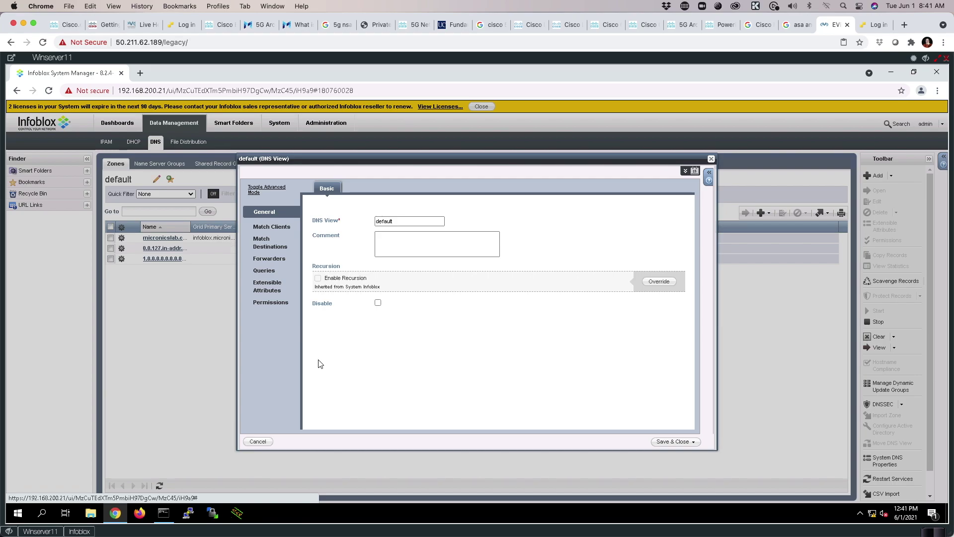
{"action": "left_click", "coordinate": [256, 191]}
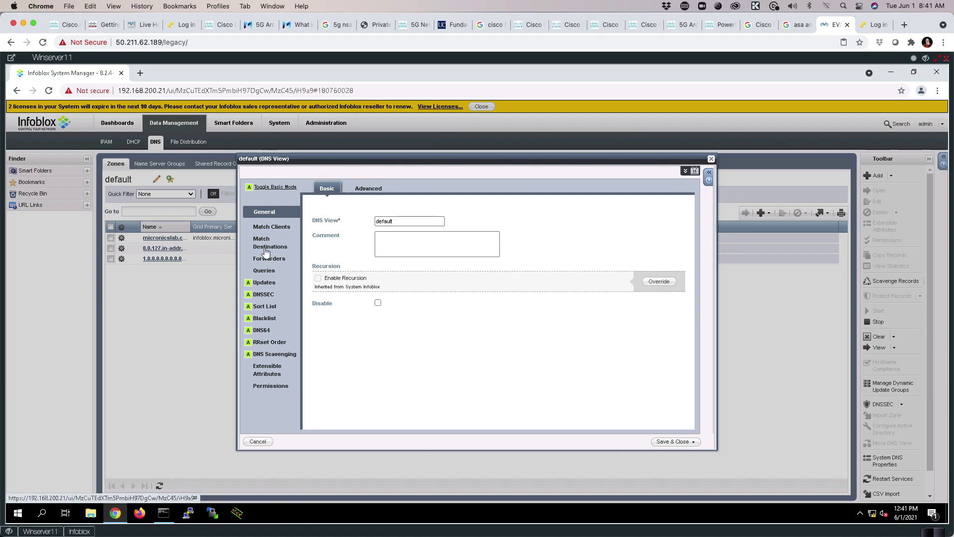
{"action": "left_click", "coordinate": [264, 188]}
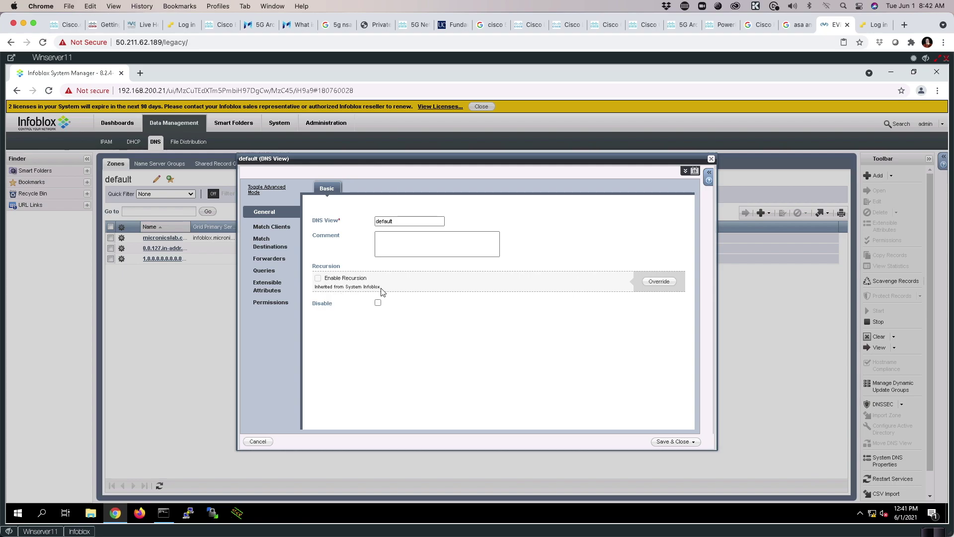
{"action": "left_click", "coordinate": [661, 282]}
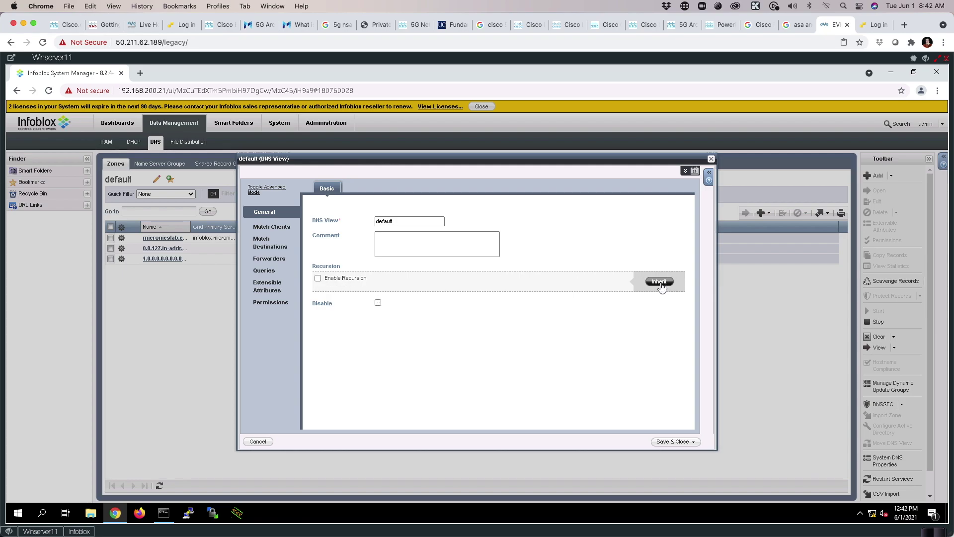
{"action": "left_click", "coordinate": [318, 278]}
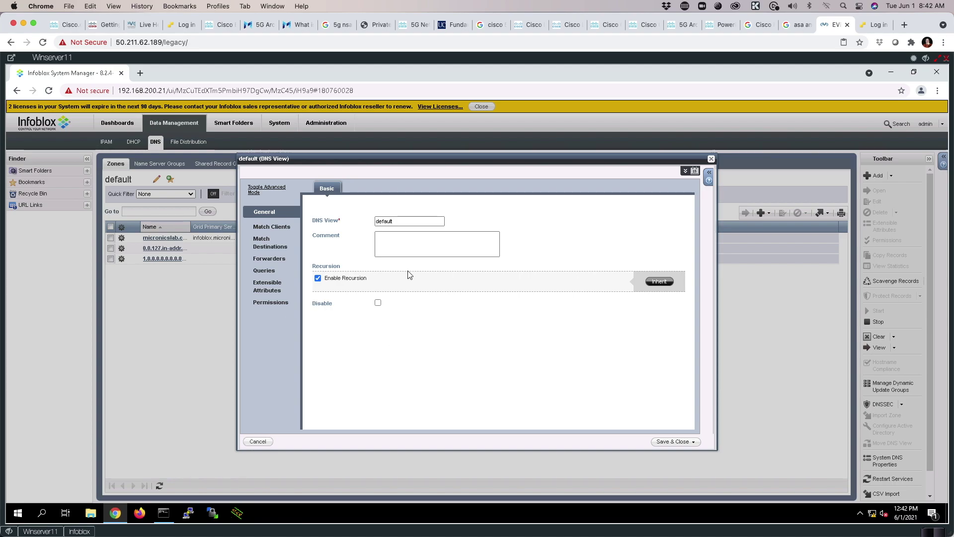
Override the default view's forwarders and add 8.8.8.8 as the forwarder.
{"action": "left_click", "coordinate": [266, 260]}
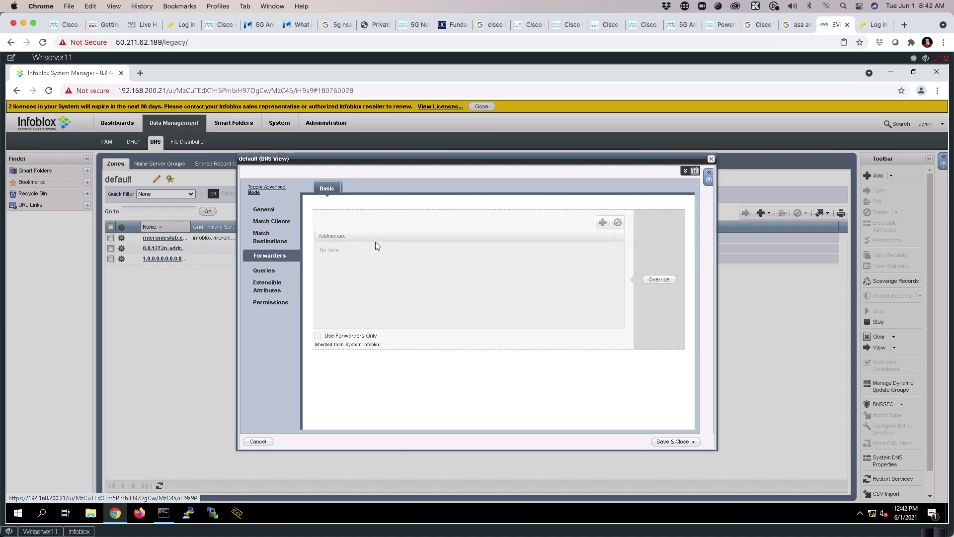
{"action": "left_click", "coordinate": [656, 281]}
{"action": "left_click", "coordinate": [601, 225]}
{"action": "left_click", "coordinate": [356, 248]}
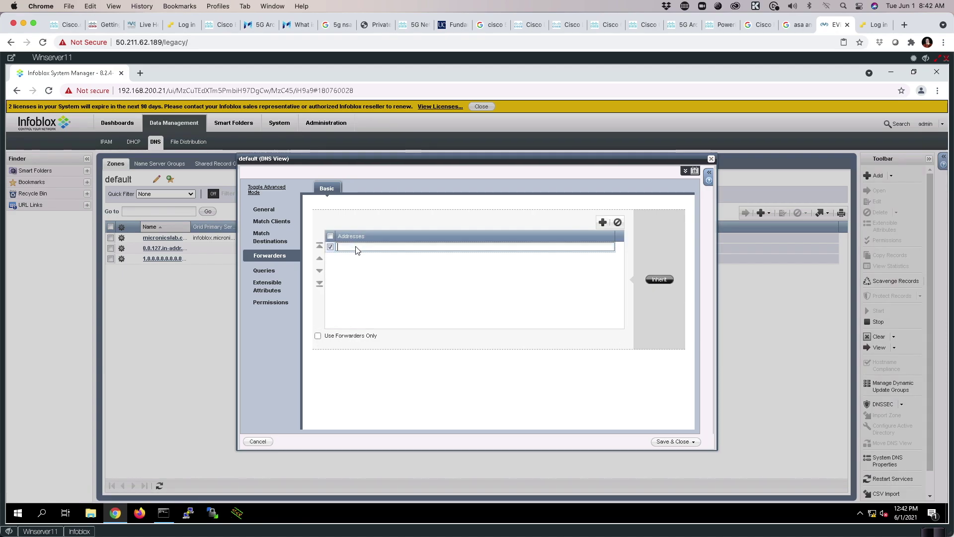
{"action": "type", "text": "98."}
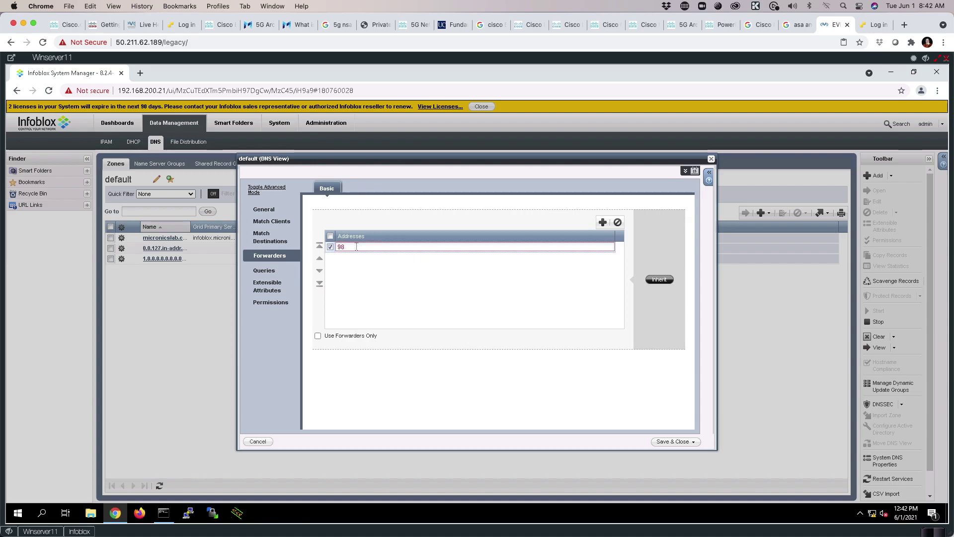
{"action": "type", "text": "8.8.8.8"}
{"action": "key", "text": "Return"}
Save the DNS view changes and restart the DNS service.
{"action": "left_click", "coordinate": [666, 442]}
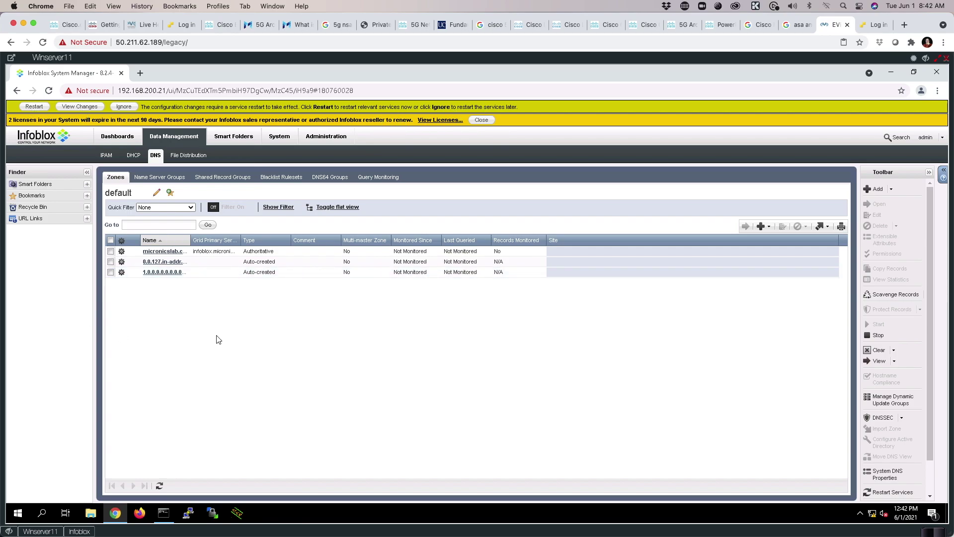
{"action": "left_click", "coordinate": [32, 107]}
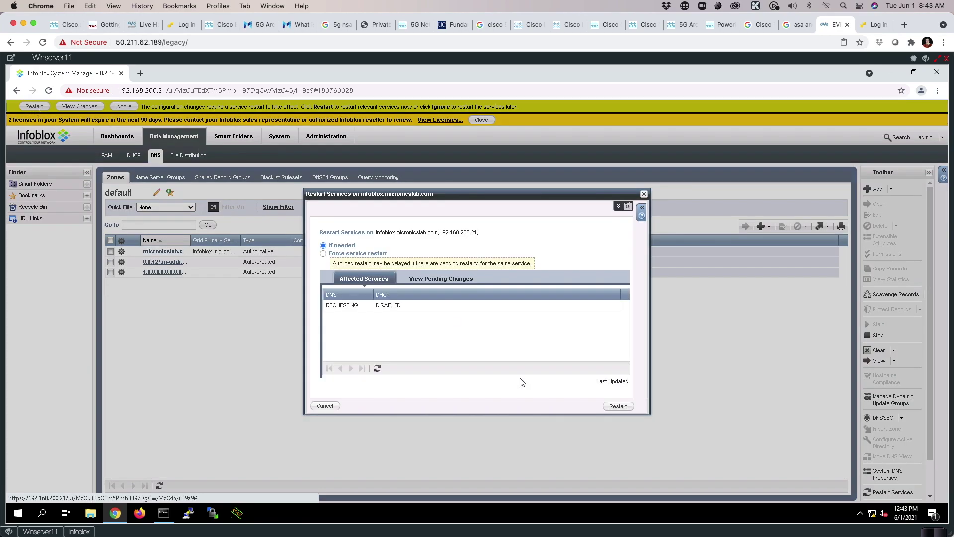
{"action": "left_click", "coordinate": [617, 406]}
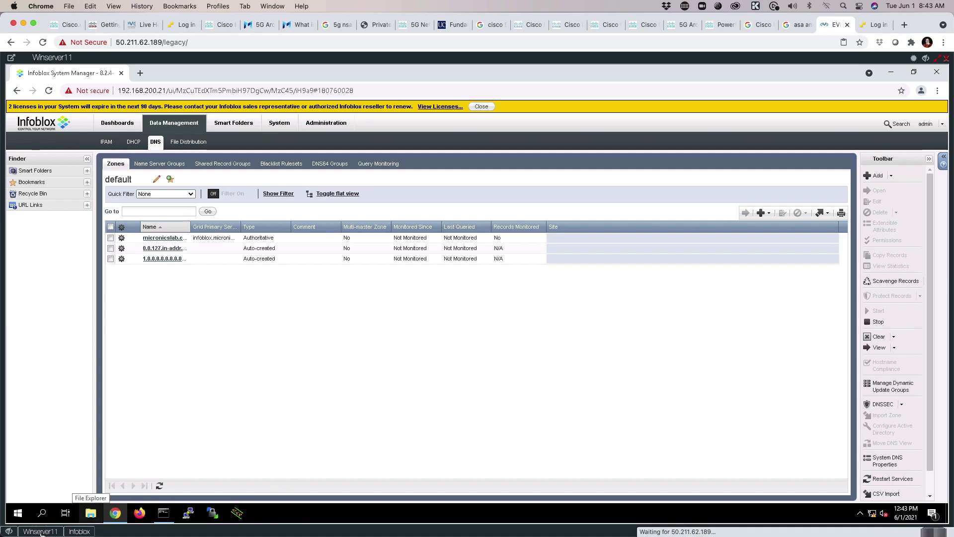
Rerun the ise1.micronicslab.com and dnac2.micronicslab.com lookups in nslookup.
{"action": "left_click", "coordinate": [166, 516]}
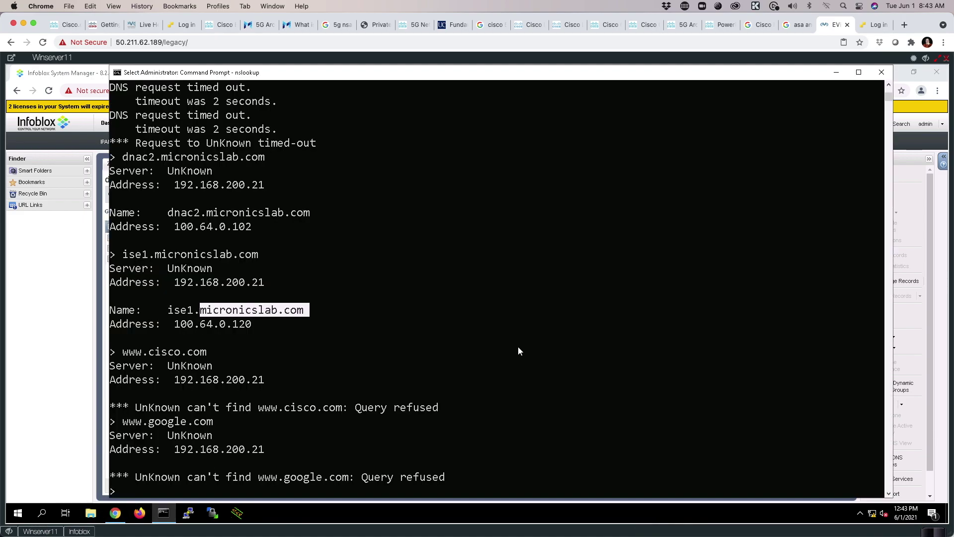
{"action": "key", "text": "Up"}
{"action": "key", "text": "Up"}
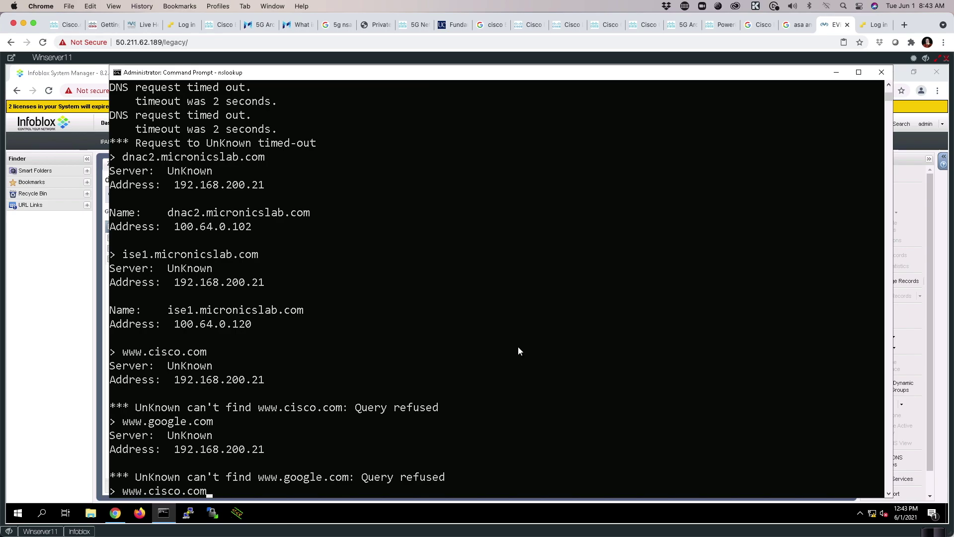
{"action": "key", "text": "Up"}
{"action": "key", "text": "Return"}
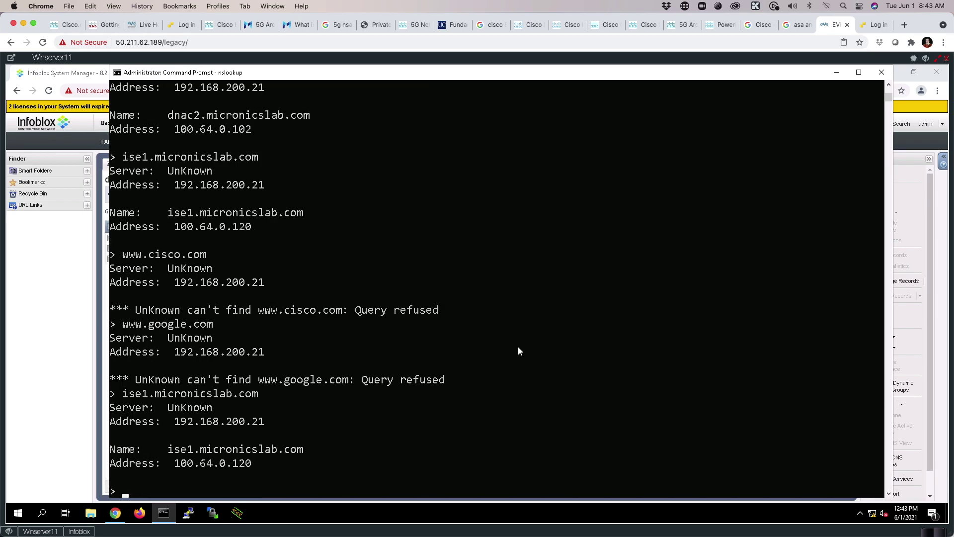
{"action": "key", "text": "Up"}
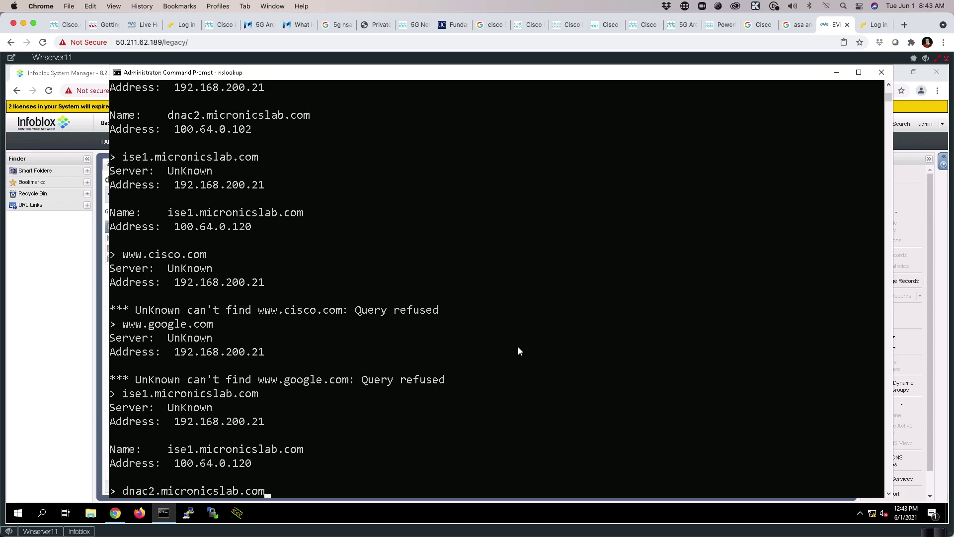
{"action": "key", "text": "Return"}
{"action": "type", "text": "f"}
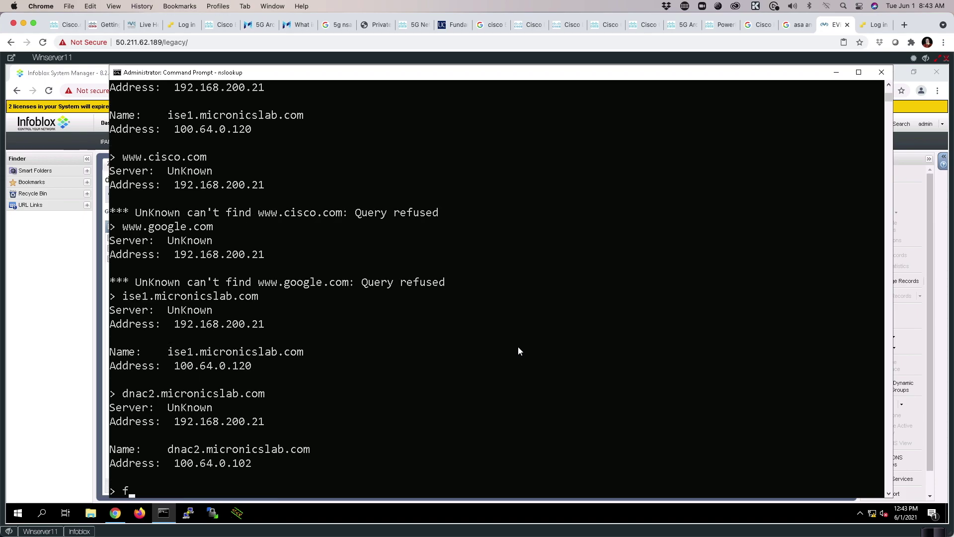
{"action": "key", "text": "BackSpace"}
{"action": "key", "text": "Up"}
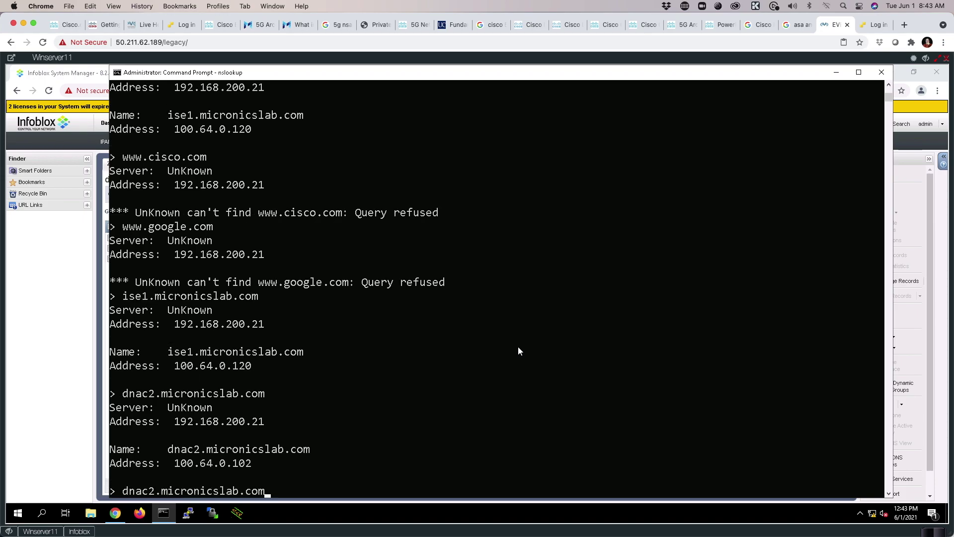
{"action": "key", "text": "Up"}
{"action": "key", "text": "Up"}
{"action": "key", "text": "Up"}
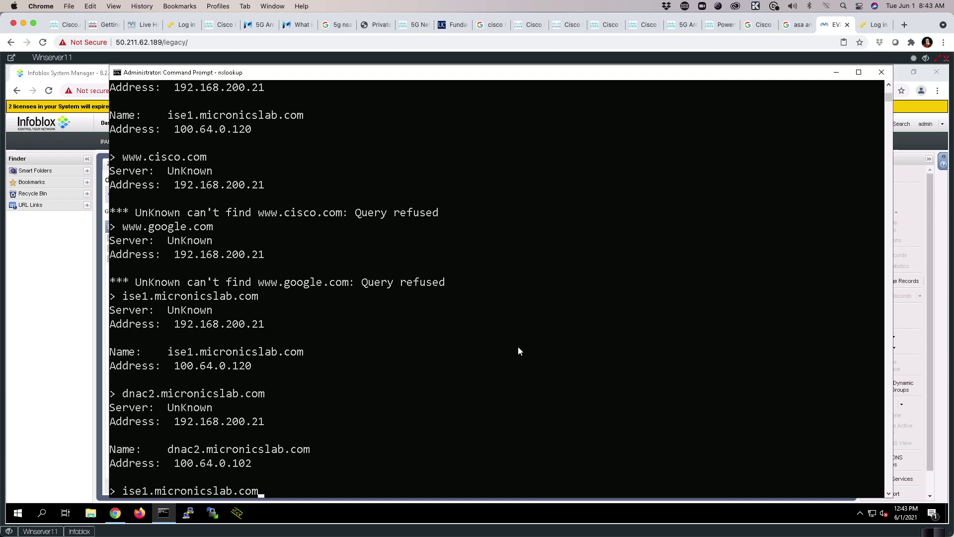
{"action": "key", "text": "Up"}
{"action": "key", "text": "Return"}
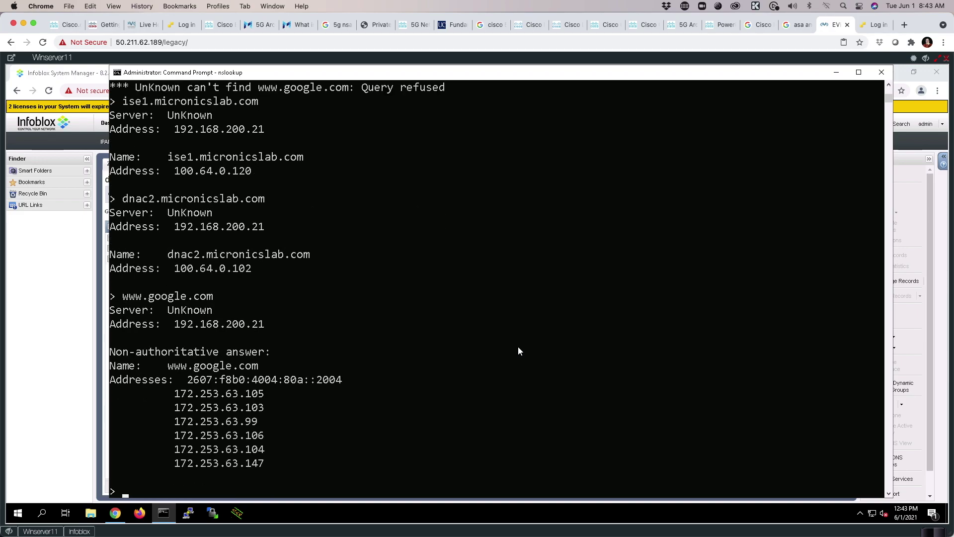
{"action": "key", "text": "Up"}
{"action": "key", "text": "Up"}
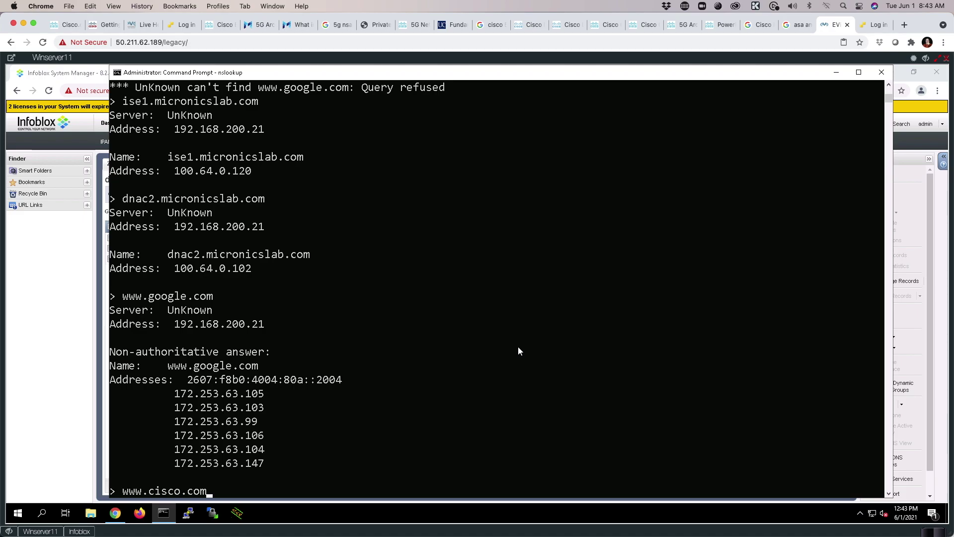
{"action": "key", "text": "Return"}
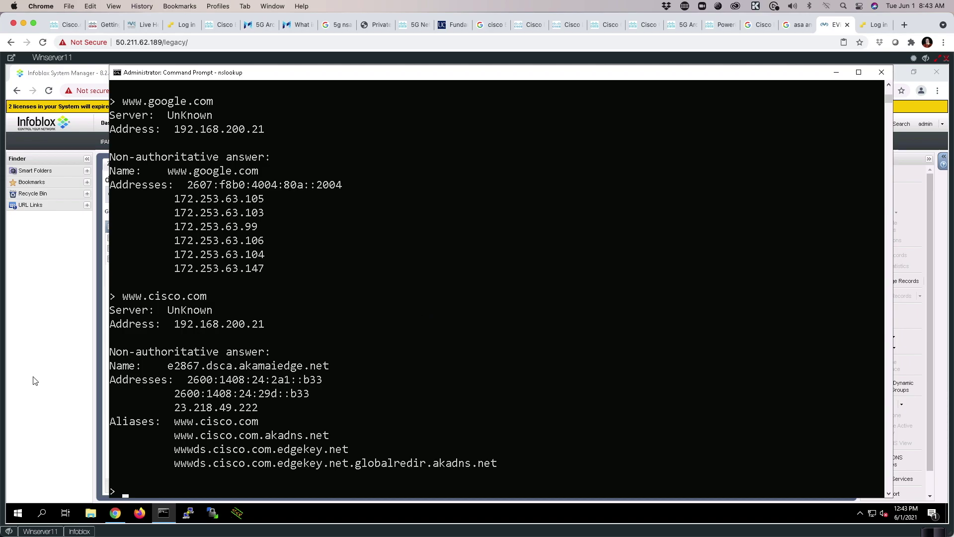
Start the DHCP service on the member under Data Management > DHCP.
{"action": "left_click", "coordinate": [23, 369]}
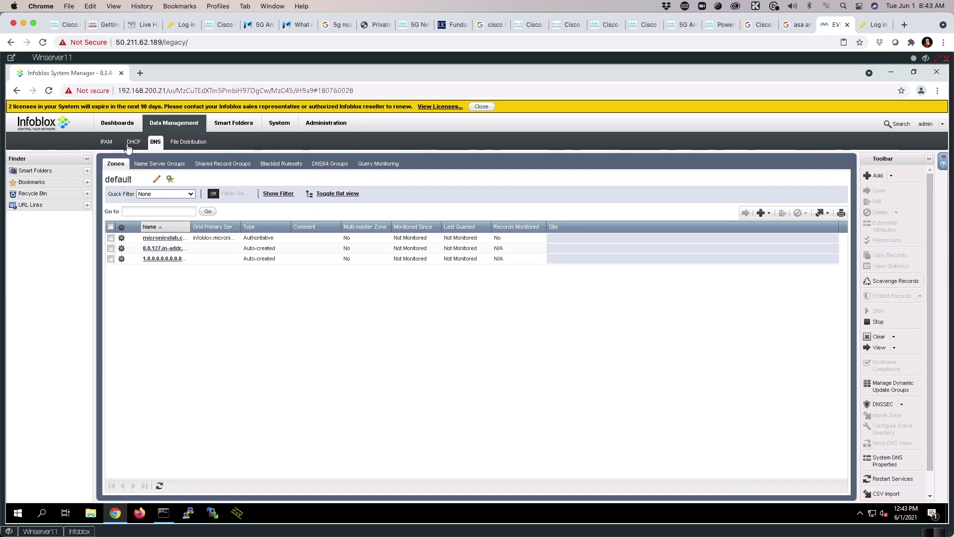
{"action": "left_click", "coordinate": [128, 145]}
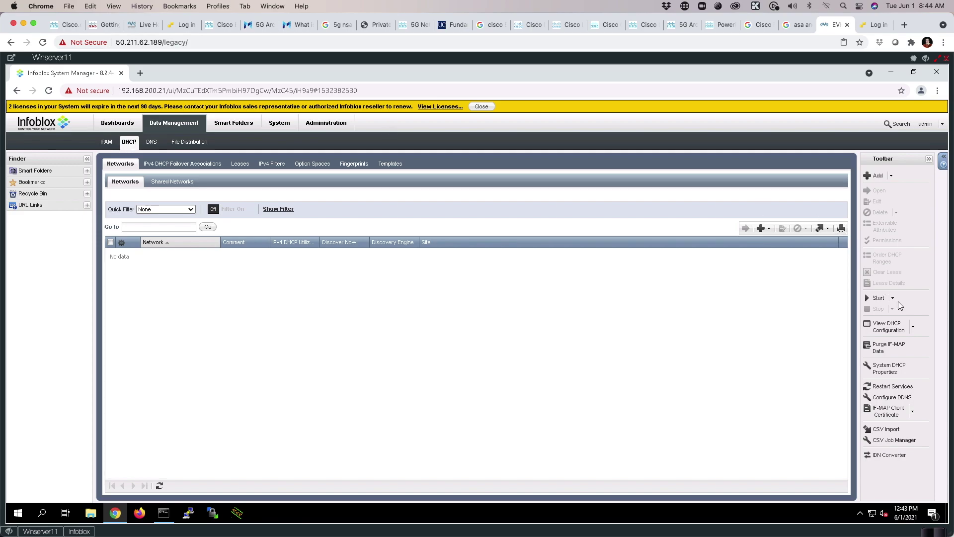
{"action": "left_click", "coordinate": [878, 298]}
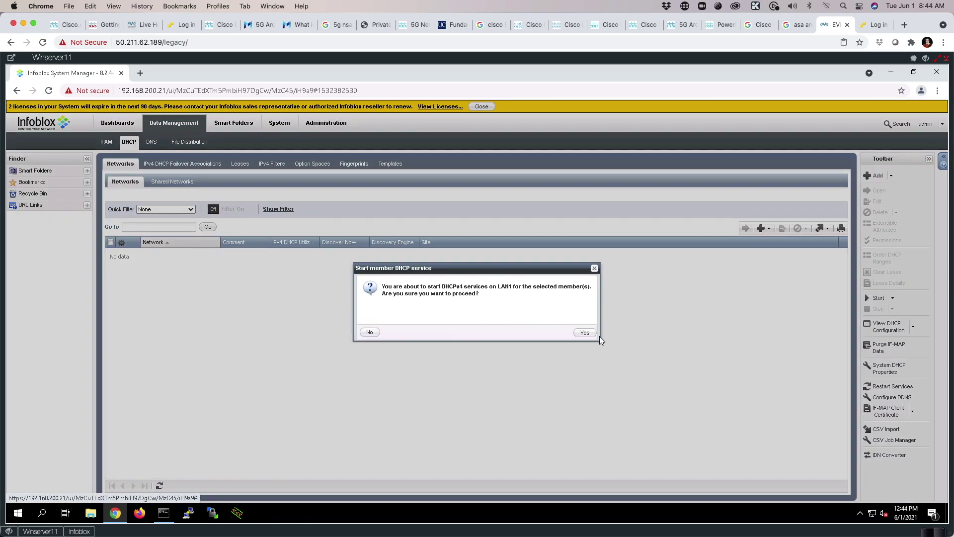
{"action": "left_click", "coordinate": [583, 333]}
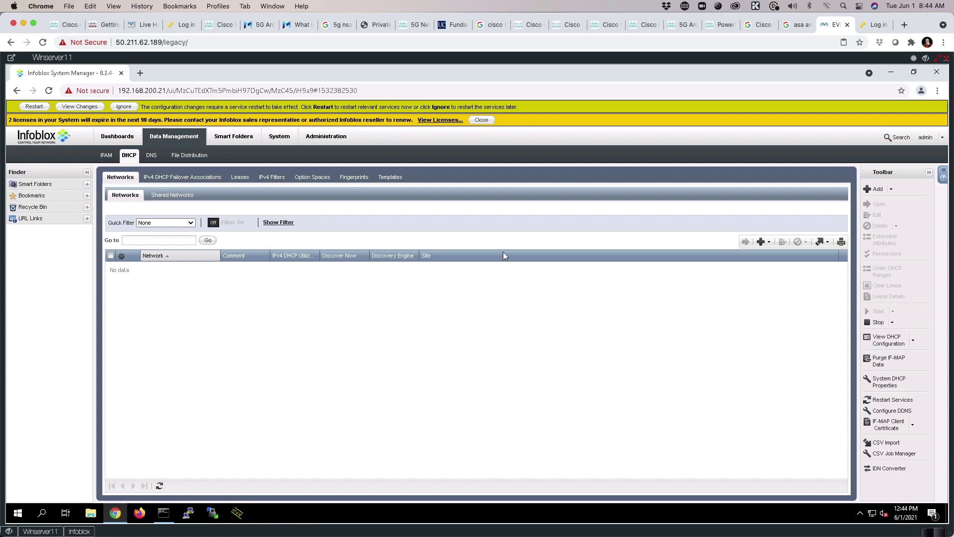
Restart the pending DNS and DHCP services and view the empty IPAM default network view.
{"action": "left_click", "coordinate": [34, 107]}
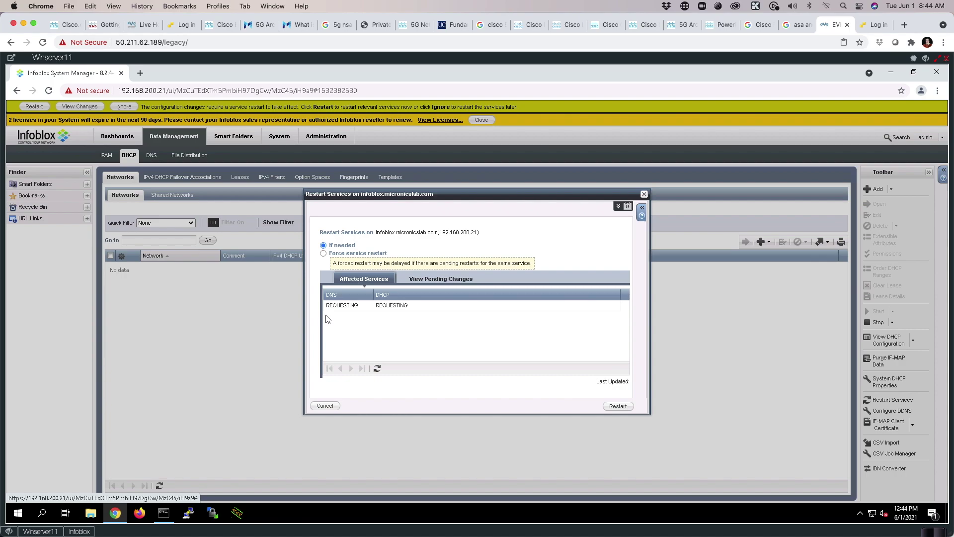
{"action": "left_click", "coordinate": [617, 406]}
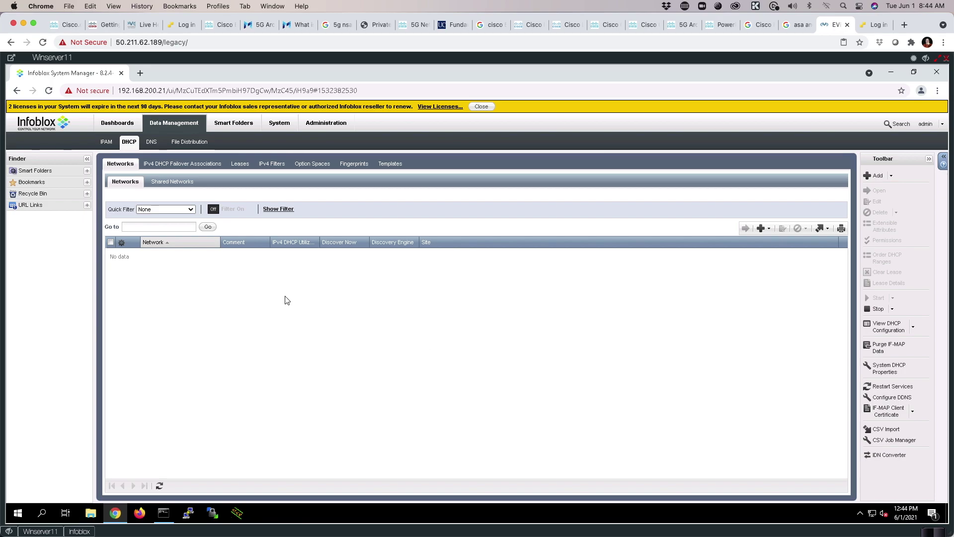
{"action": "left_click", "coordinate": [106, 142]}
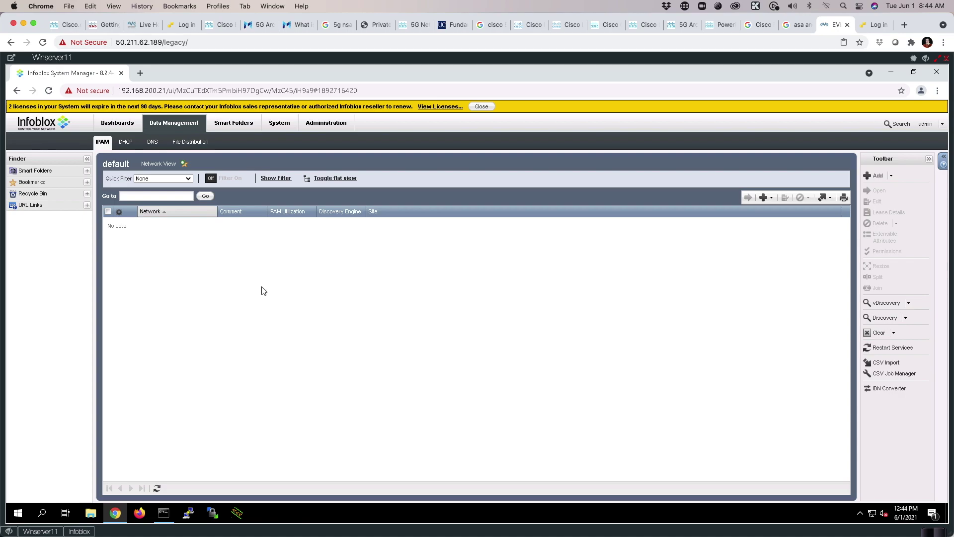
Sign in to DNA Center at dnac2 as admin and show the About box reporting version 1.3.1.7.
{"action": "left_click", "coordinate": [140, 74]}
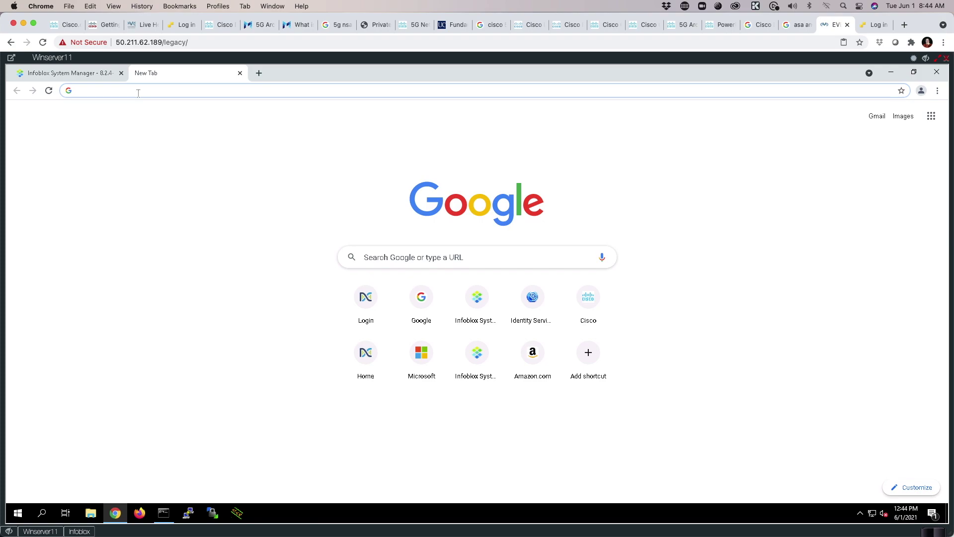
{"action": "type", "text": "dnac2."}
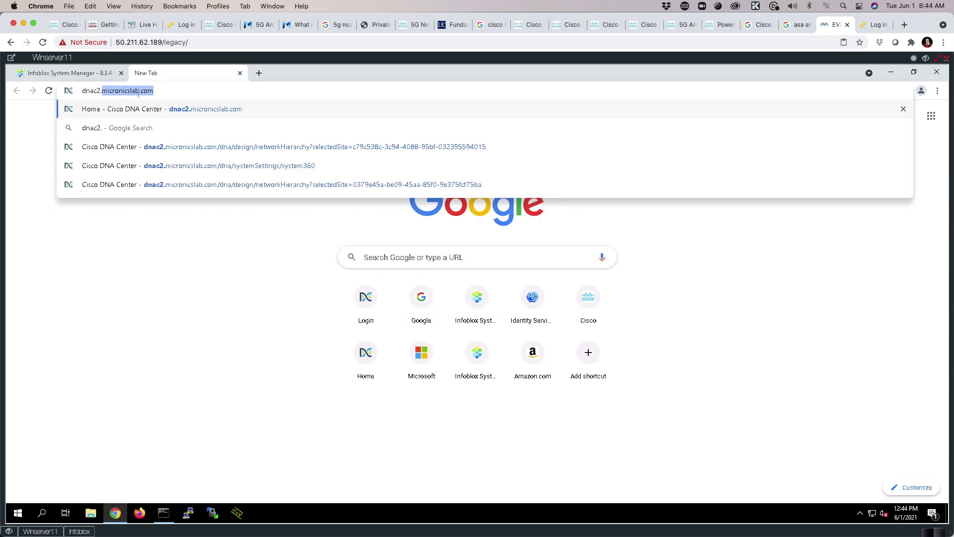
{"action": "key", "text": "Return"}
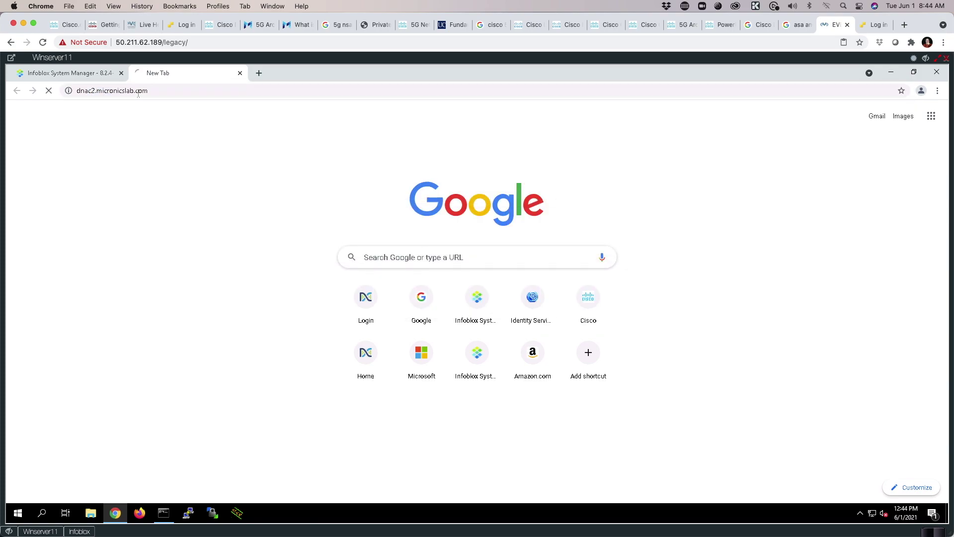
{"action": "type", "text": "admin"}
{"action": "key", "text": "Tab"}
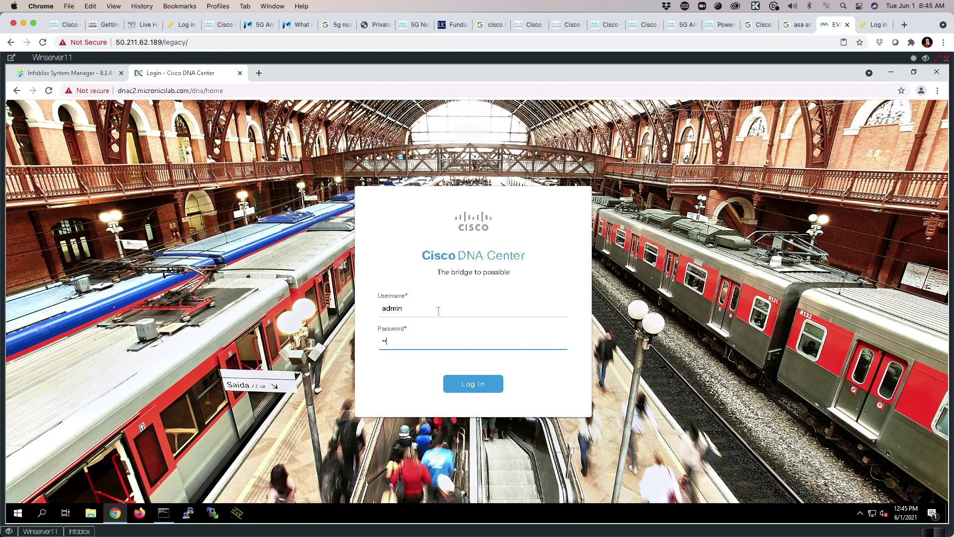
{"action": "key", "text": "Return"}
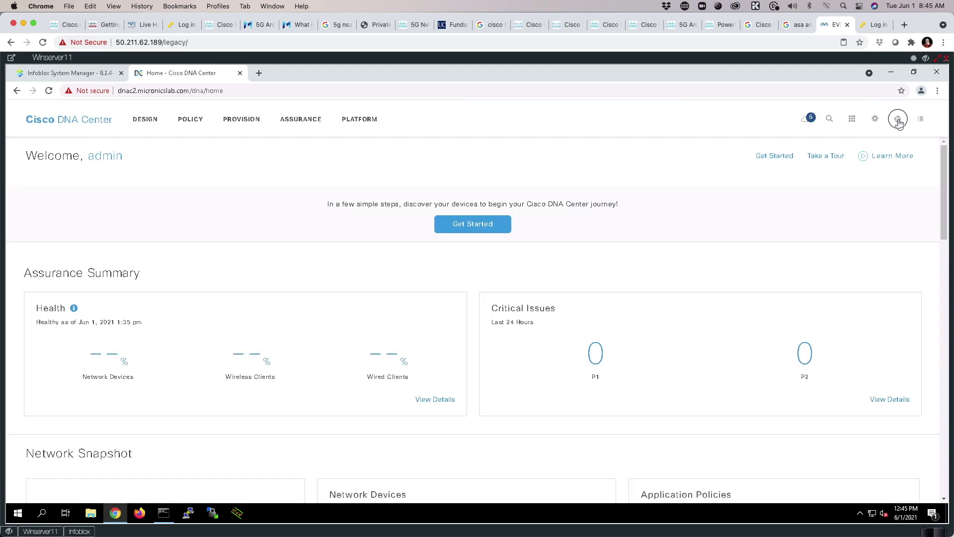
{"action": "left_click", "coordinate": [899, 121]}
{"action": "left_click", "coordinate": [822, 151]}
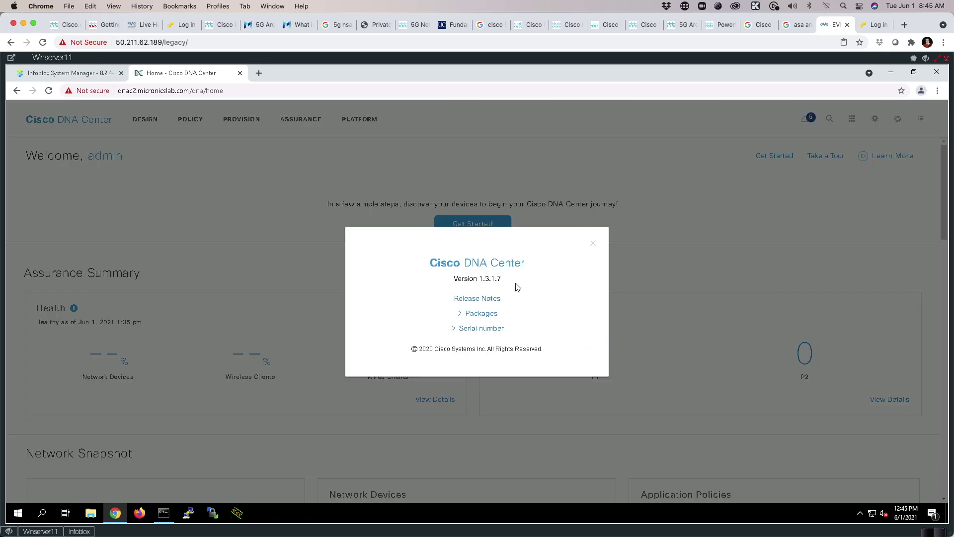
Close About and open the IP Address Manager (IPAM) Configure form under System Settings.
{"action": "left_click", "coordinate": [592, 243]}
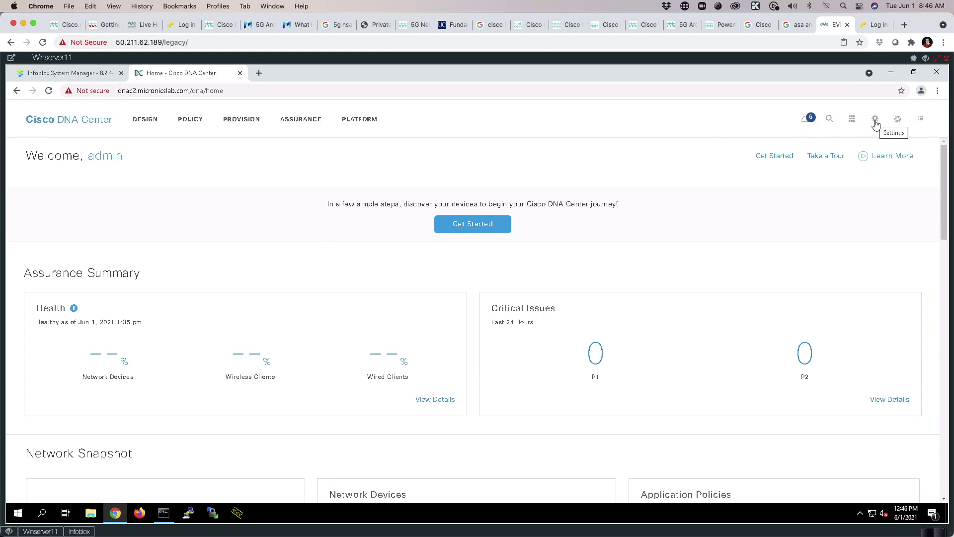
{"action": "left_click", "coordinate": [876, 120]}
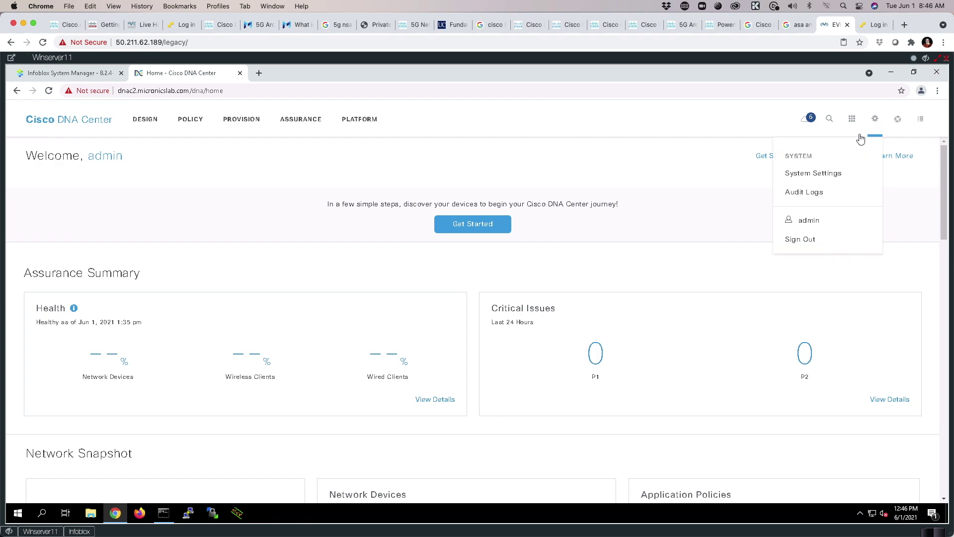
{"action": "left_click", "coordinate": [807, 174]}
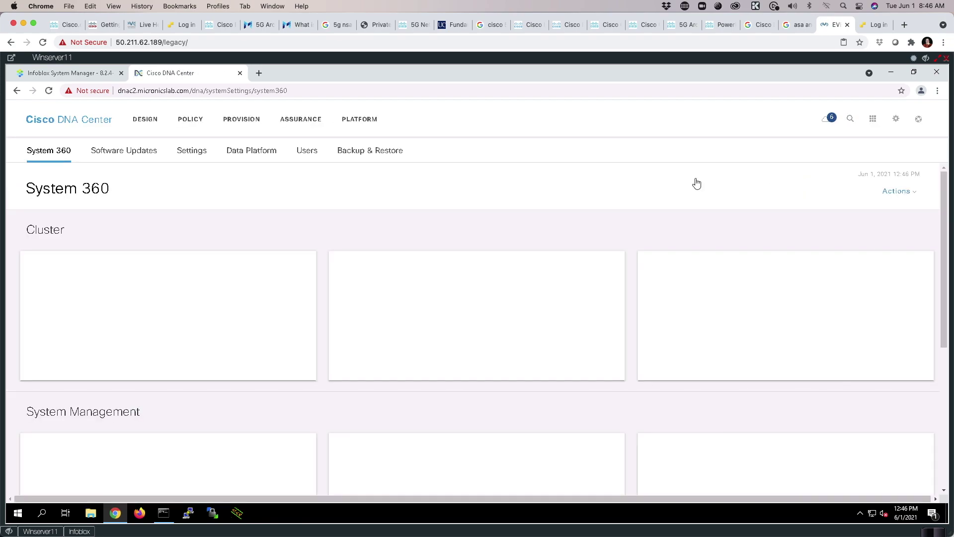
{"action": "scroll", "coordinate": [645, 222], "scroll_direction": "down", "scroll_amount": 5}
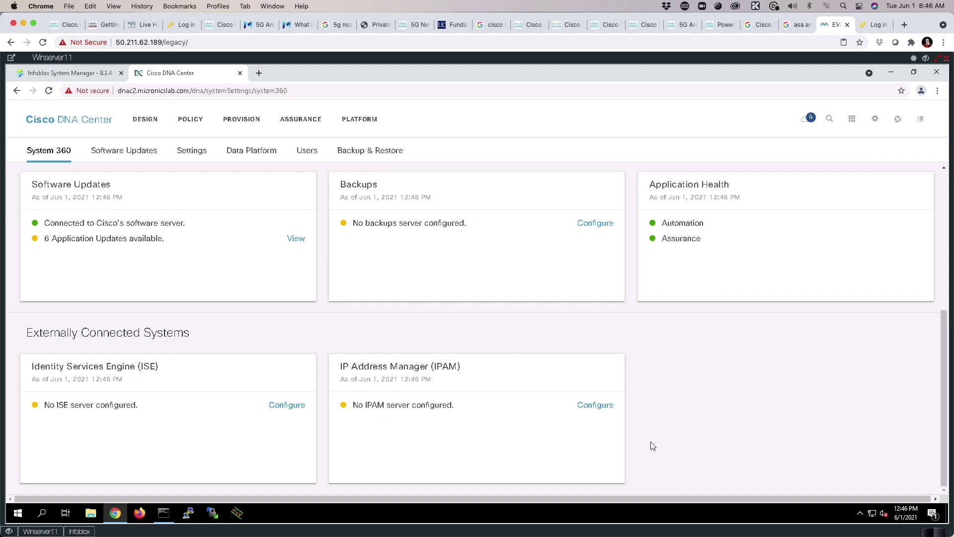
{"action": "left_click", "coordinate": [599, 406]}
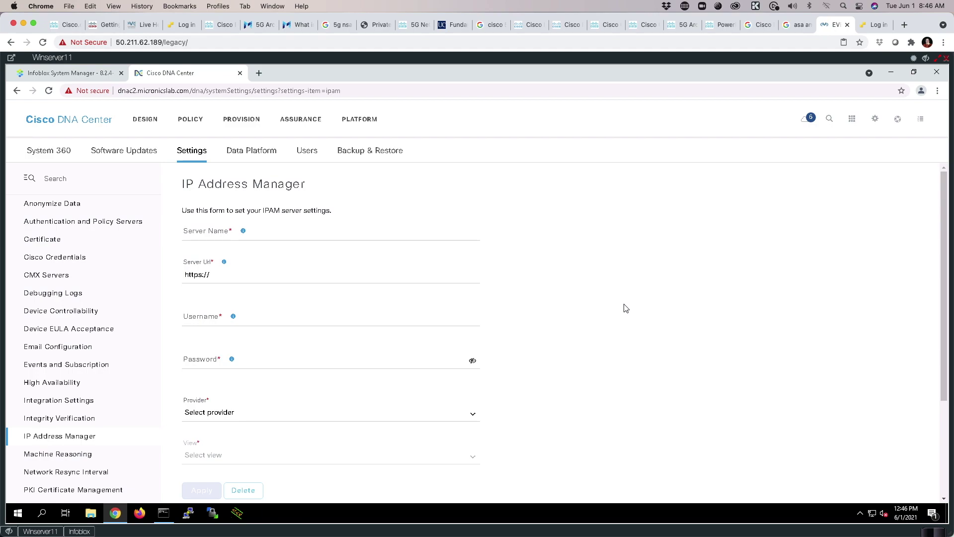
Name the IPAM server infoblox with server URL infoblox.micronicslab.com.
{"action": "left_click", "coordinate": [200, 227]}
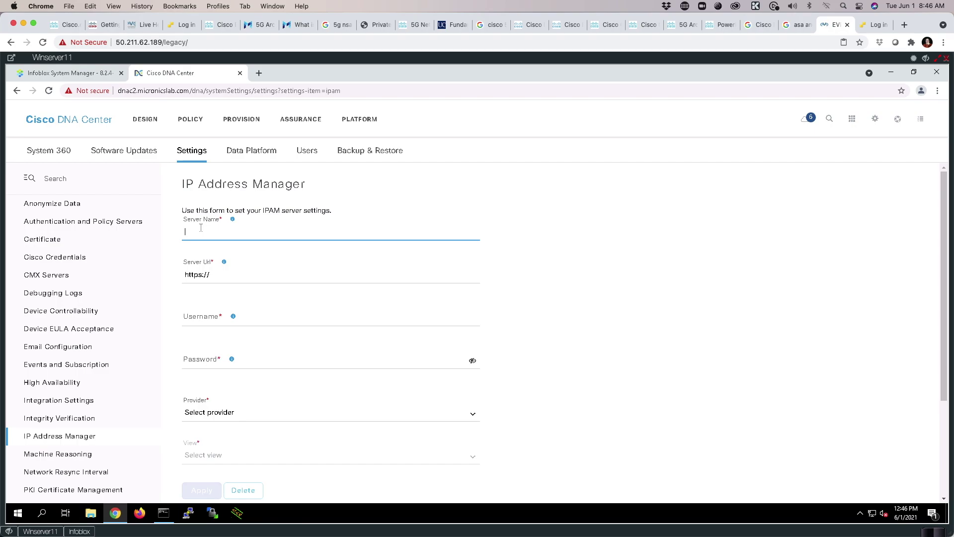
{"action": "type", "text": "infobl"}
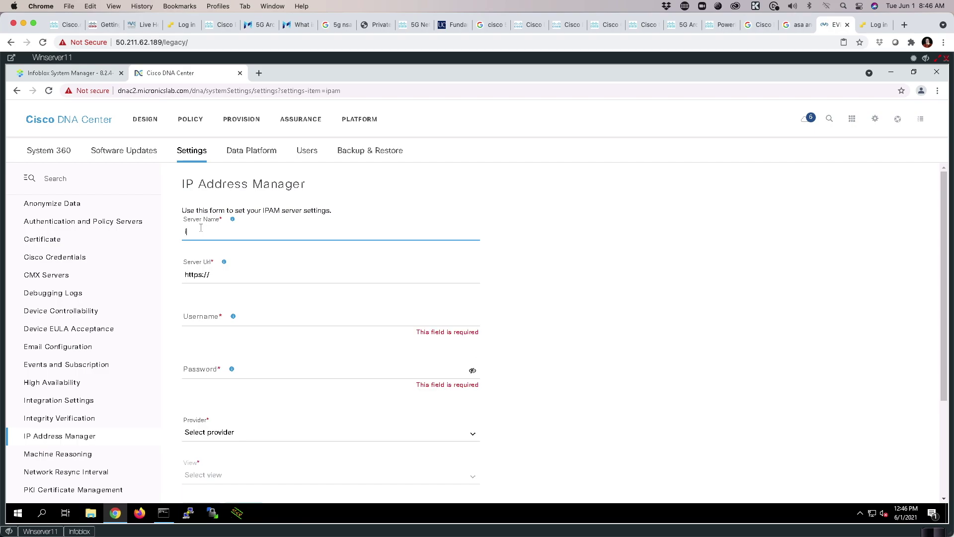
{"action": "key", "text": "BackSpace"}
{"action": "key", "text": "BackSpace"}
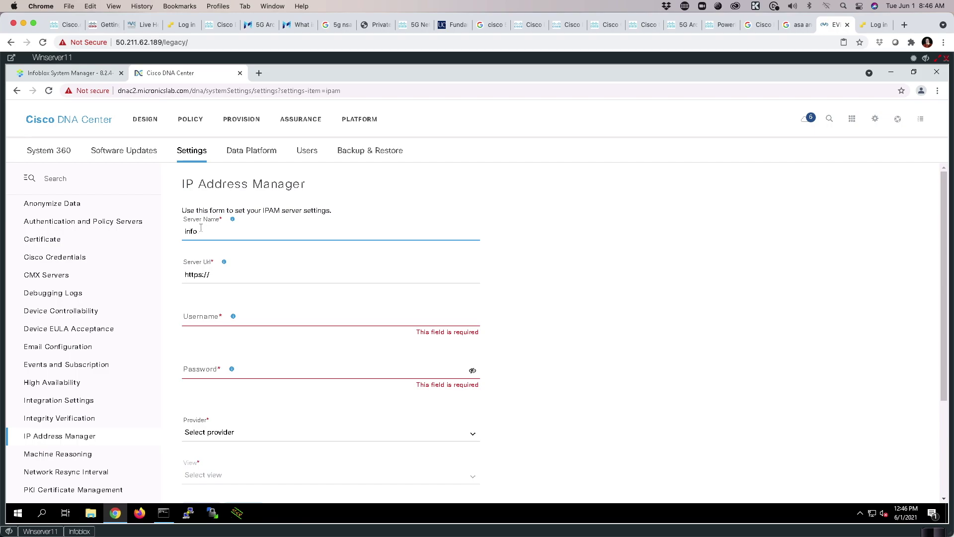
{"action": "type", "text": "oblox"}
{"action": "left_click", "coordinate": [221, 277]}
{"action": "type", "text": "infoblox"}
{"action": "left_click", "coordinate": [246, 277]}
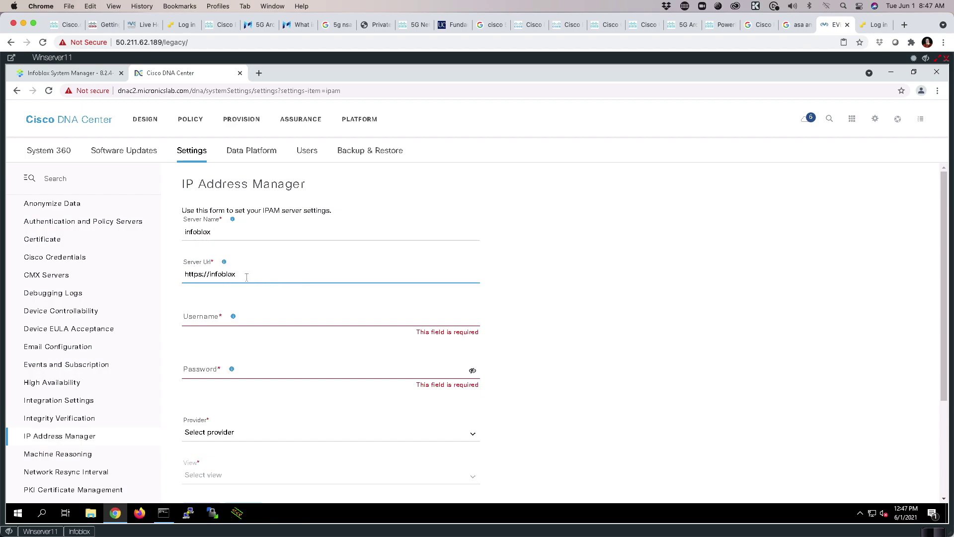
{"action": "type", "text": ".micronicslab.com"}
Enter username admin and the account password, revealing it to verify.
{"action": "left_click", "coordinate": [197, 311]}
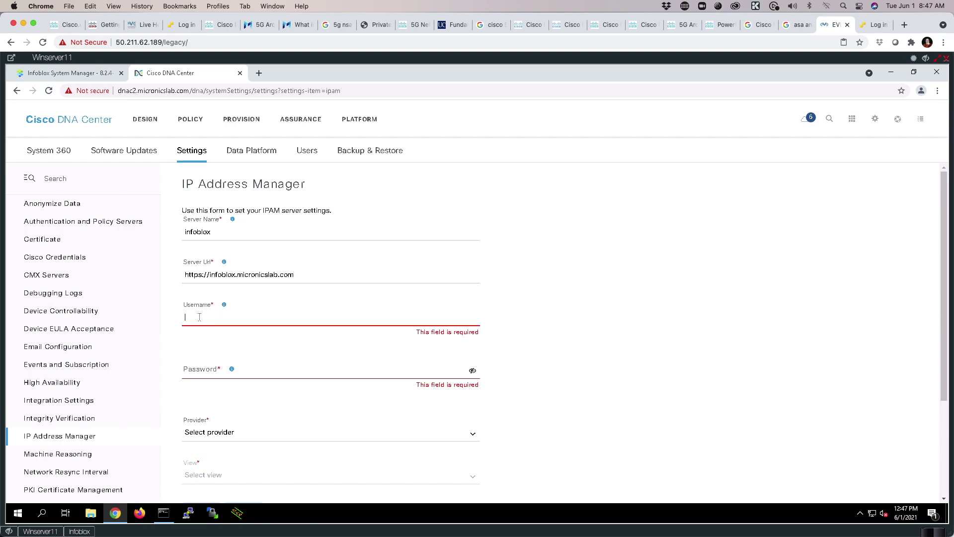
{"action": "type", "text": "admin"}
{"action": "key", "text": "Tab"}
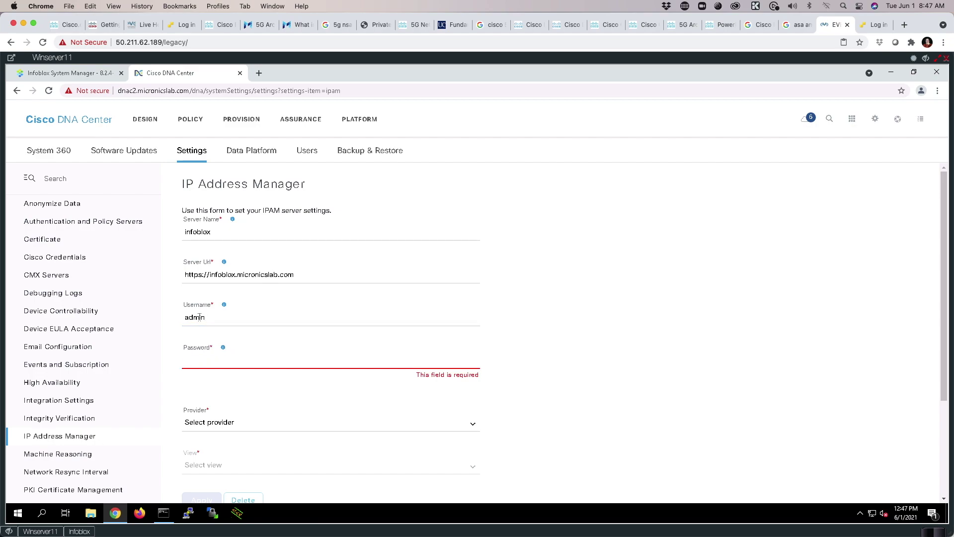
{"action": "type", "text": "•••"}
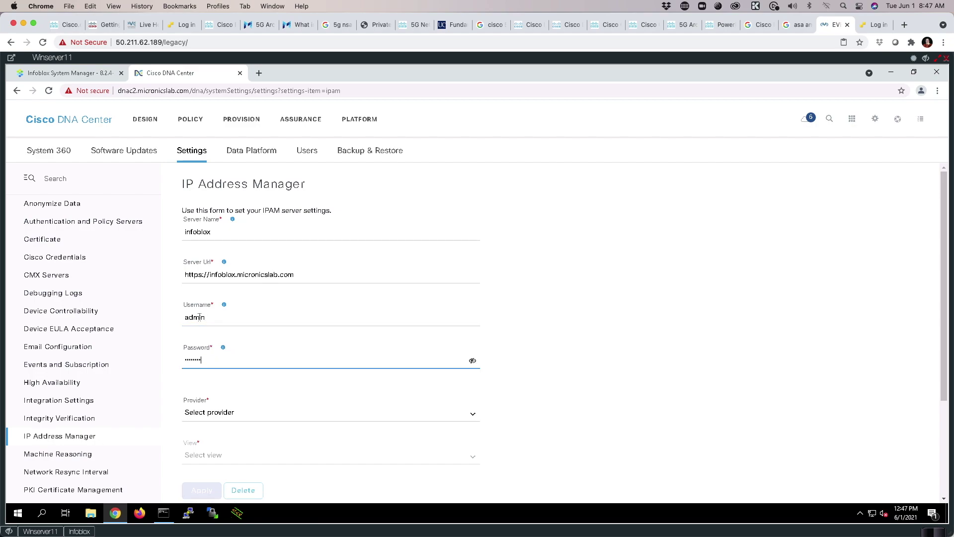
{"action": "left_click", "coordinate": [472, 361]}
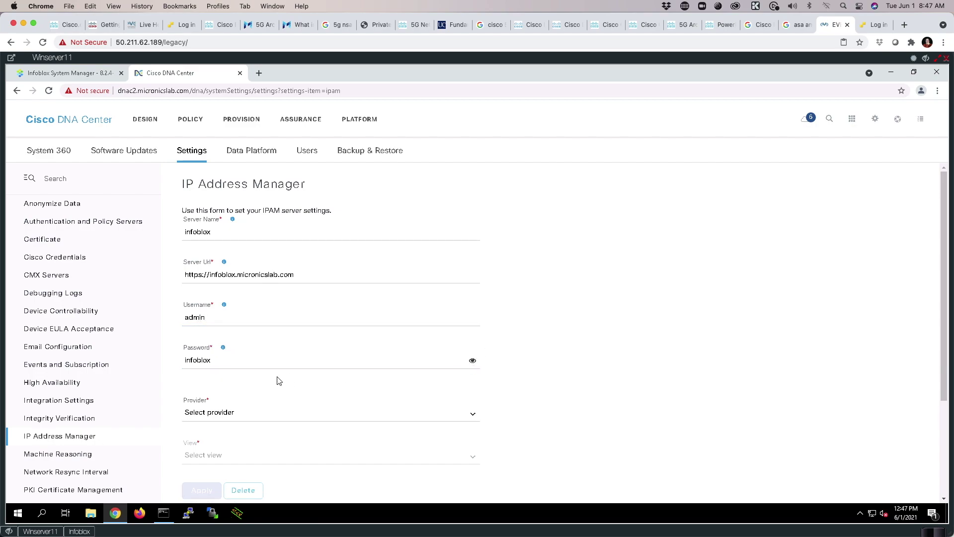
Choose INFOBLOX as provider with the default view and save the IPAM server.
{"action": "scroll", "coordinate": [315, 392], "scroll_direction": "down", "scroll_amount": 3}
{"action": "left_click", "coordinate": [219, 275]}
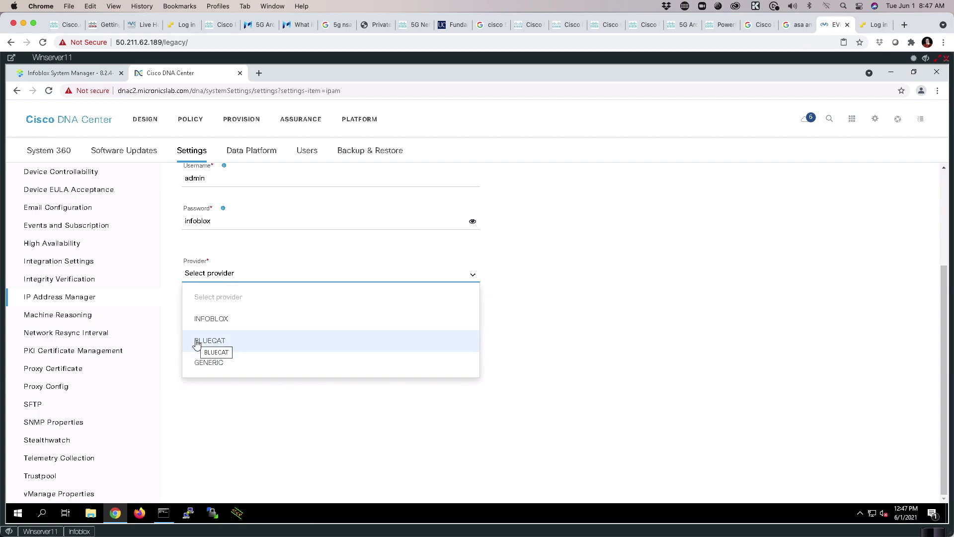
{"action": "left_click", "coordinate": [204, 324]}
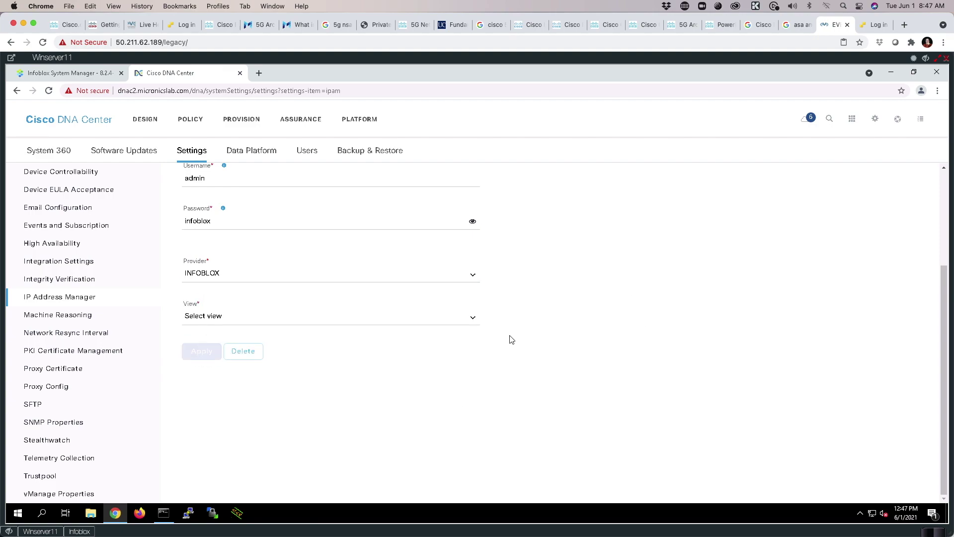
{"action": "left_click", "coordinate": [473, 322]}
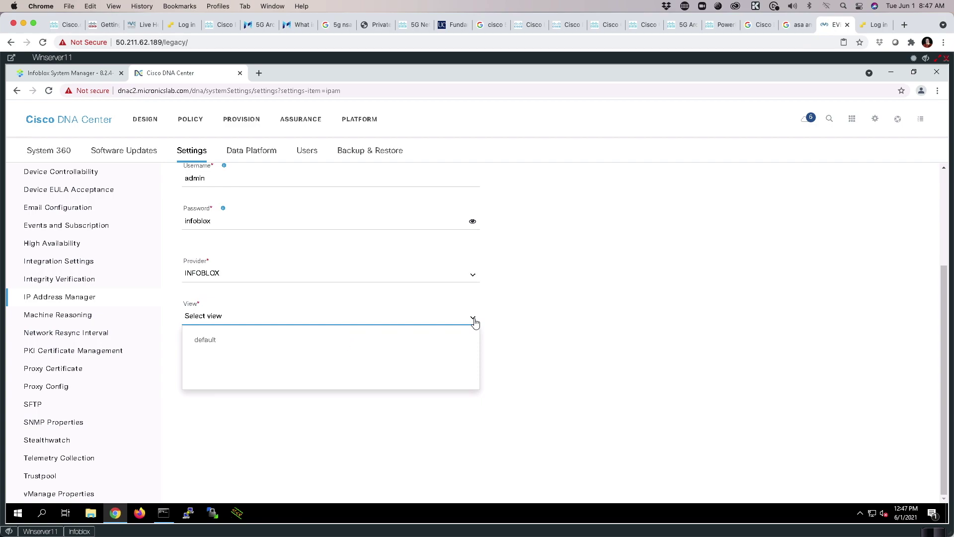
{"action": "left_click", "coordinate": [205, 342]}
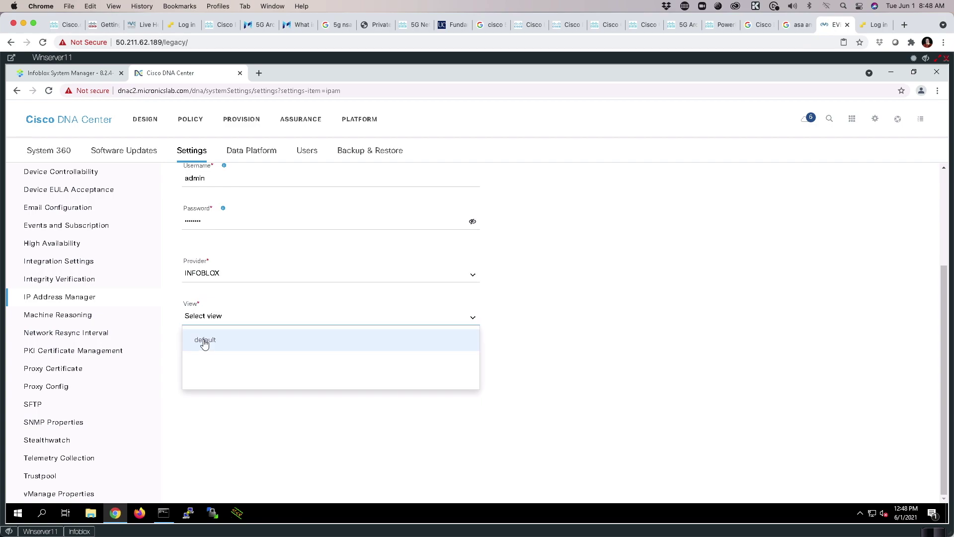
{"action": "left_click", "coordinate": [204, 342]}
{"action": "left_click", "coordinate": [204, 351]}
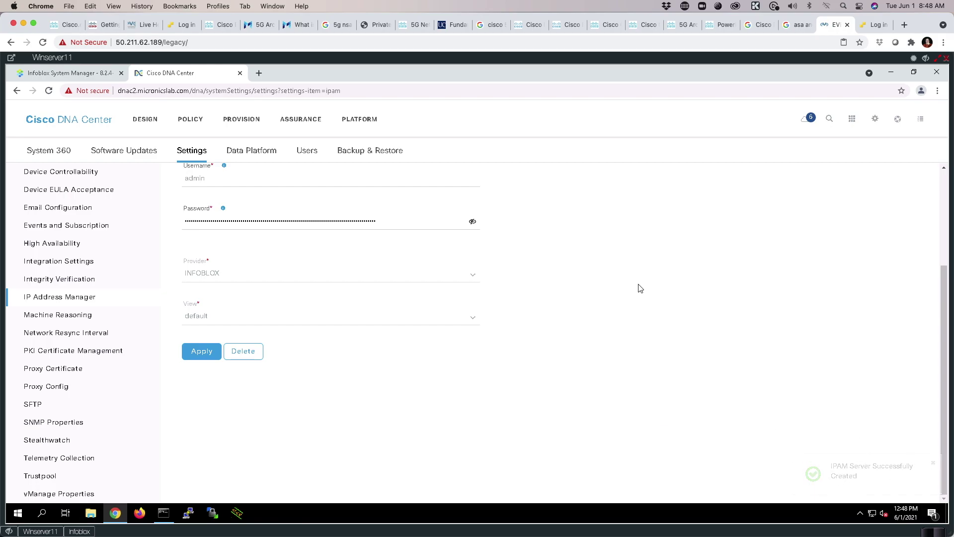
{"action": "left_click", "coordinate": [877, 120]}
{"action": "left_click", "coordinate": [792, 176]}
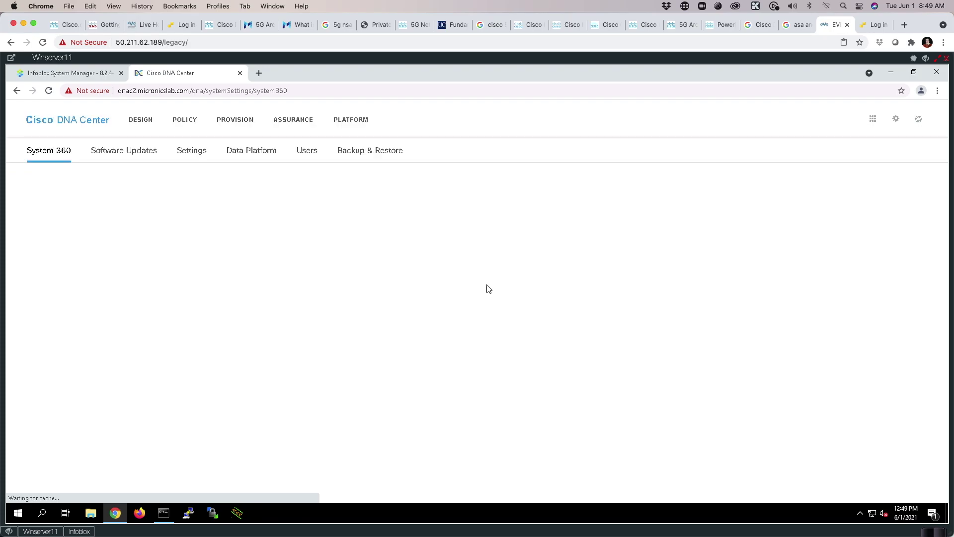
{"action": "scroll", "coordinate": [539, 293], "scroll_direction": "down", "scroll_amount": 5}
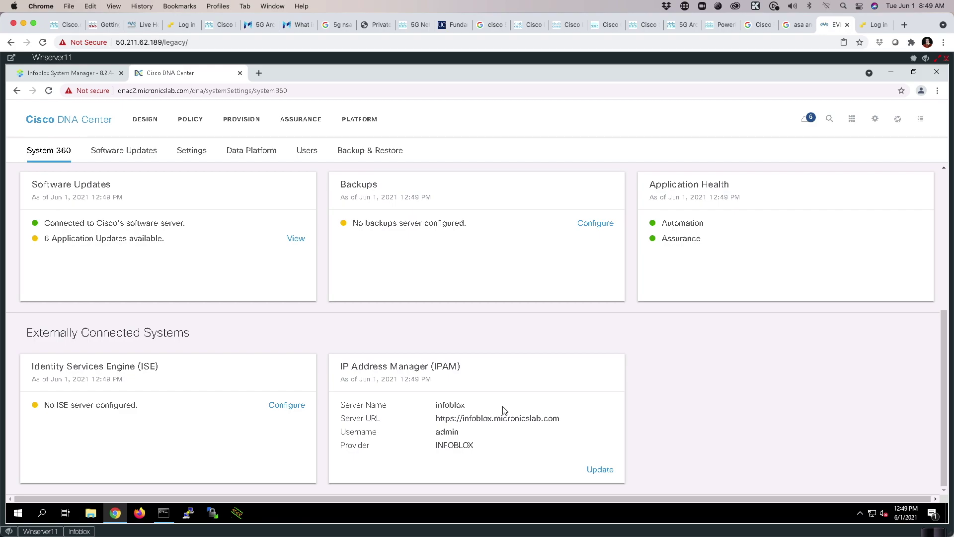
{"action": "left_click", "coordinate": [66, 74]}
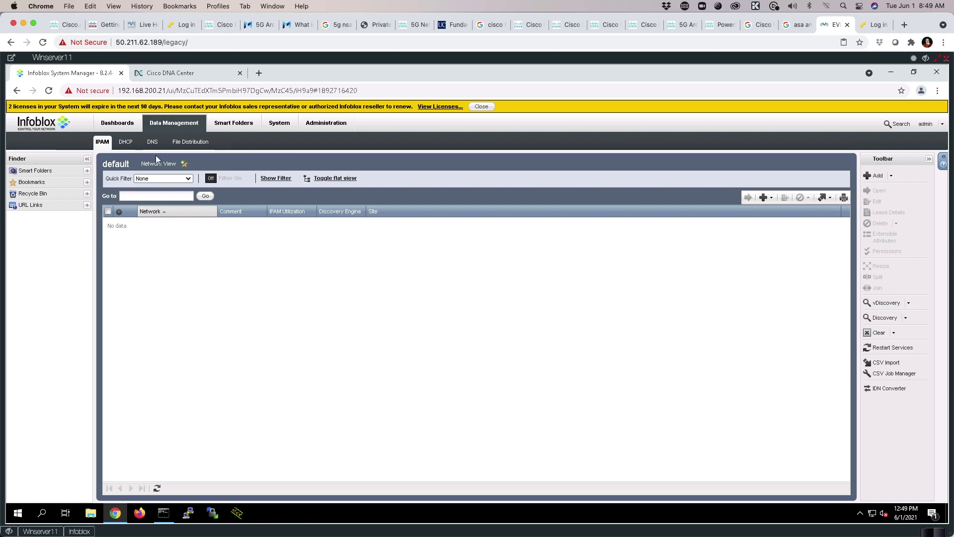
{"action": "left_click", "coordinate": [125, 143]}
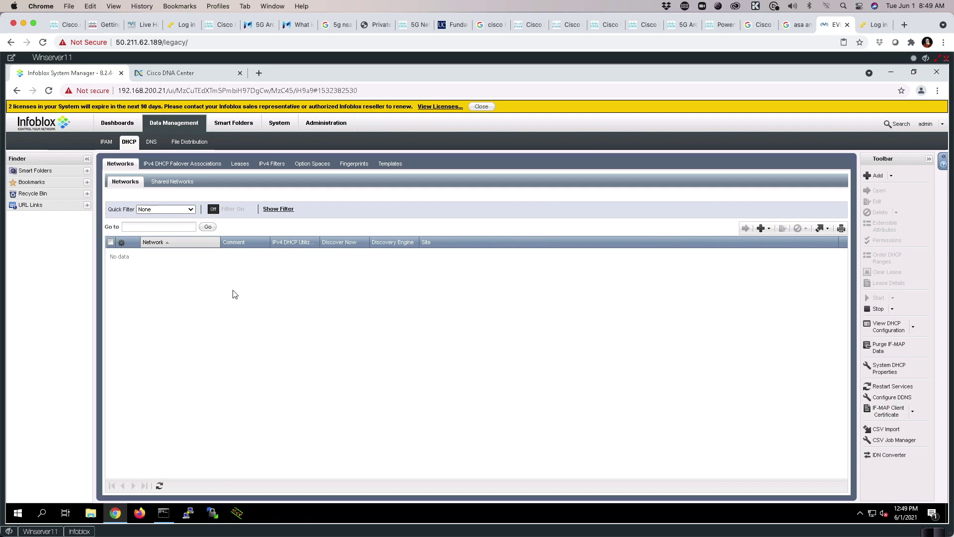
{"action": "left_click", "coordinate": [106, 142]}
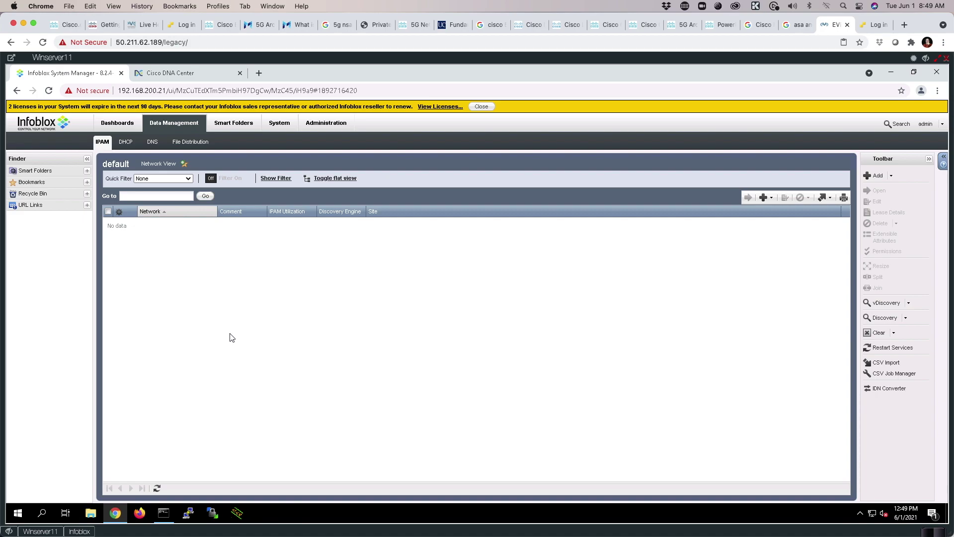
{"action": "left_click", "coordinate": [189, 73]}
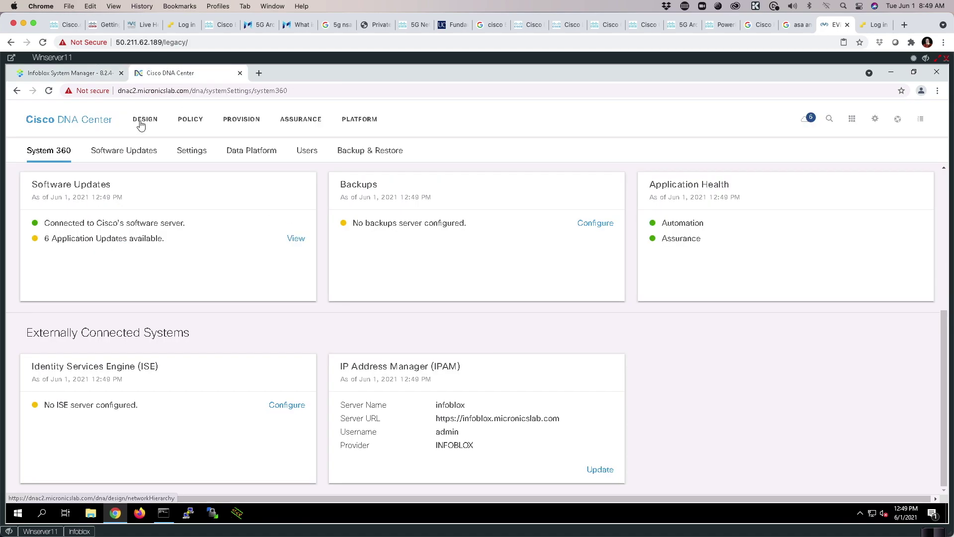
Under Design > IP Address Pools, add a new pool named Pod1-Global-Pool.
{"action": "left_click", "coordinate": [139, 123]}
{"action": "mouse_move", "coordinate": [159, 151]}
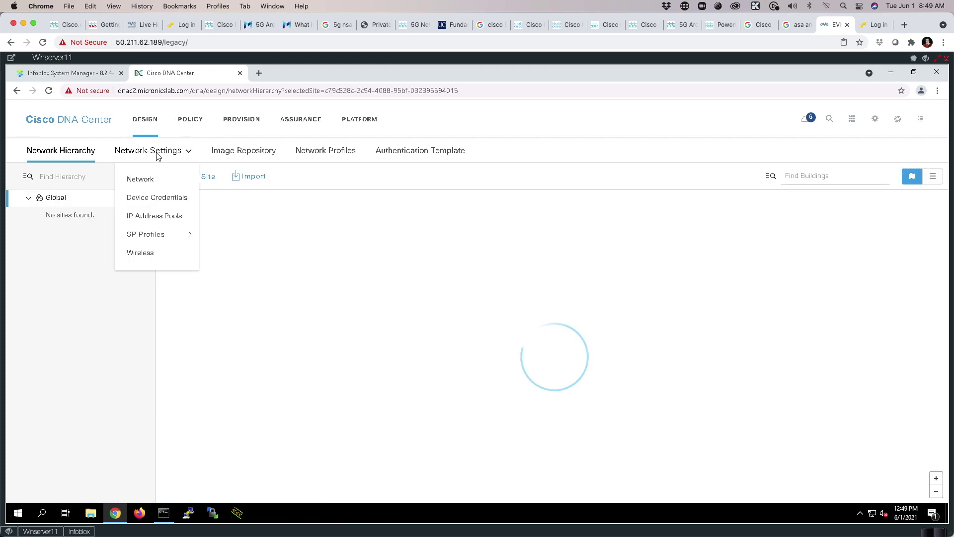
{"action": "left_click", "coordinate": [150, 216]}
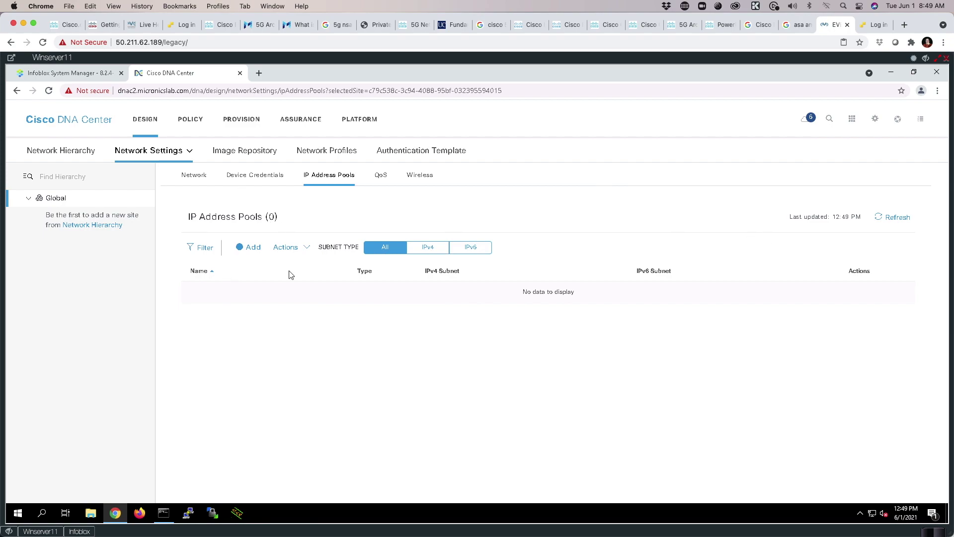
{"action": "left_click", "coordinate": [242, 251]}
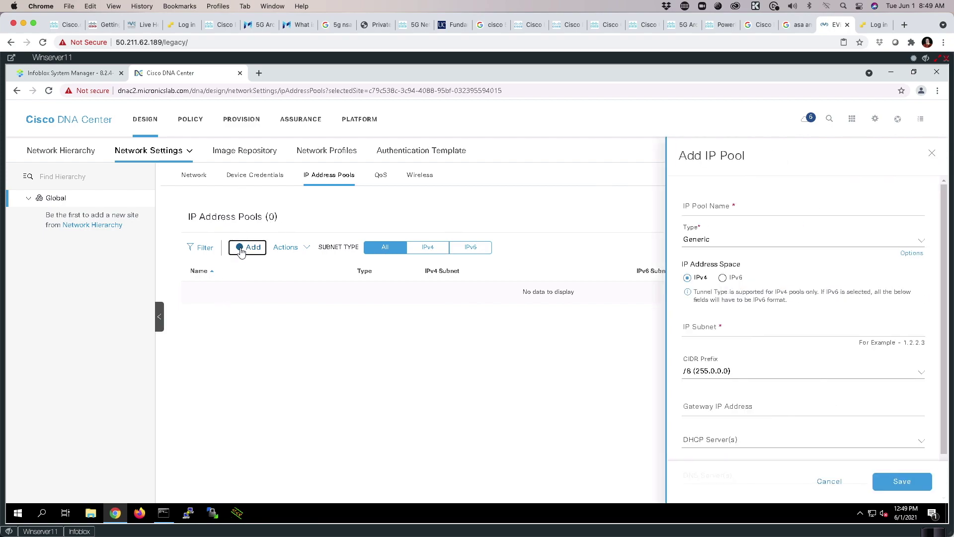
{"action": "left_click", "coordinate": [711, 206]}
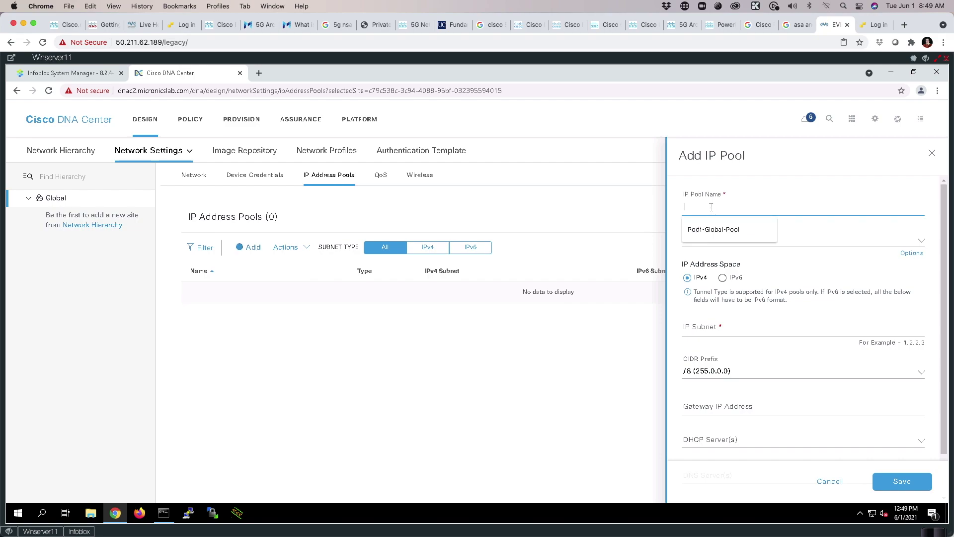
{"action": "left_click", "coordinate": [710, 229]}
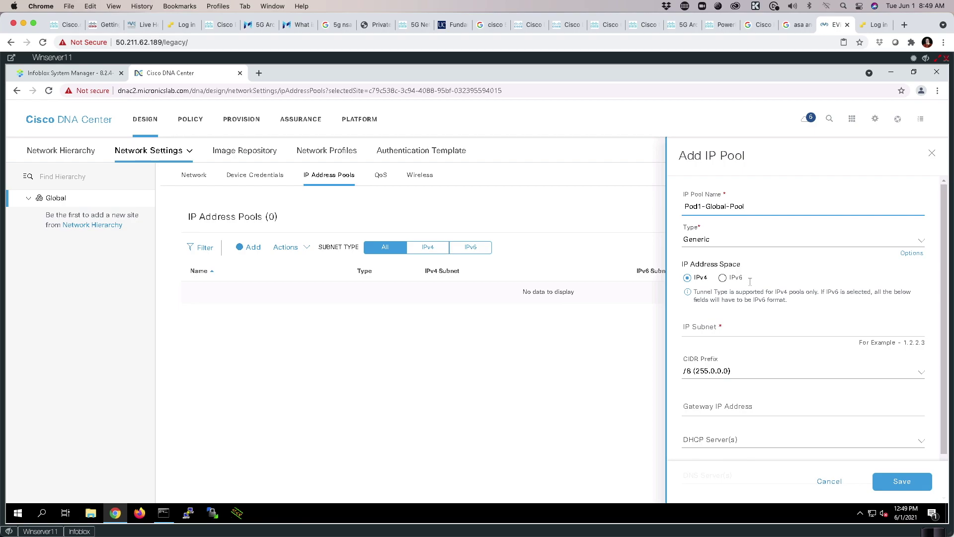
Set the pool subnet to 100.101.0.0 with a /16 prefix and save it.
{"action": "left_click", "coordinate": [691, 328]}
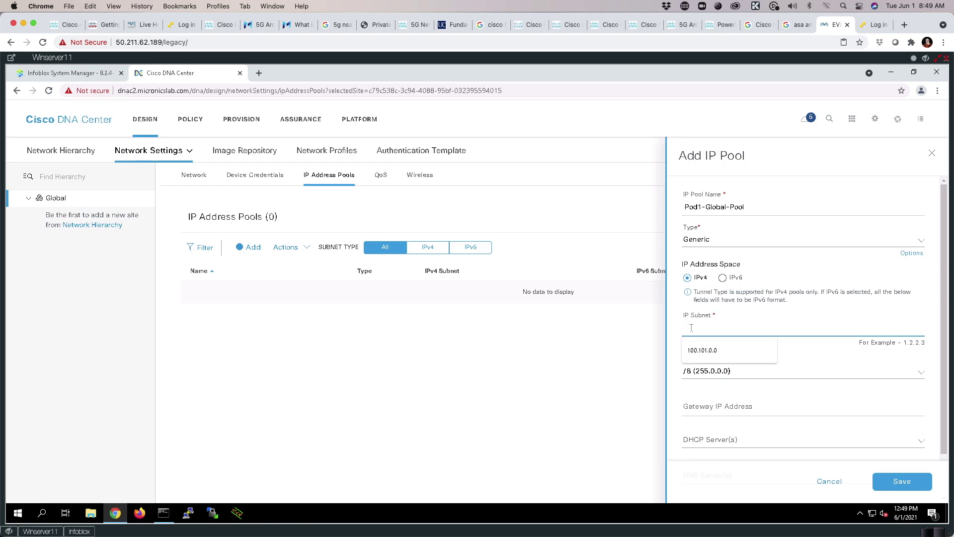
{"action": "left_click", "coordinate": [691, 350]}
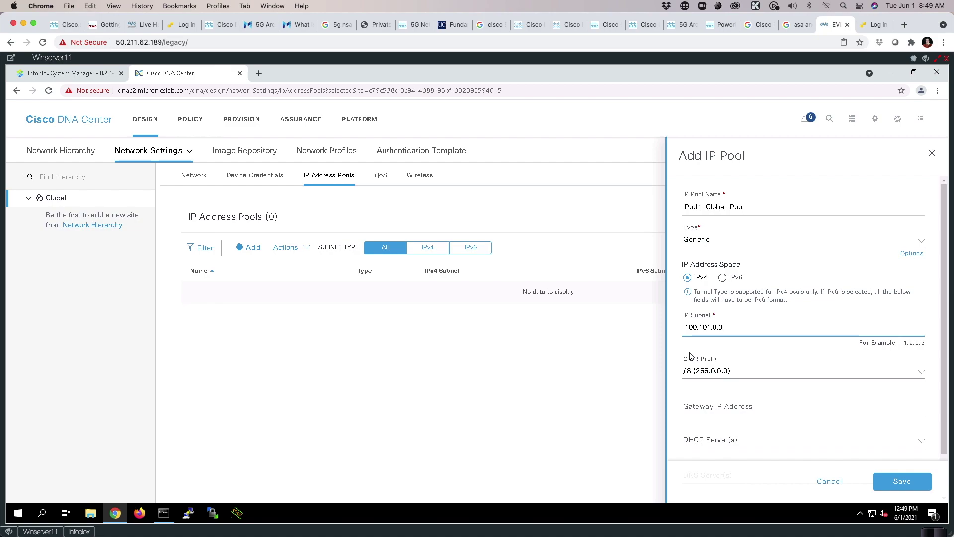
{"action": "left_click", "coordinate": [697, 371]}
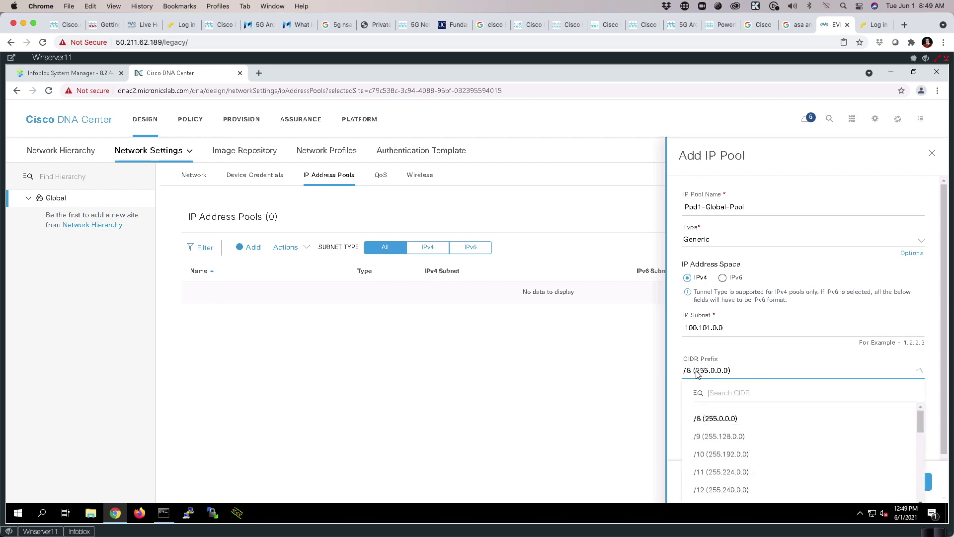
{"action": "scroll", "coordinate": [745, 462], "scroll_direction": "down", "scroll_amount": 2}
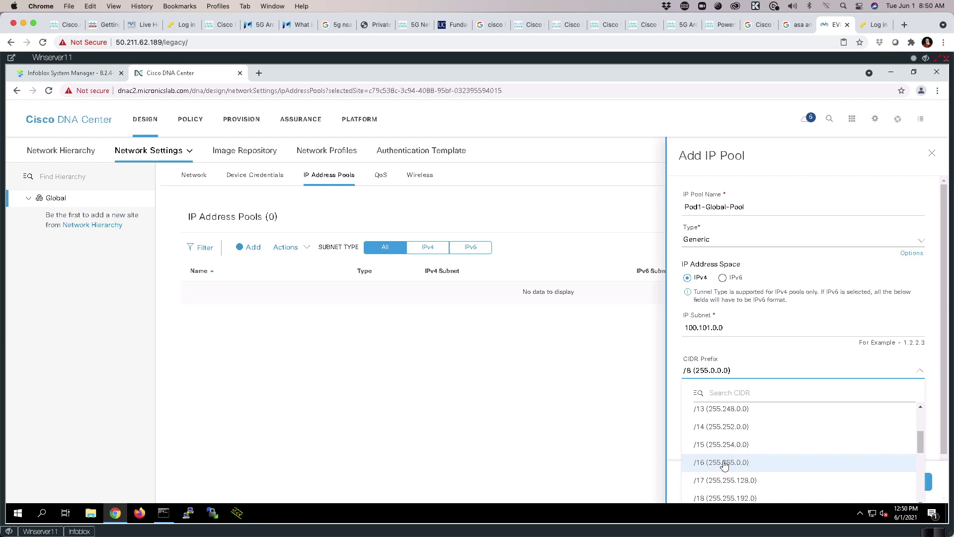
{"action": "left_click", "coordinate": [747, 463]}
{"action": "left_click", "coordinate": [913, 486]}
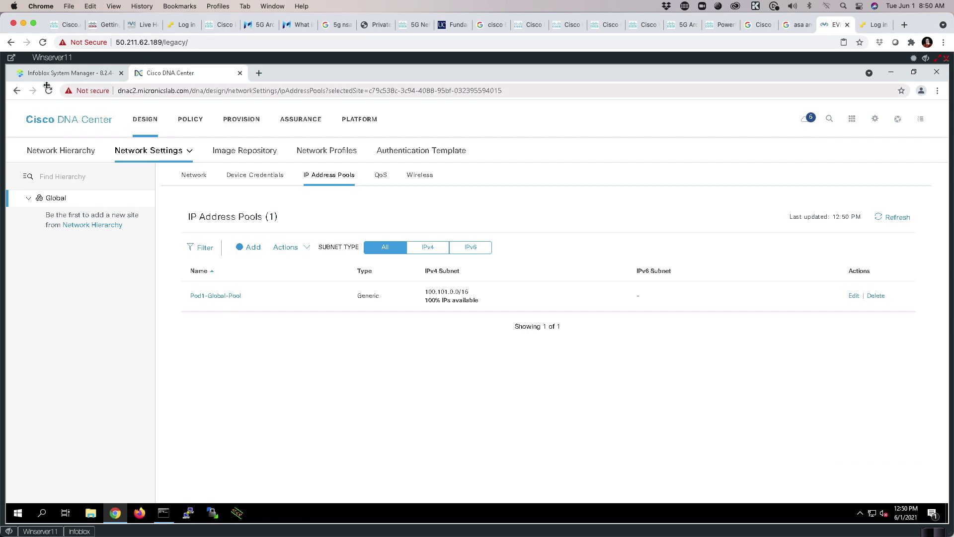
{"action": "left_click", "coordinate": [69, 73]}
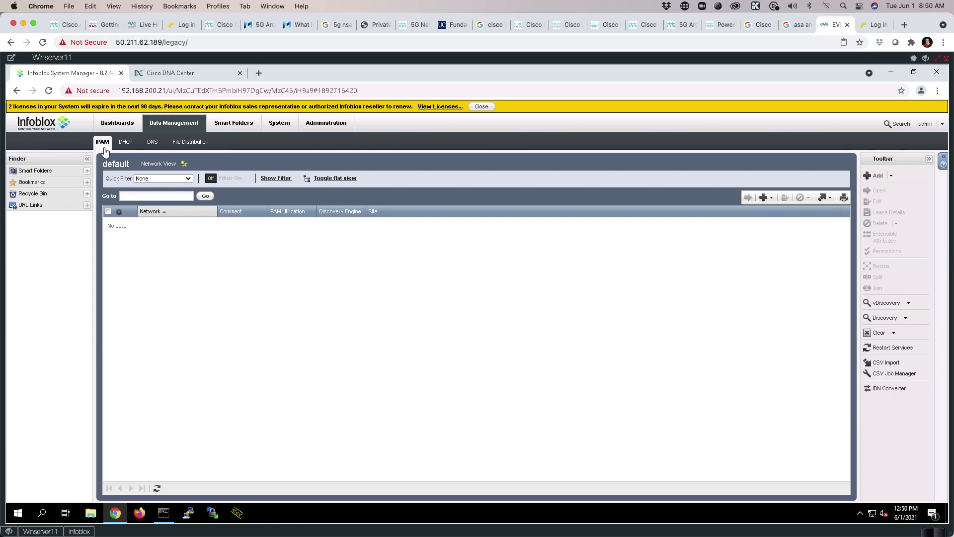
{"action": "left_click", "coordinate": [125, 144]}
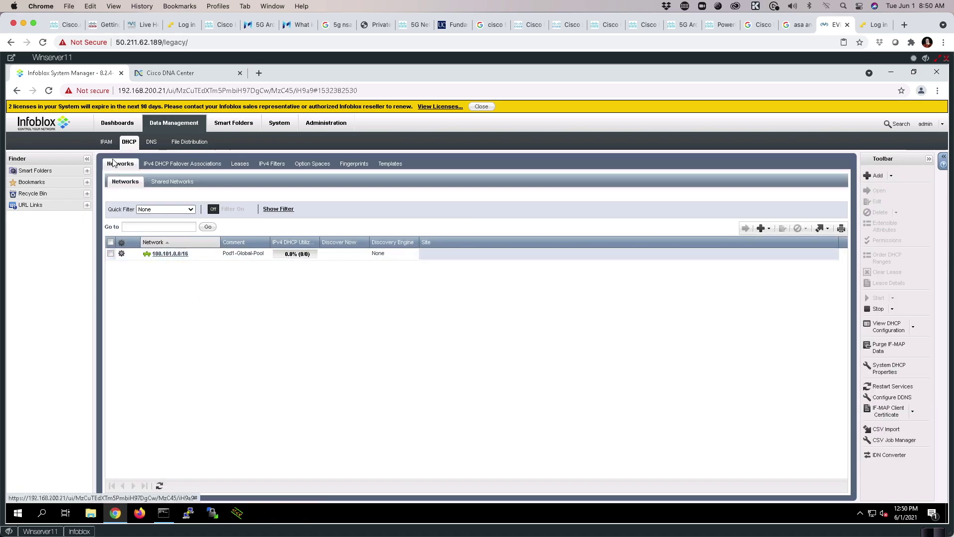
{"action": "left_click", "coordinate": [103, 142]}
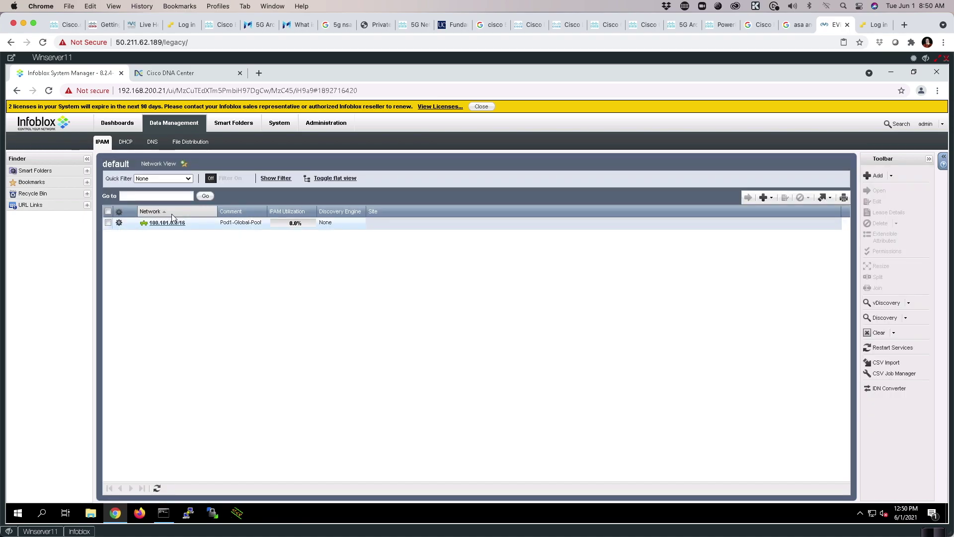
{"action": "left_click", "coordinate": [125, 142]}
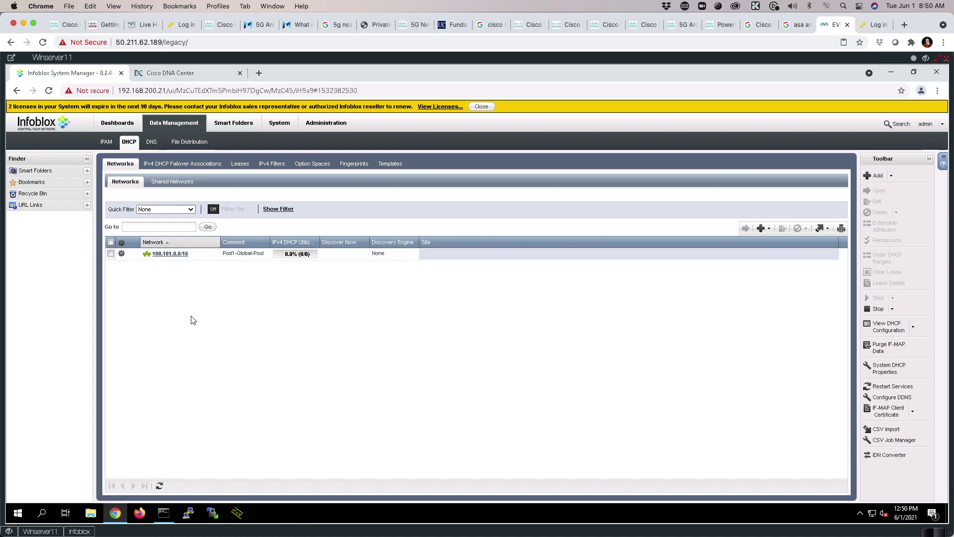
{"action": "left_click", "coordinate": [158, 254]}
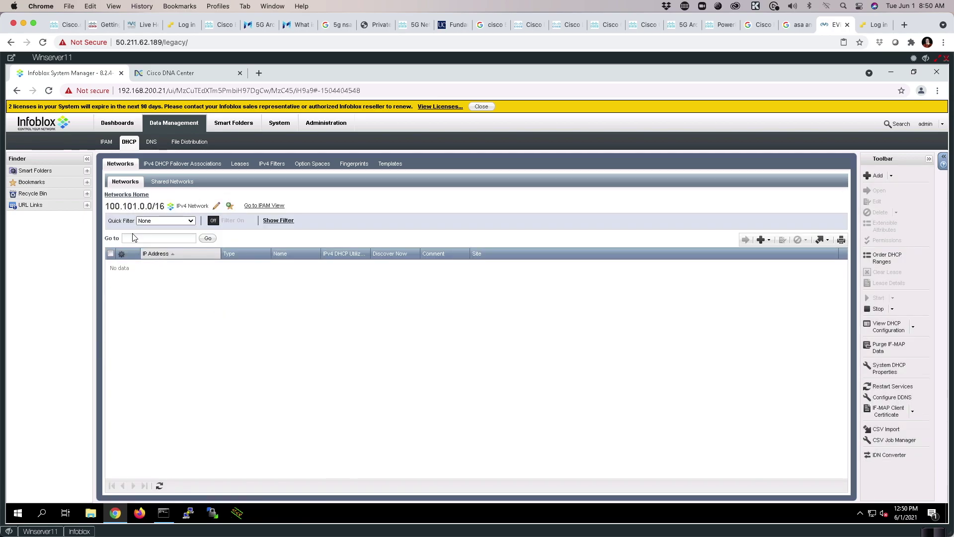
{"action": "left_click", "coordinate": [216, 208]}
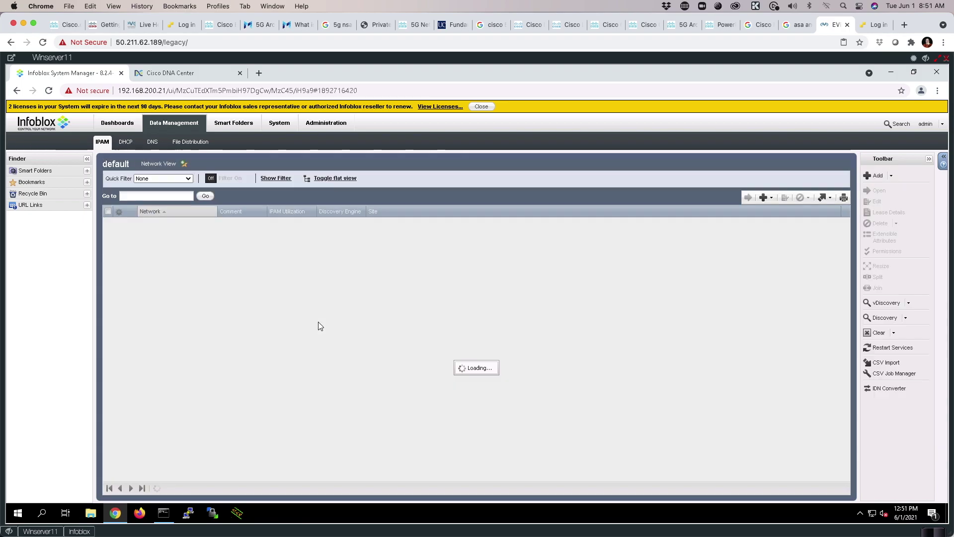
{"action": "left_click", "coordinate": [164, 227]}
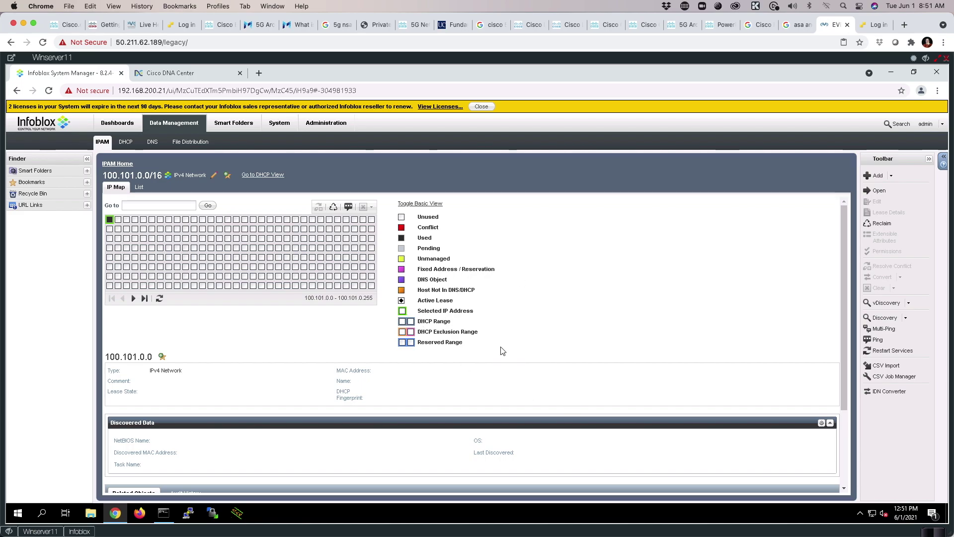
{"action": "left_click", "coordinate": [166, 75]}
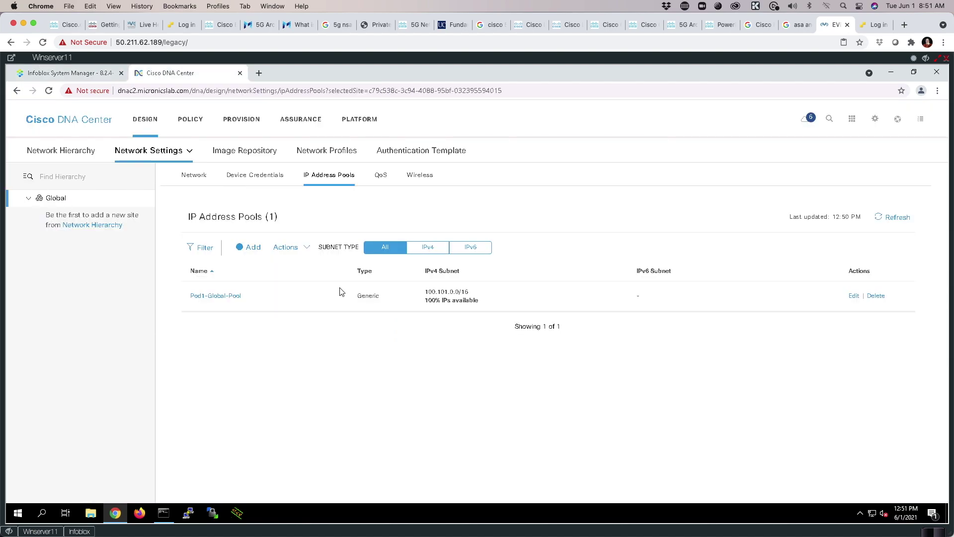